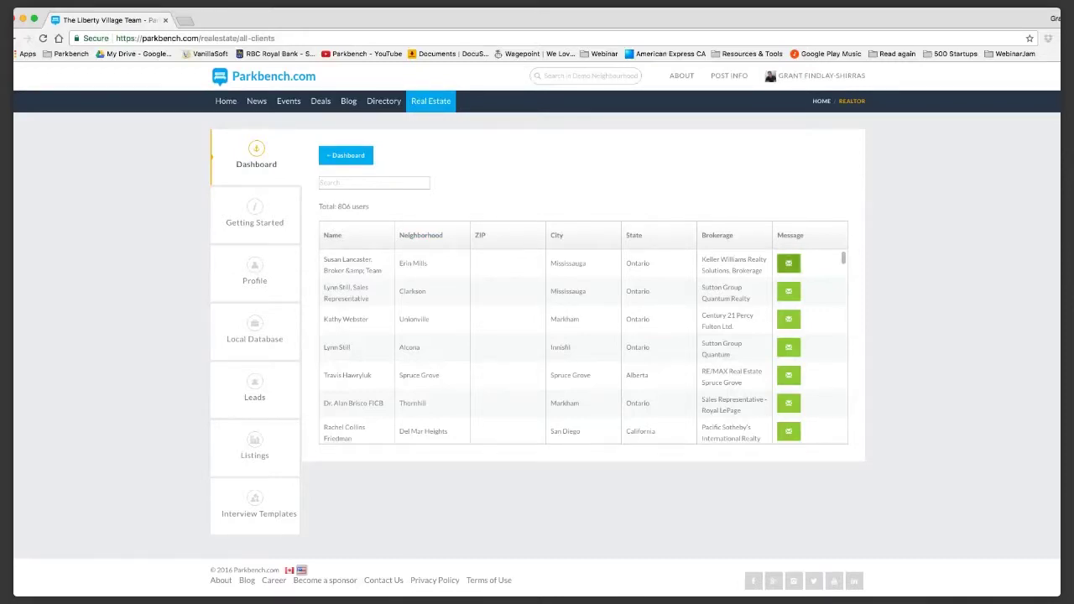
Search the clients list for 'florida', then clear the search to show all clients.
scroll(583, 347, "down", 5)
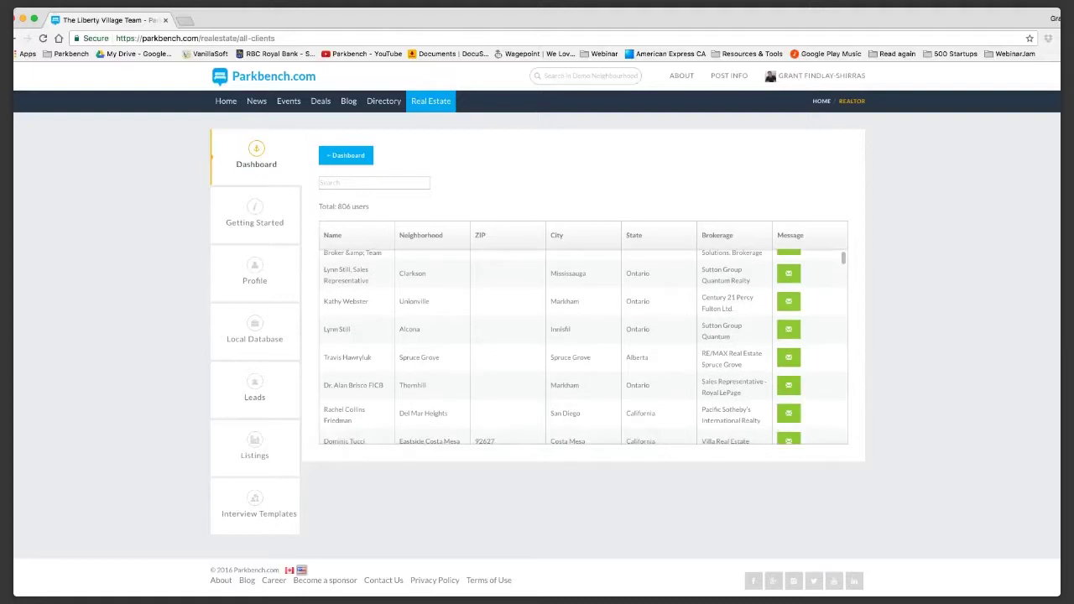
scroll(583, 346, "down", 2)
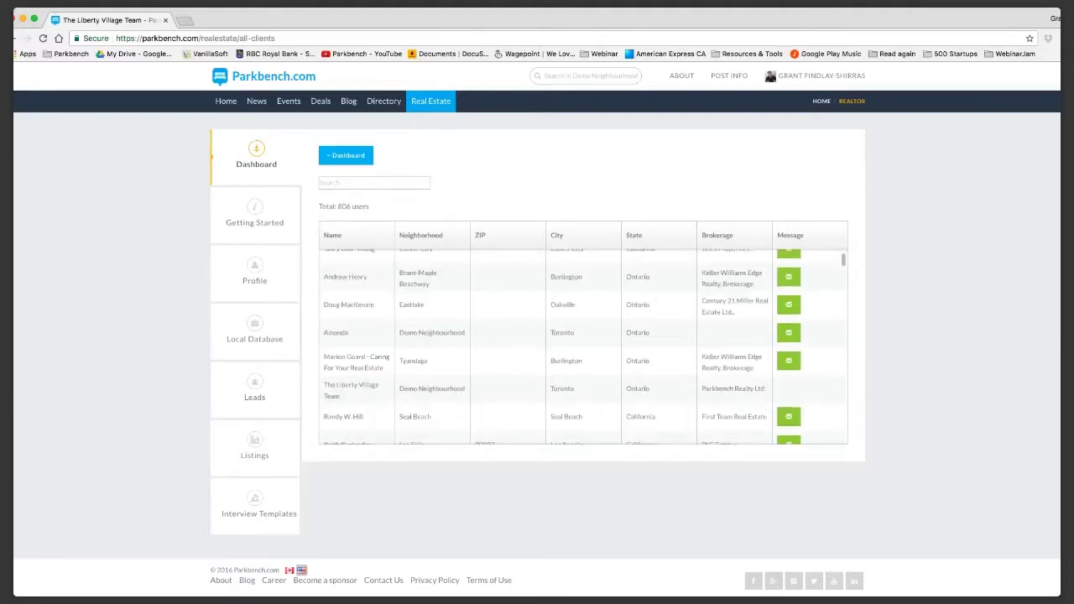
scroll(583, 347, "down", 1)
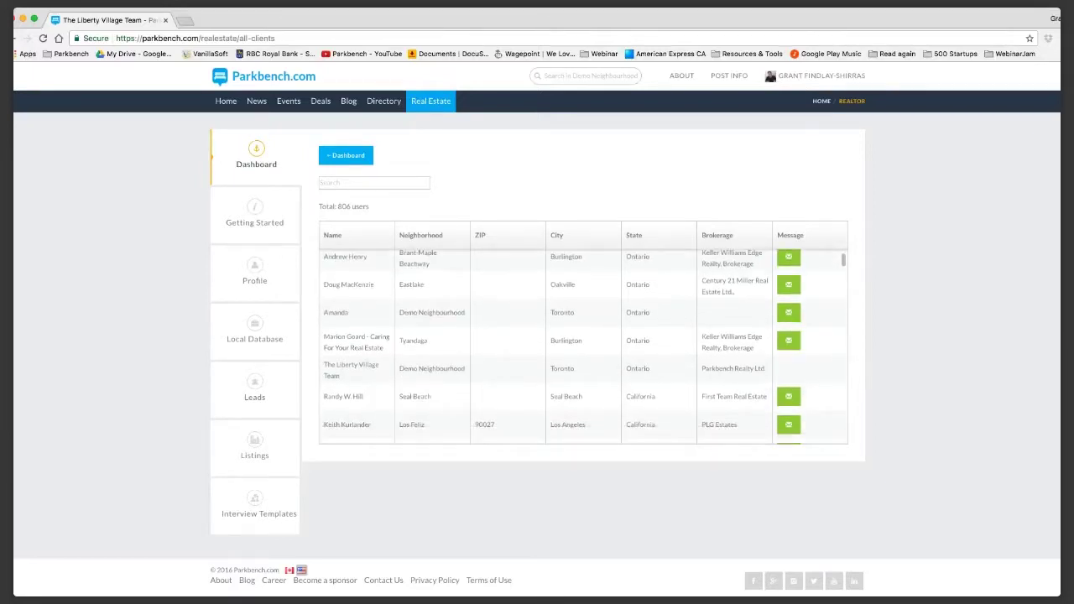
left_click(374, 182)
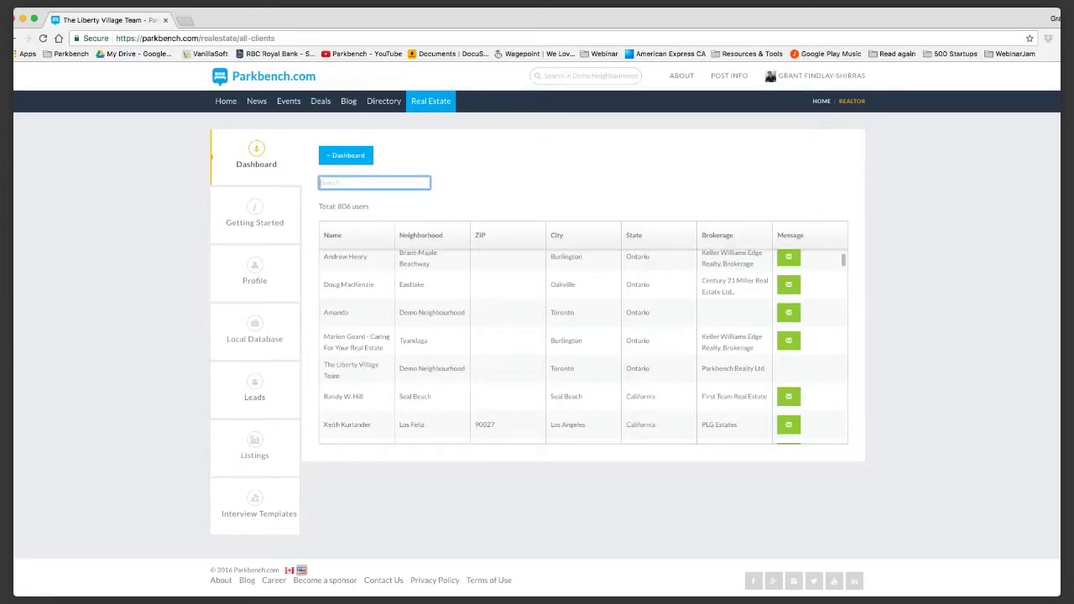
type("florida")
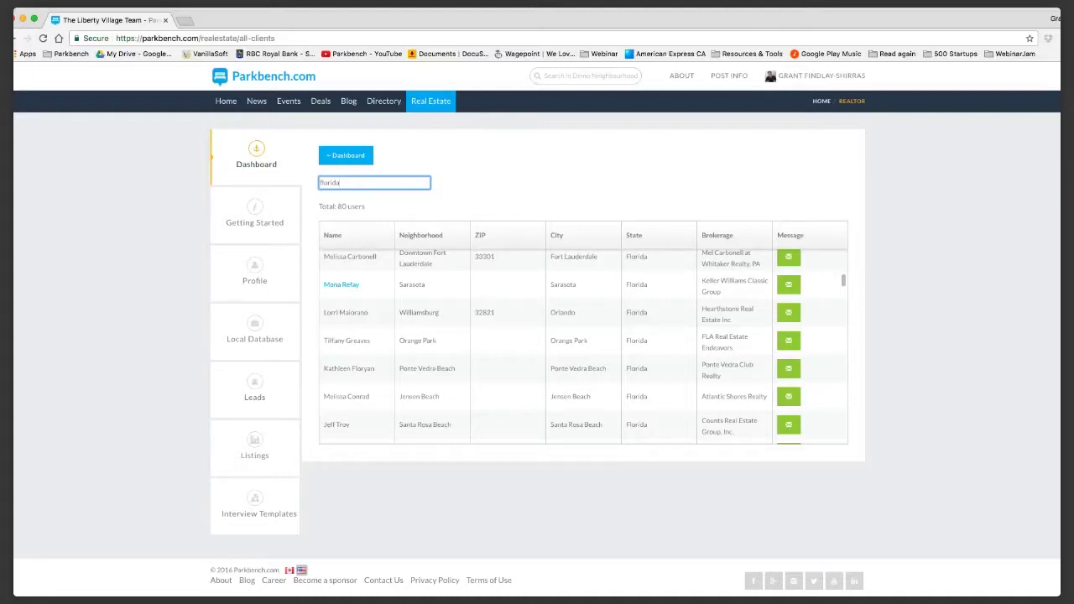
key("super+a")
key("BackSpace")
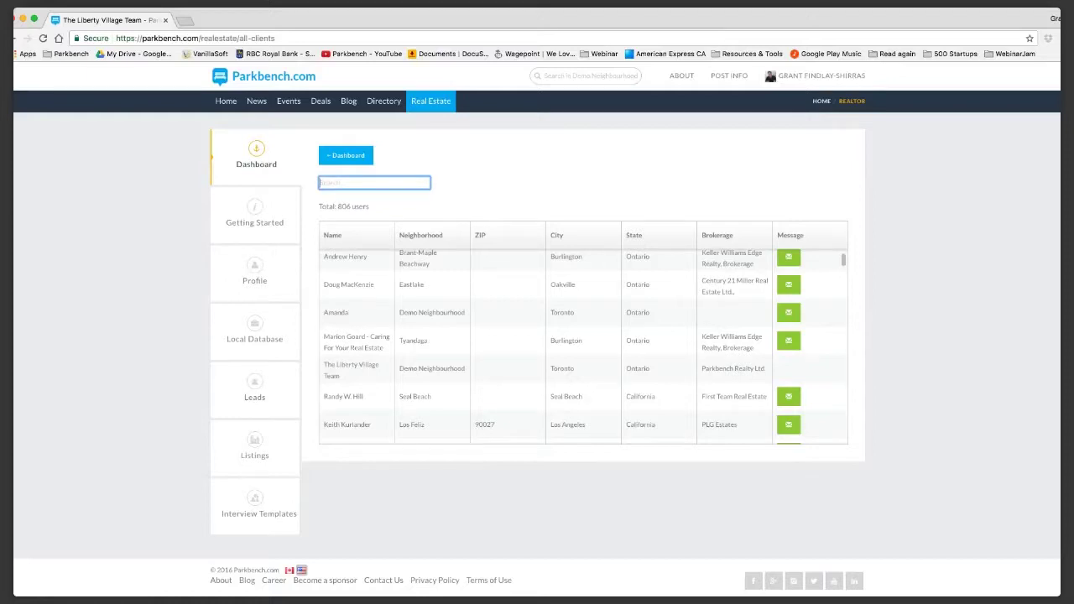
scroll(583, 345, "down", 5)
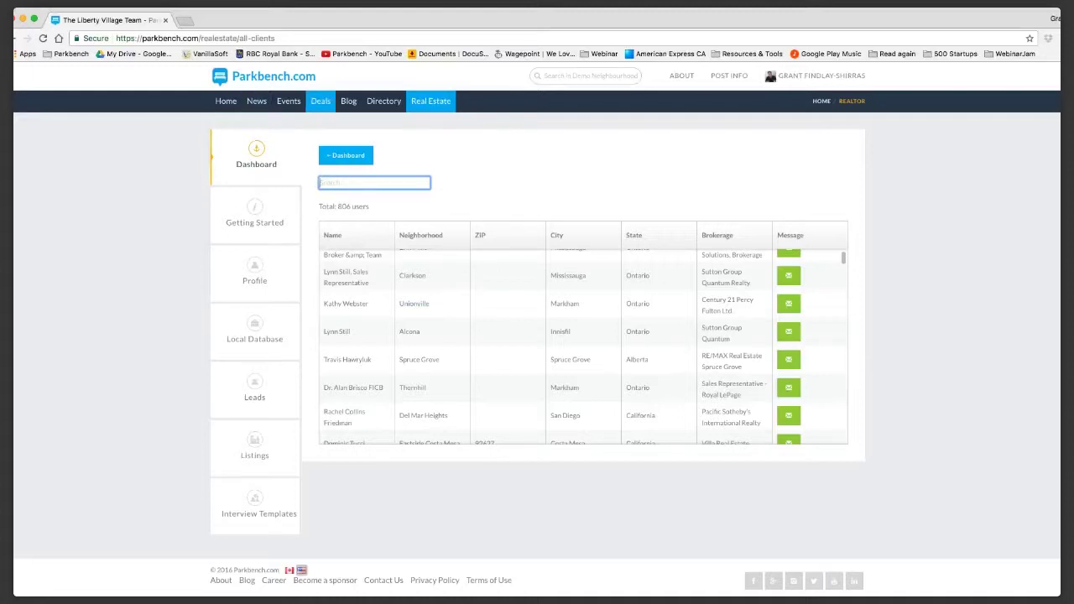
Load the Liberty Village site, go to its Deals page and scroll through the Panago listing.
left_click_drag(200, 38, 274, 38)
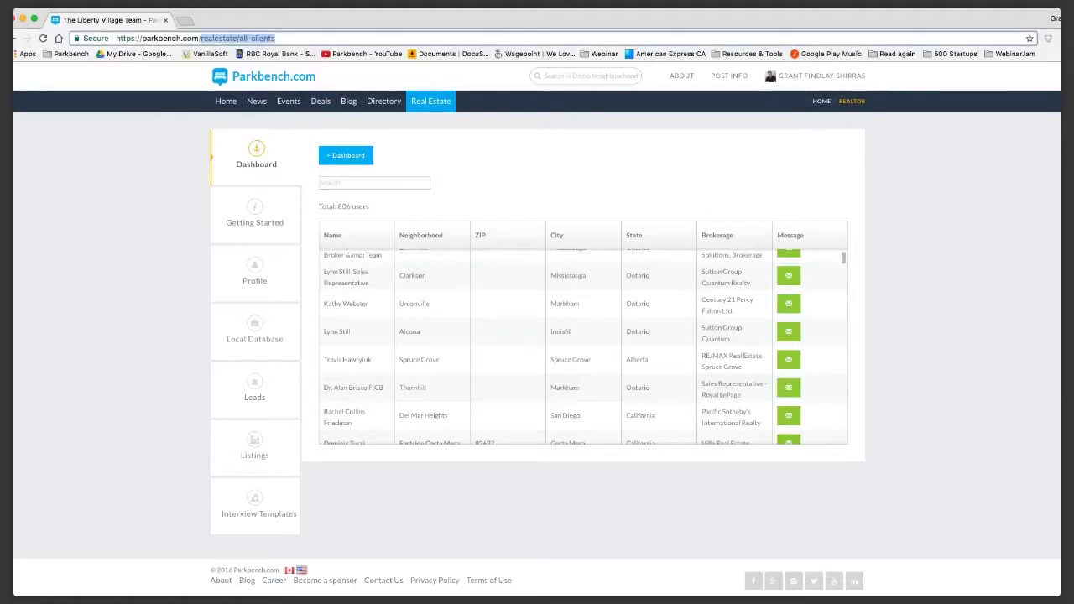
type("fu")
key("Return")
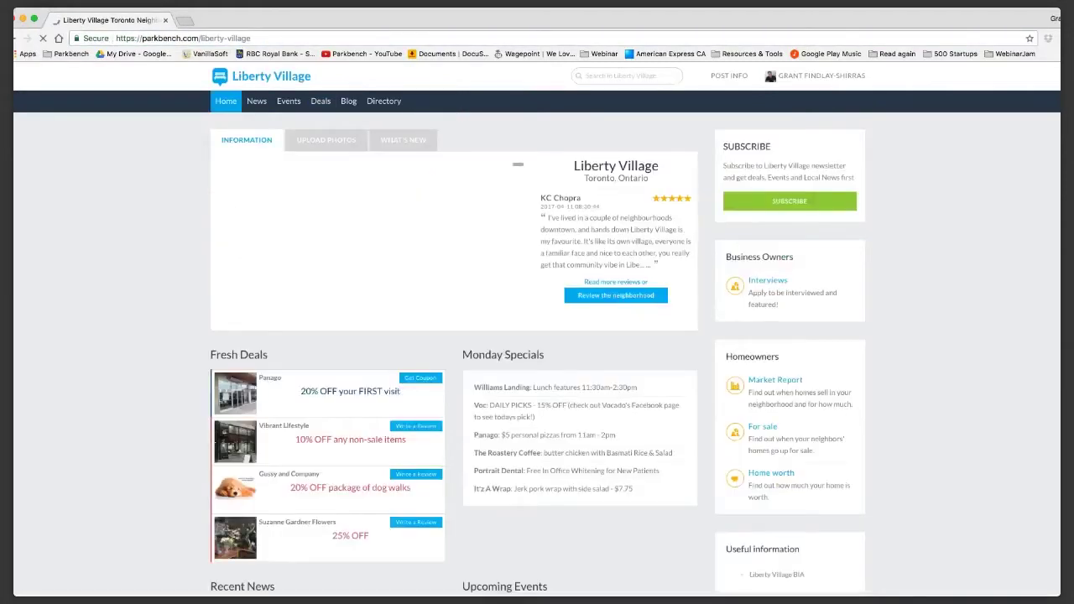
left_click(320, 100)
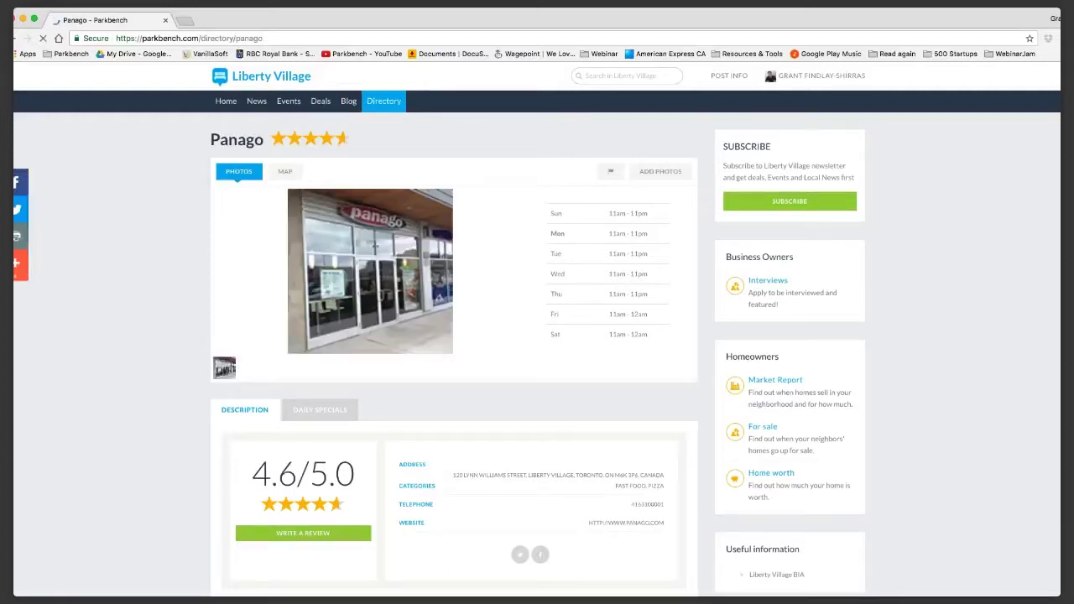
key("super+l")
key("super+l")
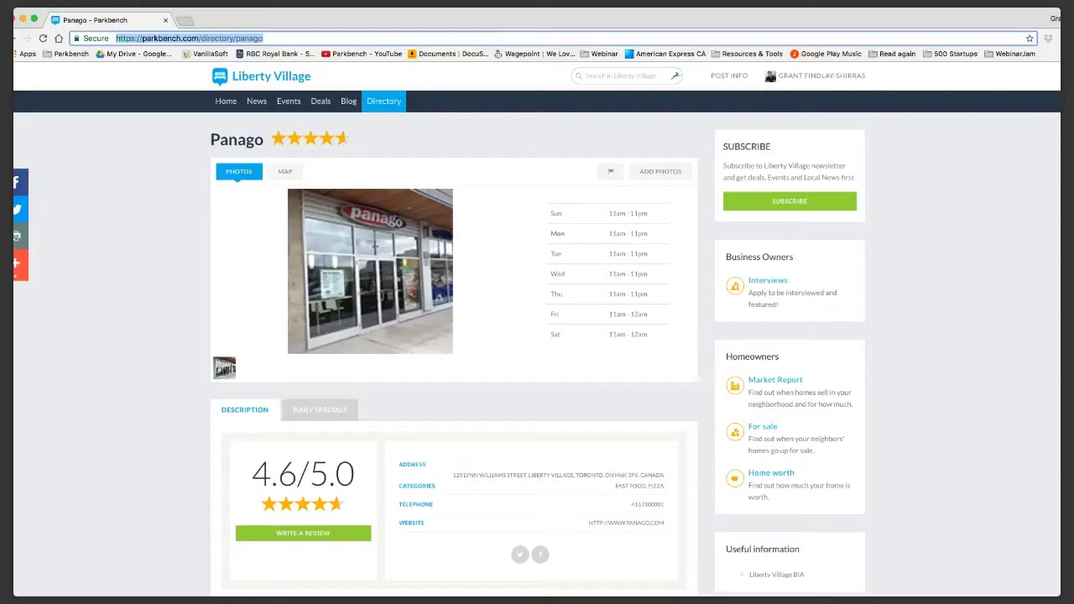
scroll(537, 344, "down", 5)
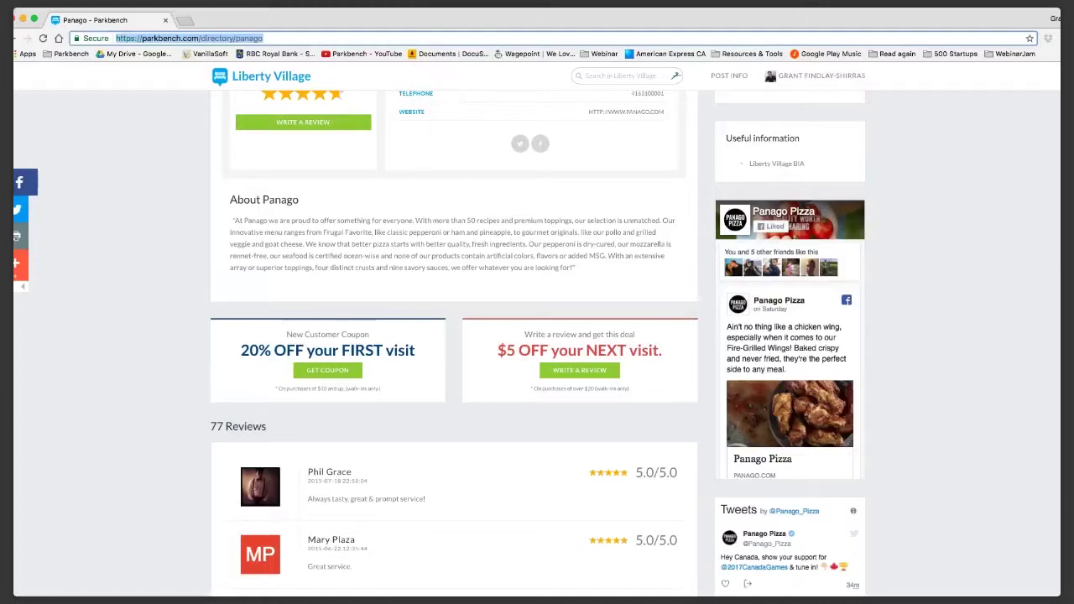
left_click(263, 37)
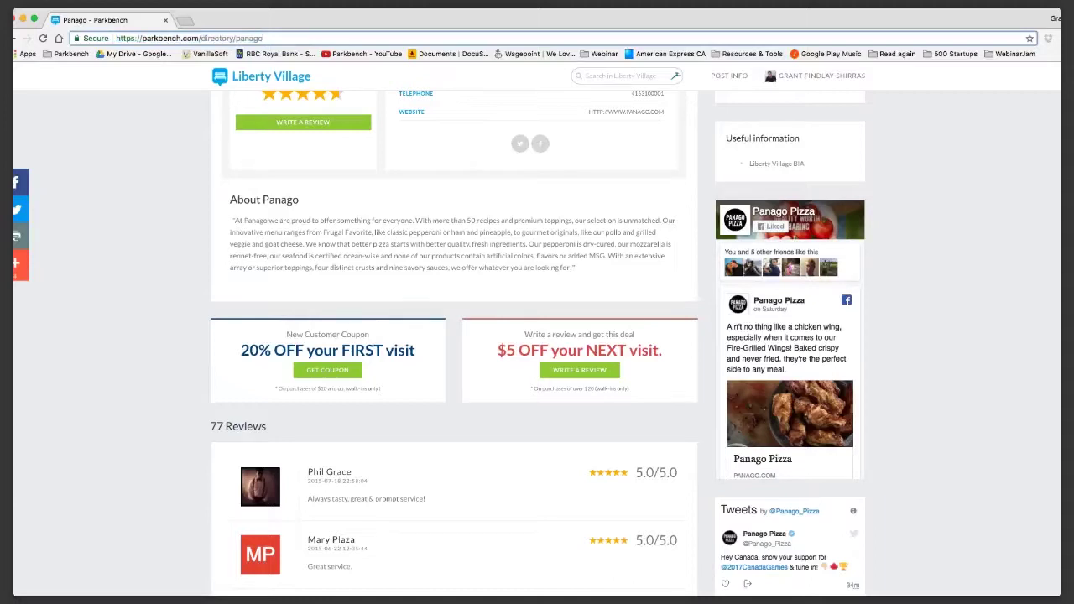
type("#deals")
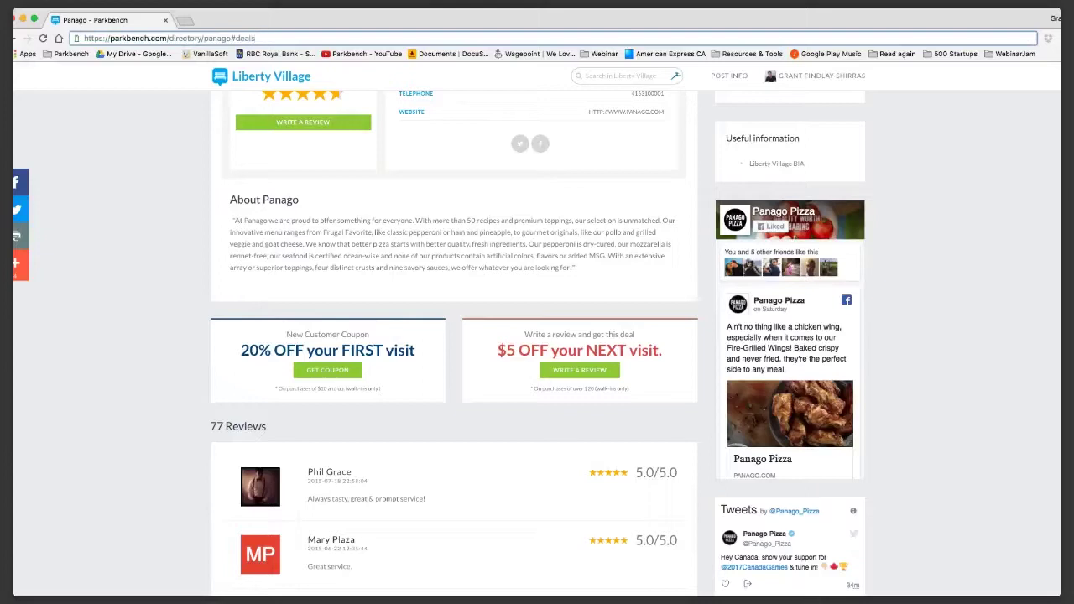
key("Return")
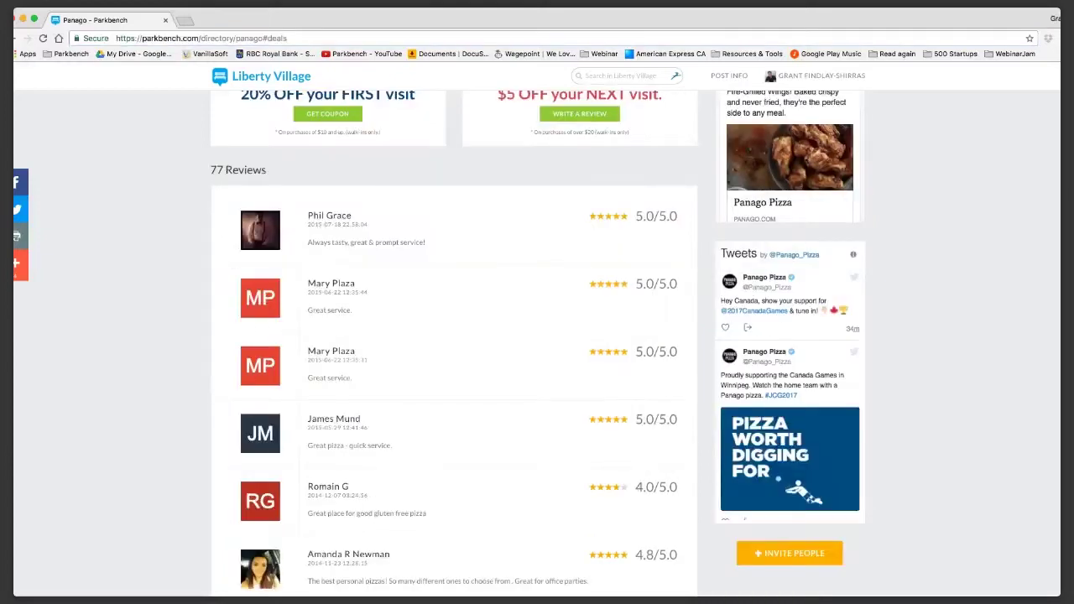
scroll(537, 336, "up", 2)
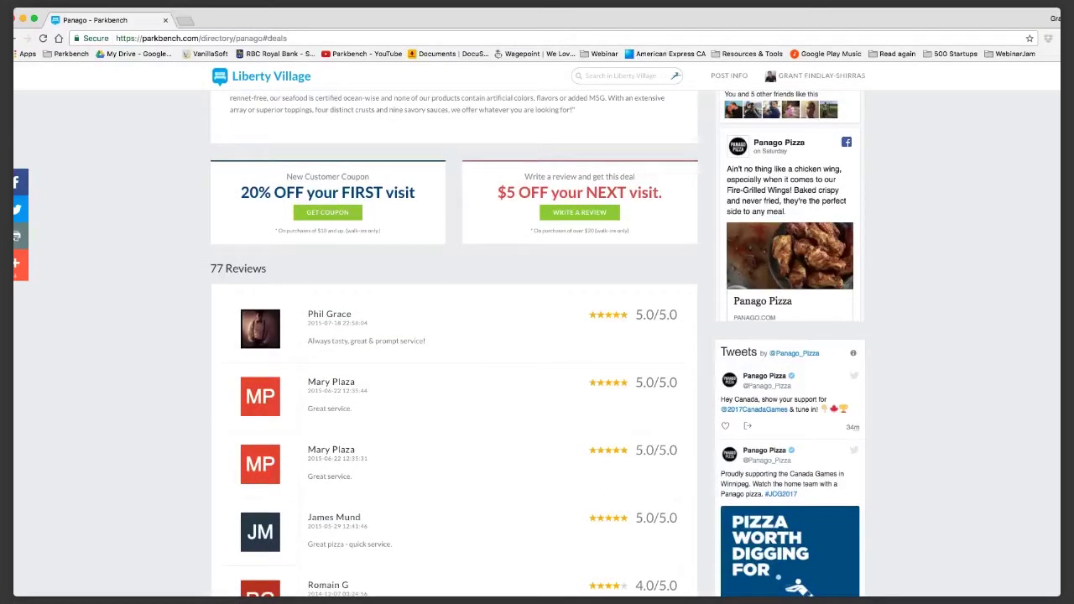
key("super+bracketleft")
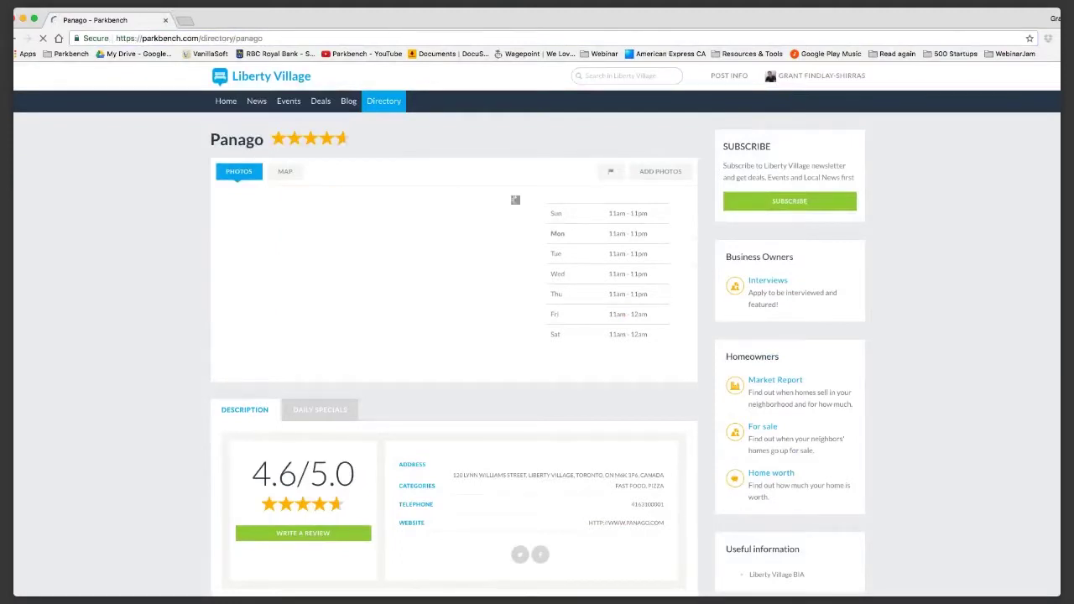
key("super+l")
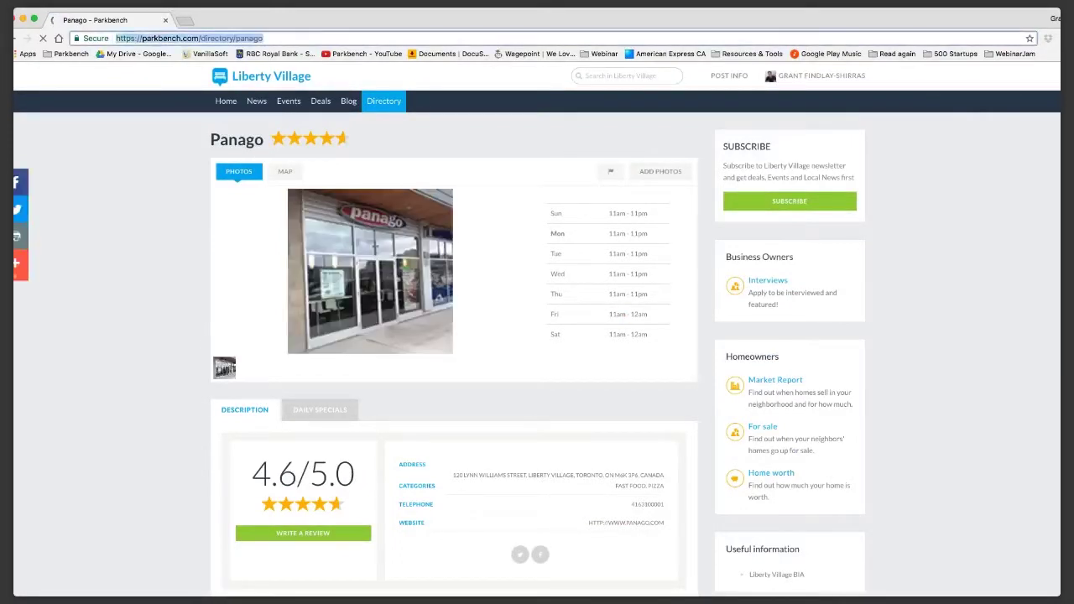
left_click(264, 37)
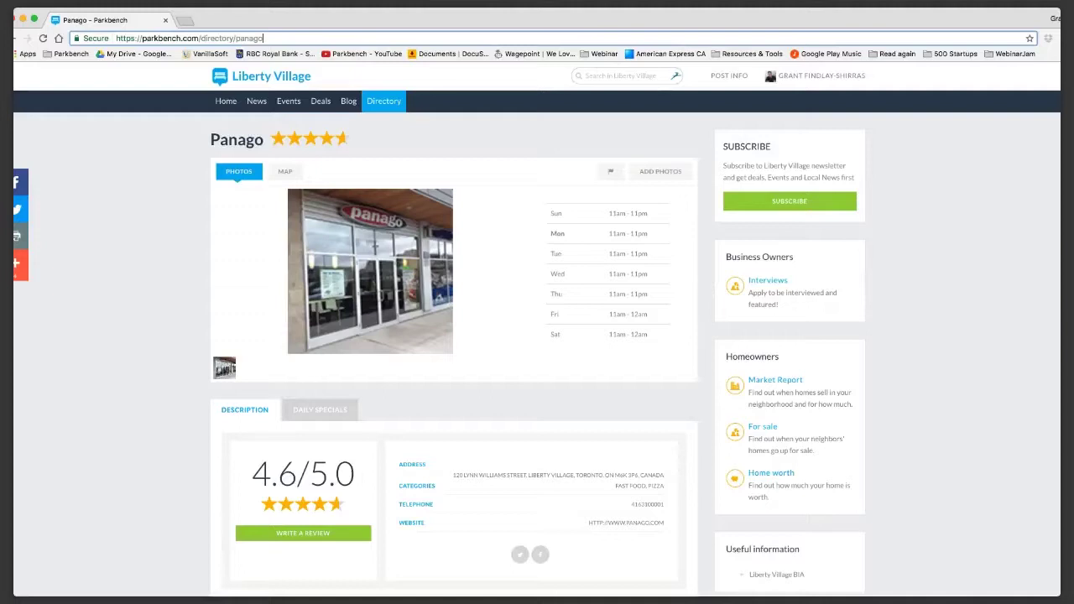
type("#")
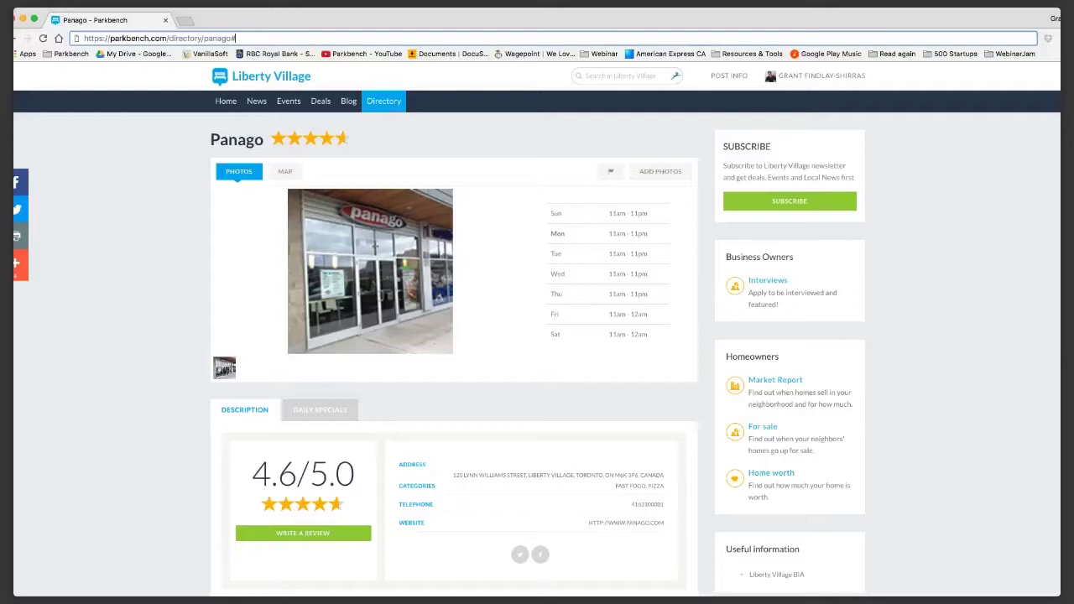
type("deals")
key("Return")
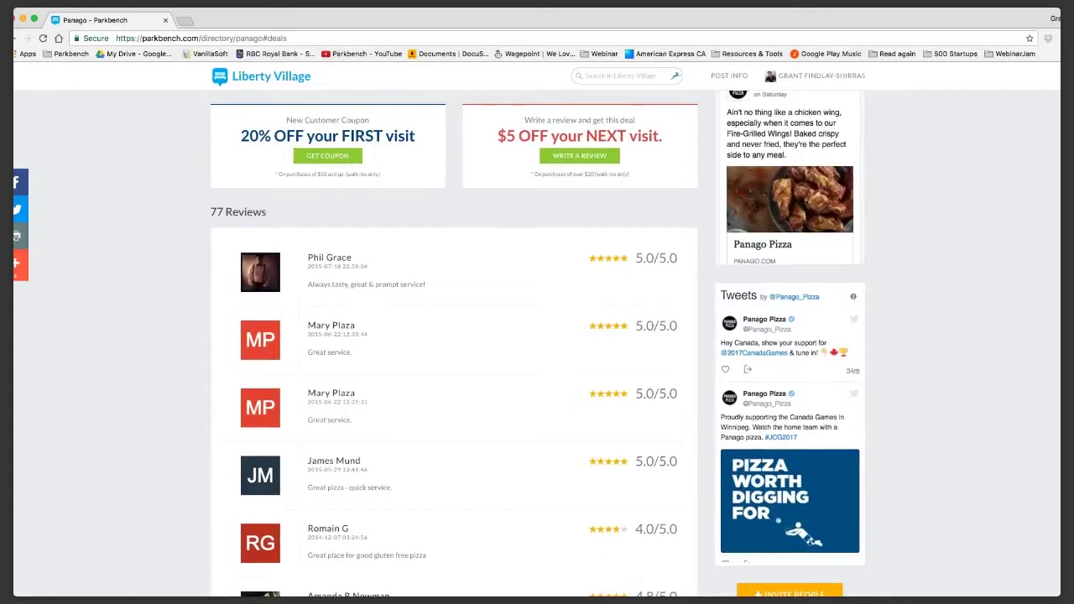
key("super+l")
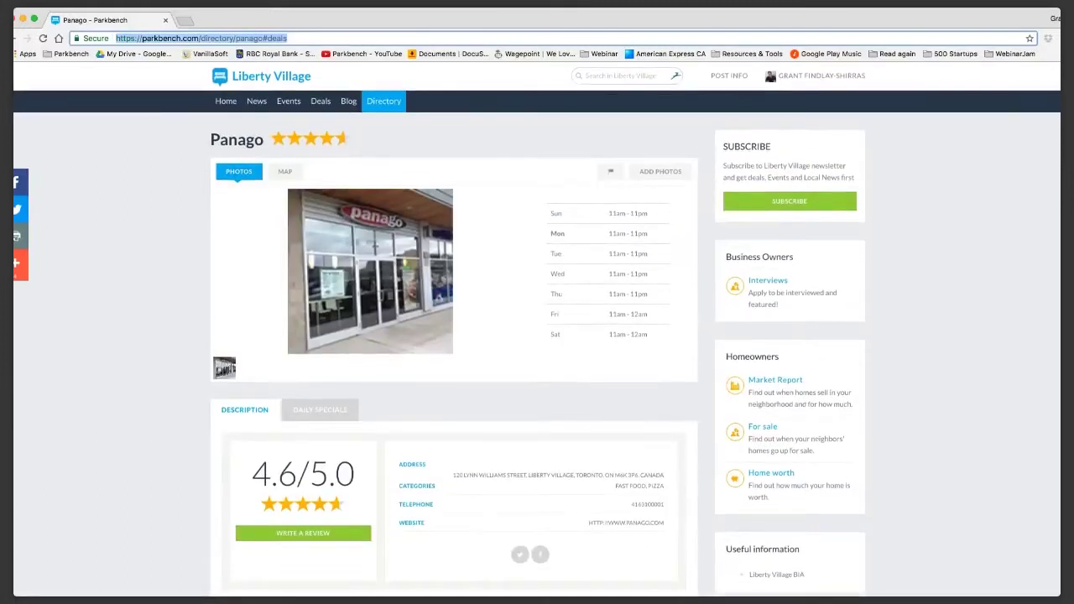
key("Right")
key("shift+Left")
key("shift+Left")
key("shift+Left")
key("shift+Left")
key("shift+Left")
key("shift+Left")
key("BackSpace")
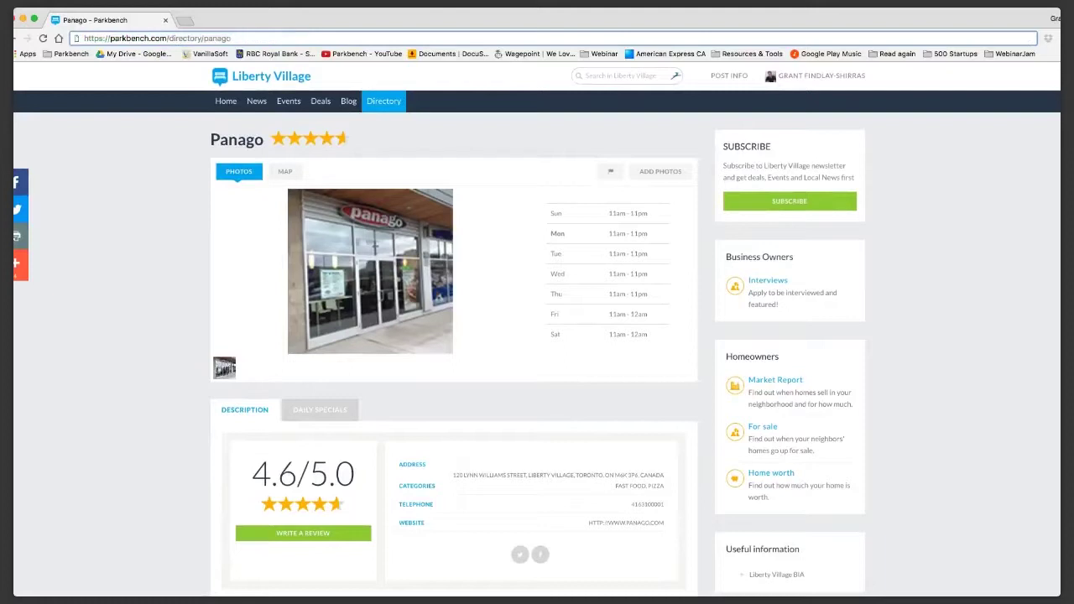
scroll(453, 336, "down", 5)
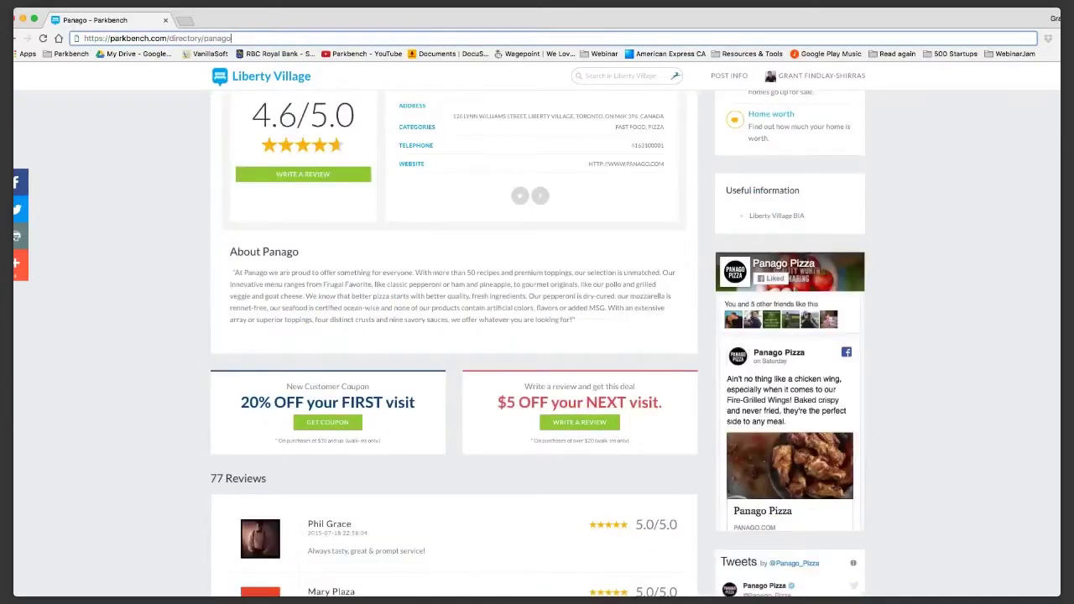
key("Return")
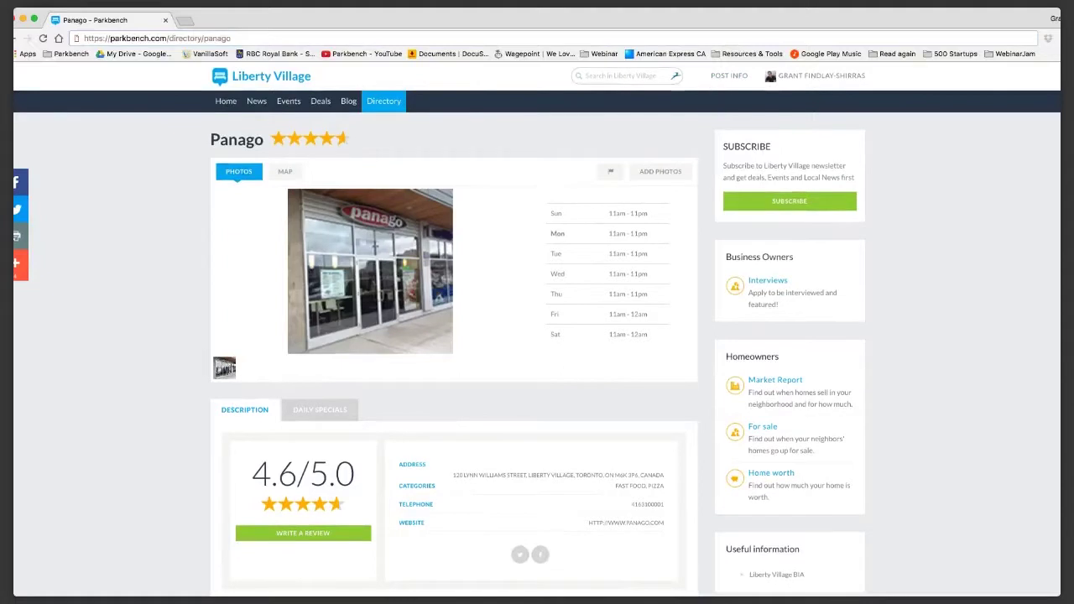
Go to the realtor control panel's Profile page via the user-name menu.
mouse_move(728, 75)
mouse_move(818, 76)
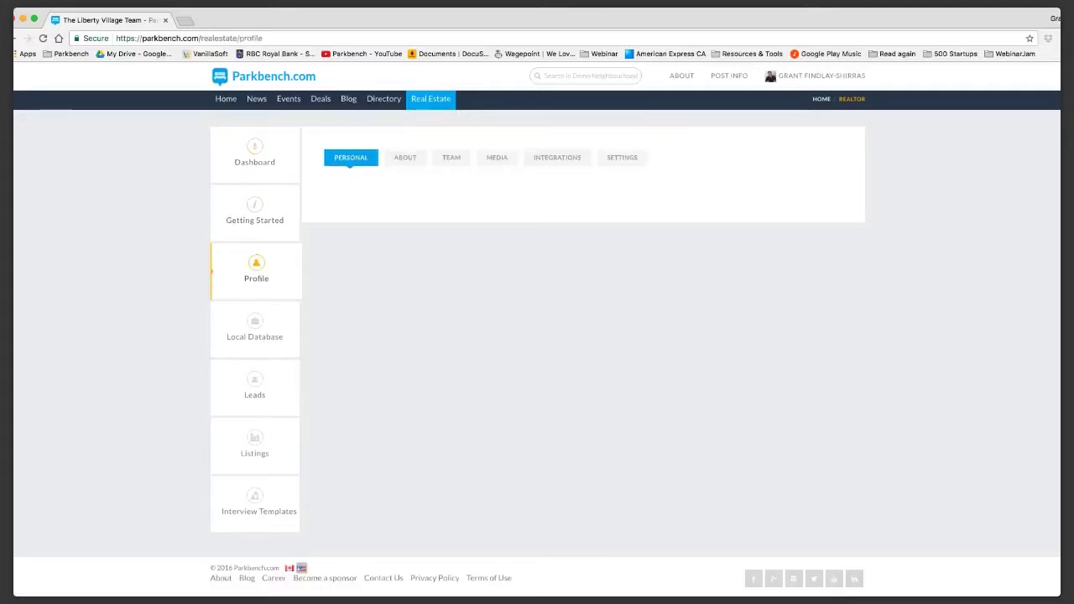
left_click(555, 159)
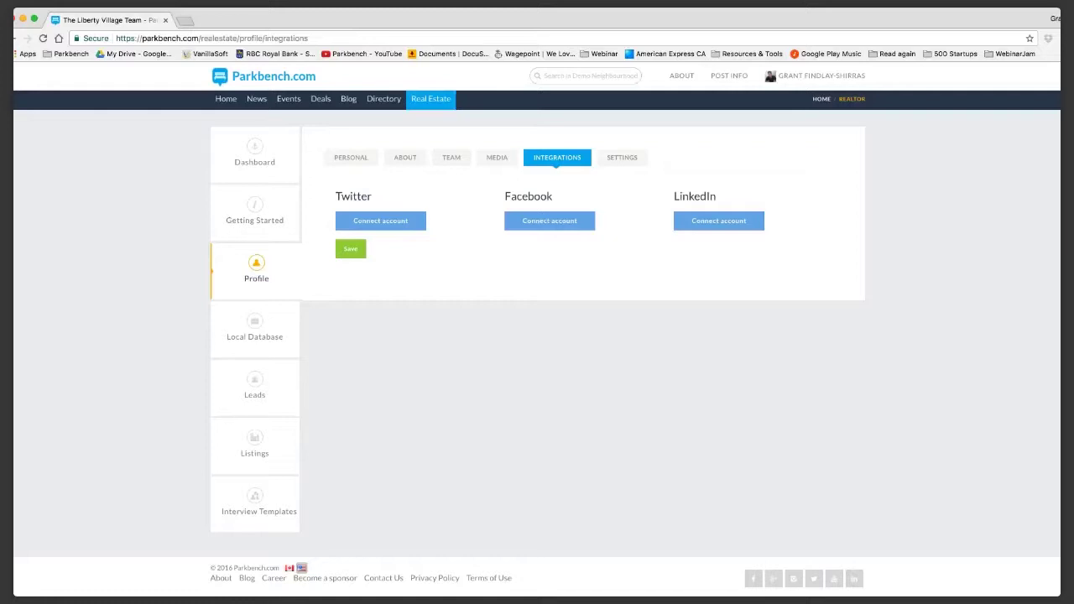
mouse_move(813, 75)
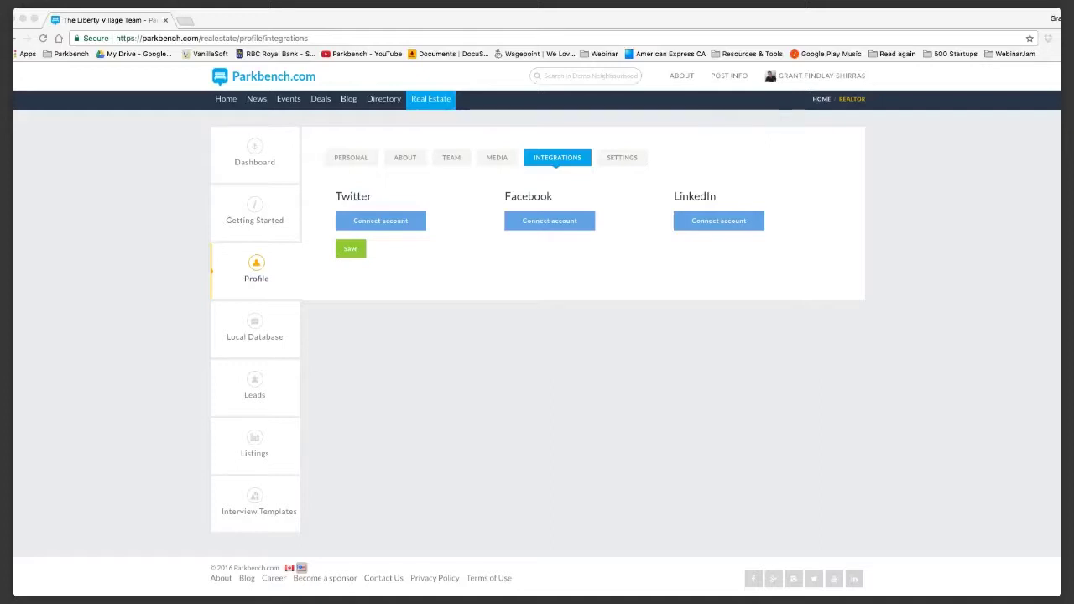
Bring up the Demo Neighbourhood Interviews blog listing and browse its interview cards.
mouse_move(349, 98)
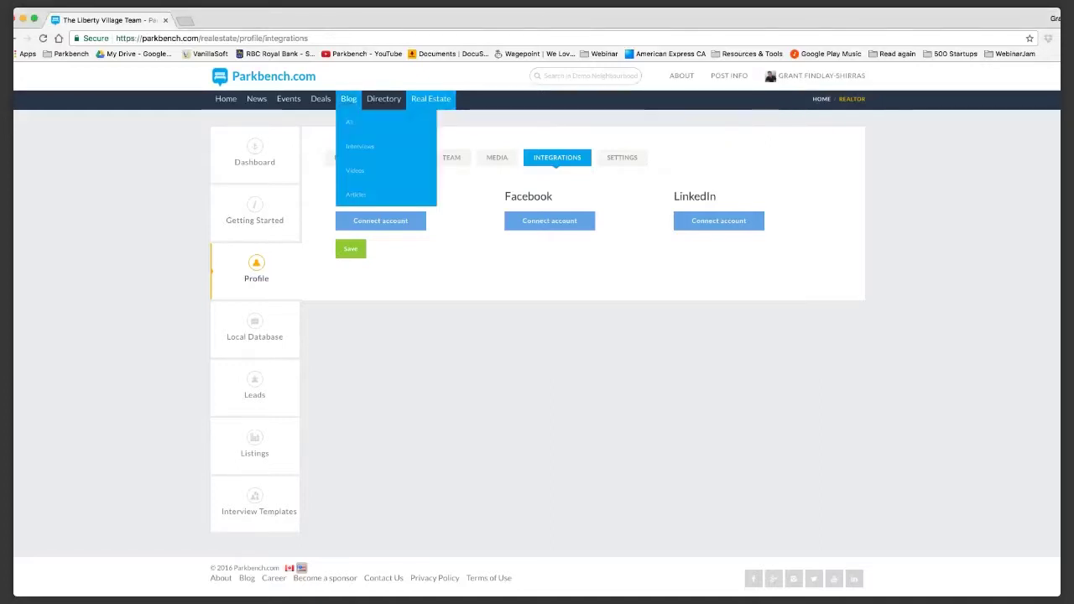
left_click(360, 146)
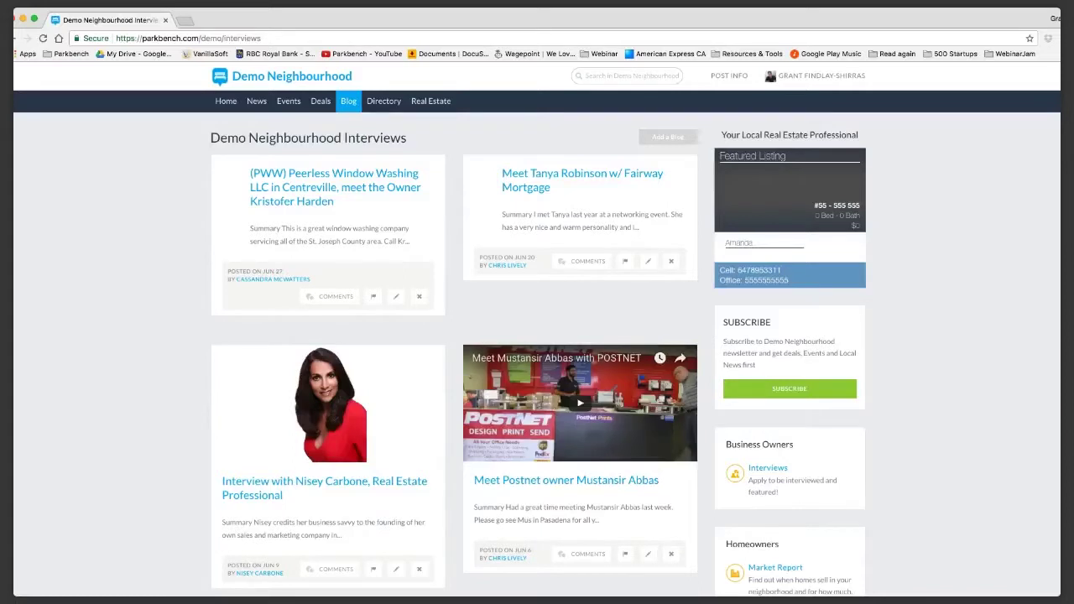
scroll(537, 336, "down", 10)
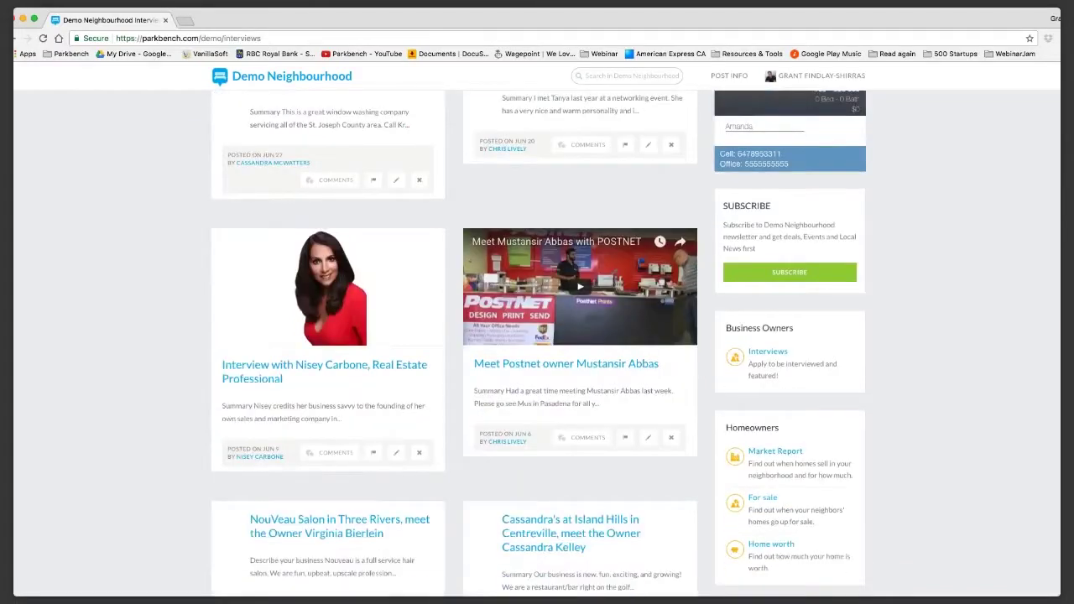
scroll(537, 336, "up", 10)
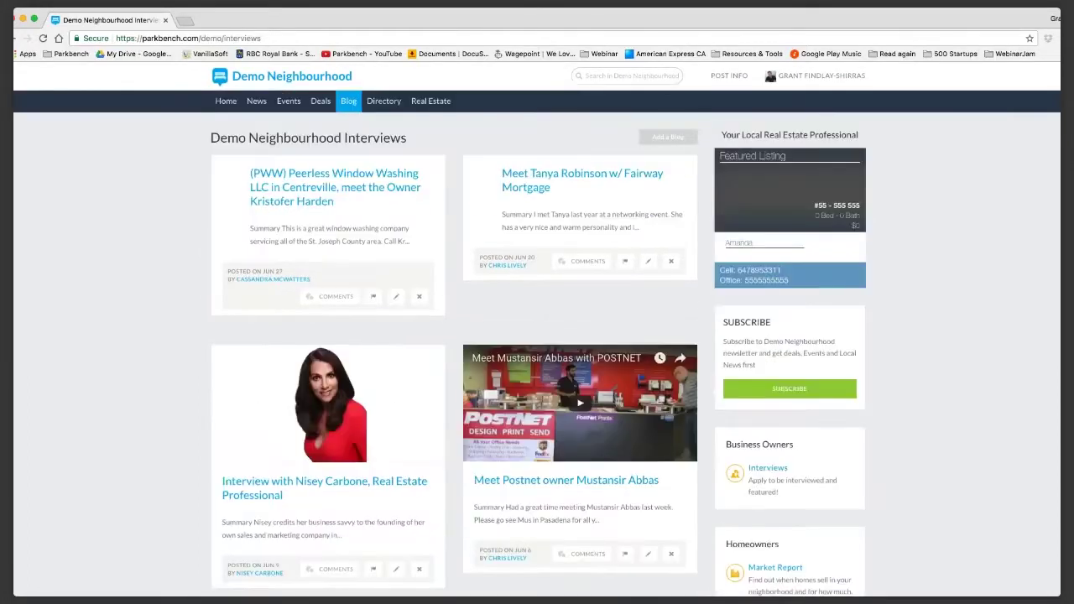
mouse_move(348, 101)
scroll(537, 336, "down", 10)
scroll(537, 336, "down", 3)
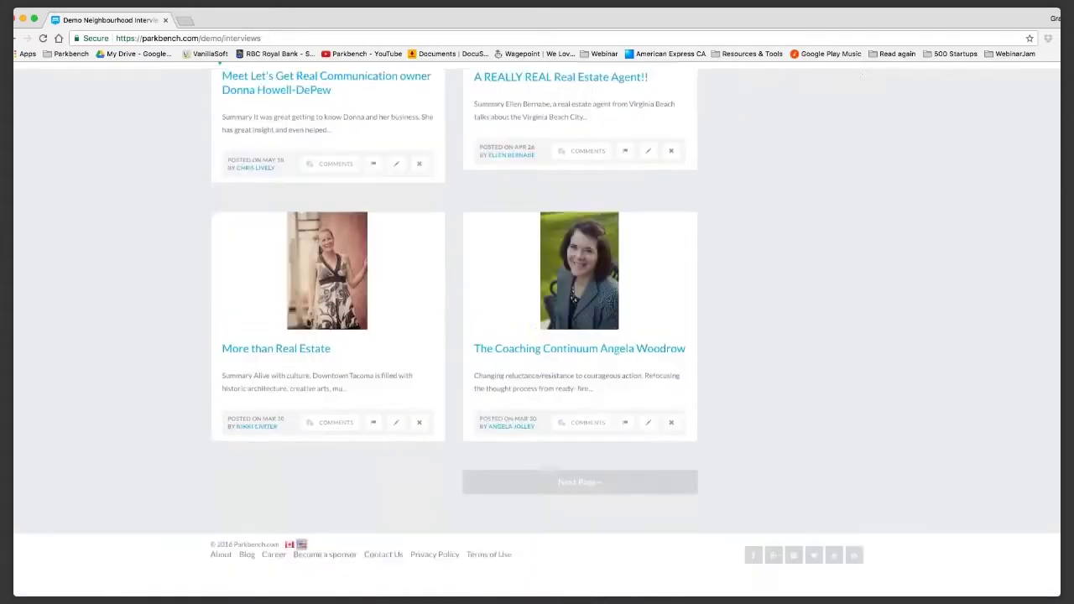
scroll(537, 336, "up", 10)
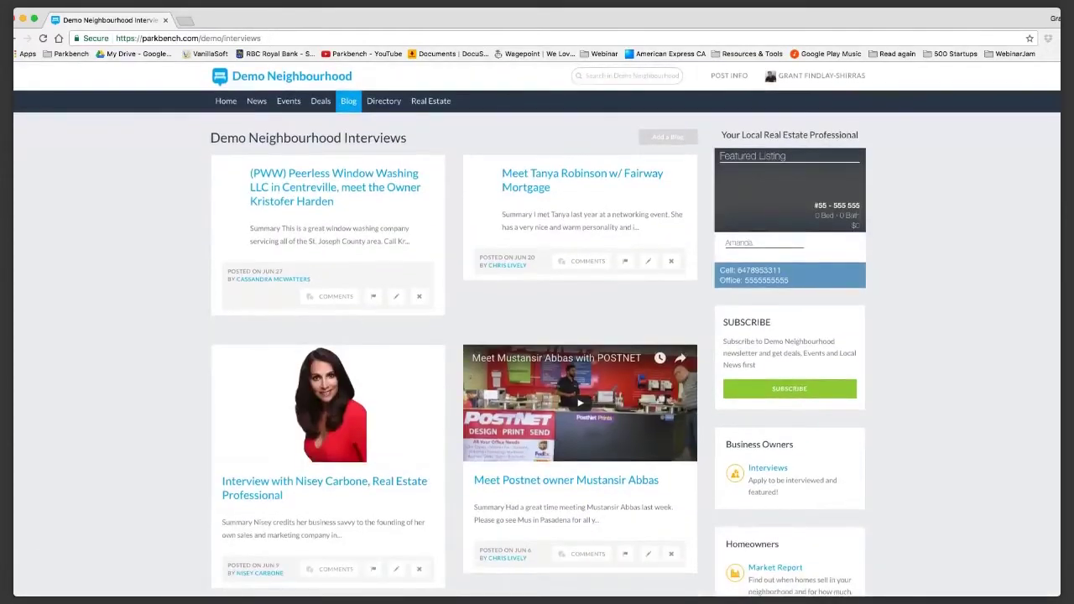
Read through the Peerless Window Washing LLC interview article, then head back to the account menu.
left_click(369, 149)
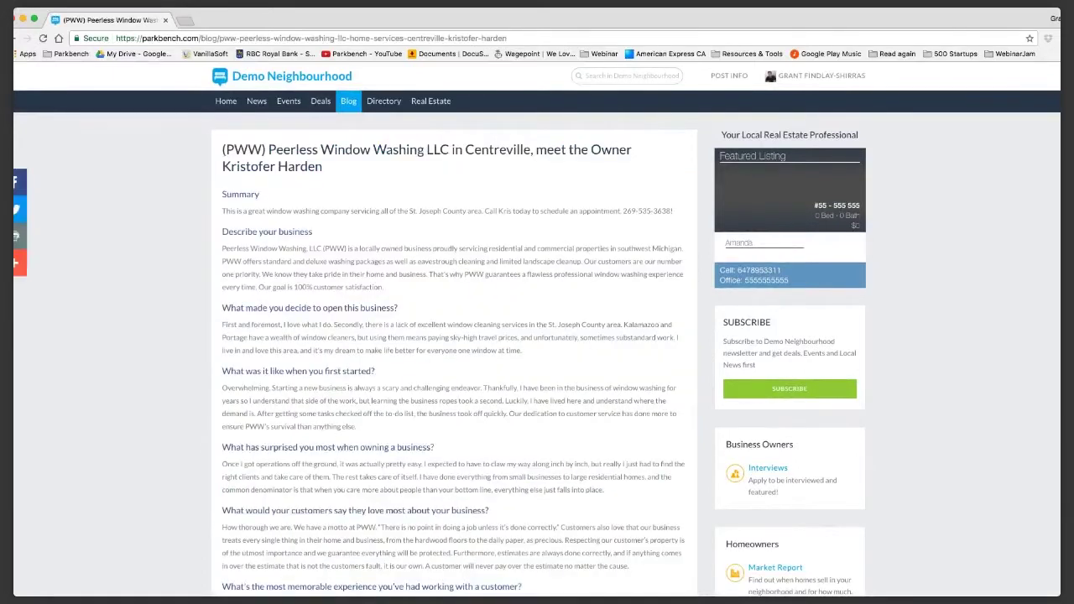
scroll(537, 335, "down", 20)
scroll(537, 335, "up", 15)
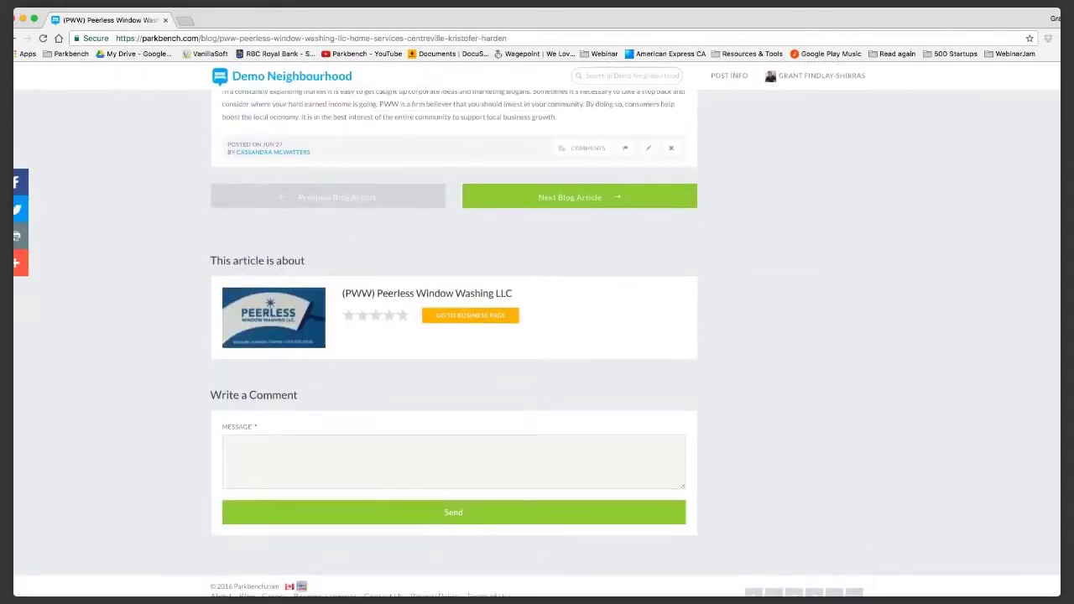
scroll(537, 336, "up", 2)
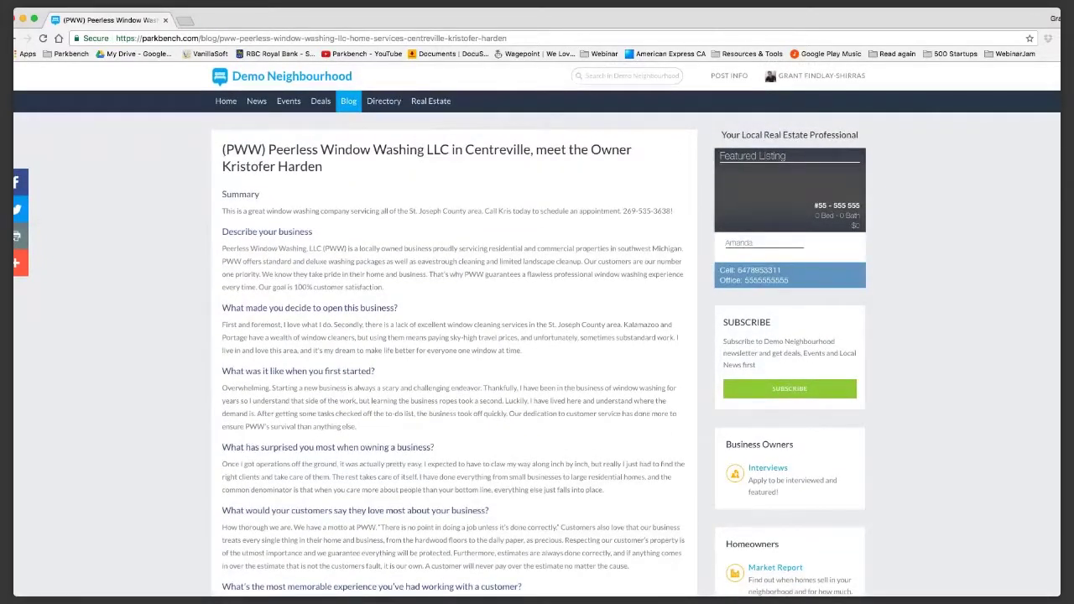
mouse_move(349, 100)
mouse_move(729, 76)
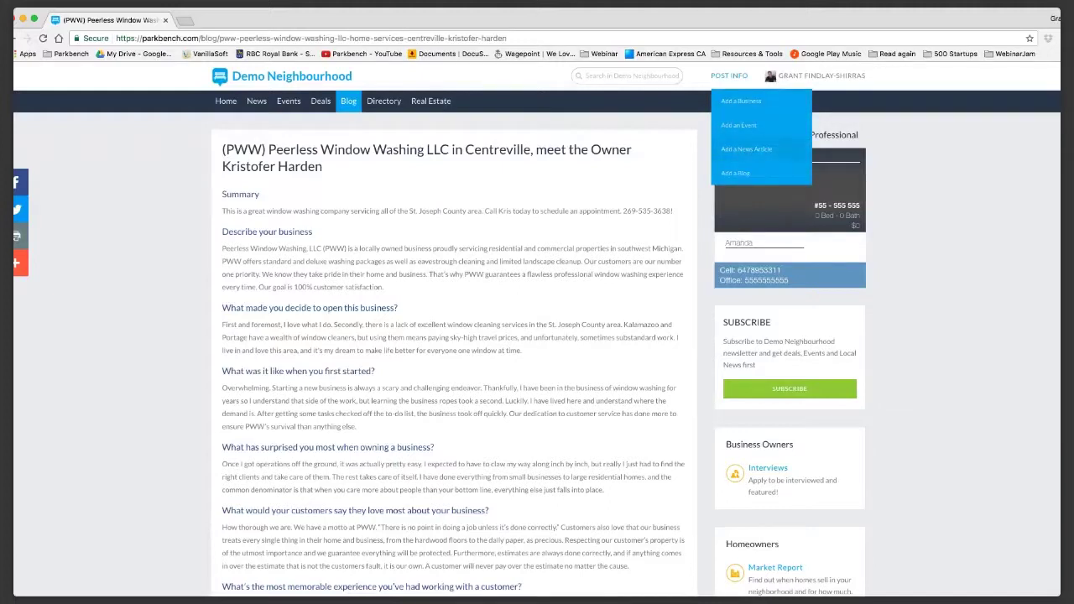
mouse_move(810, 75)
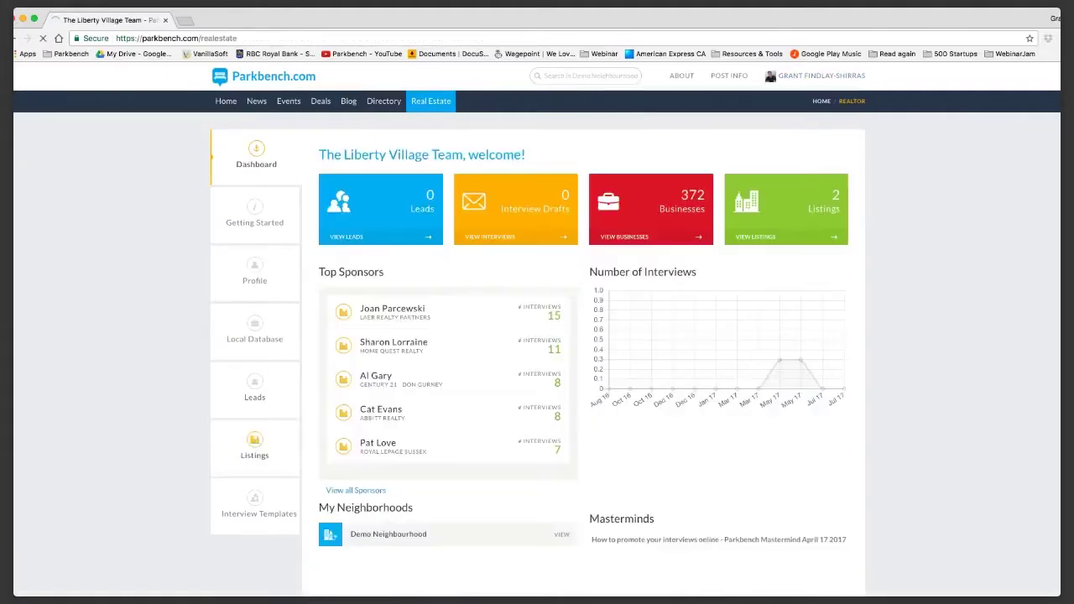
Start a Business Owner Interview for Mastermind Training, entering the interviewee's full name and e-mail.
left_click(260, 506)
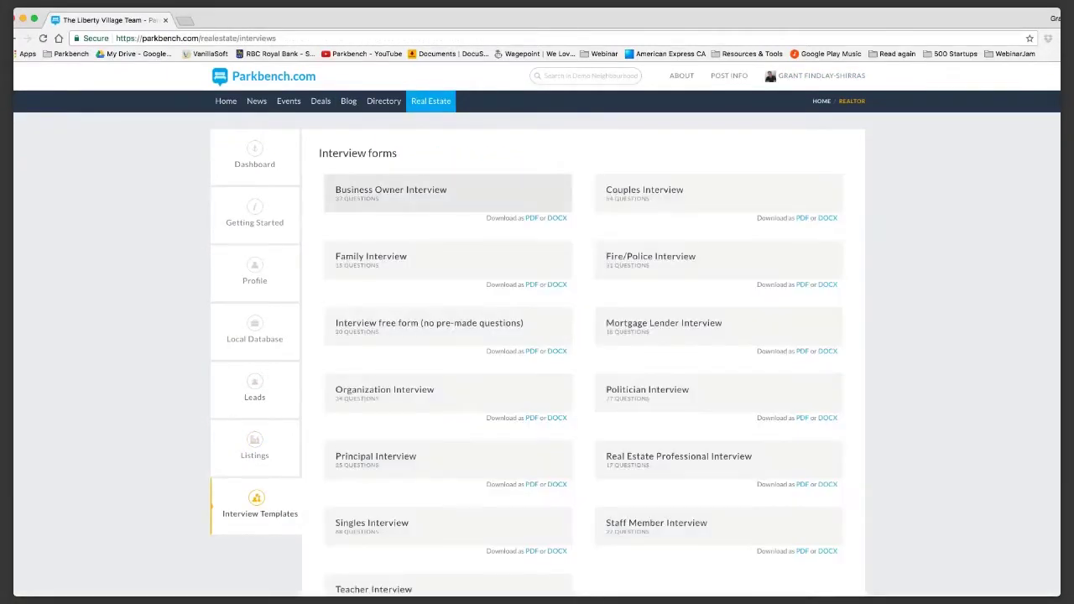
left_click(391, 192)
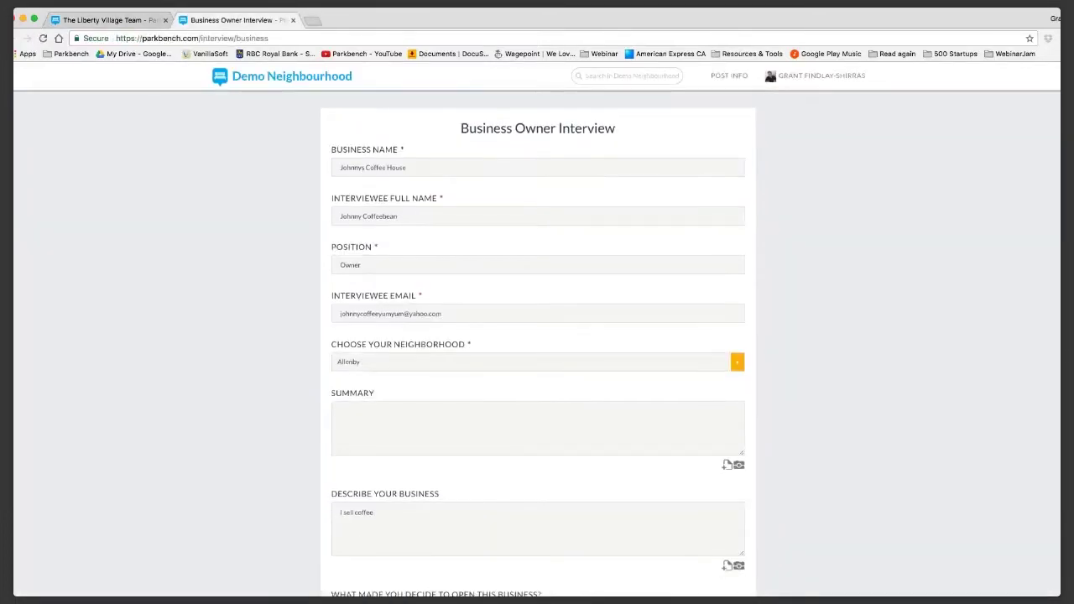
left_click_drag(340, 167, 408, 168)
type("Mastermind Training")
key("Tab")
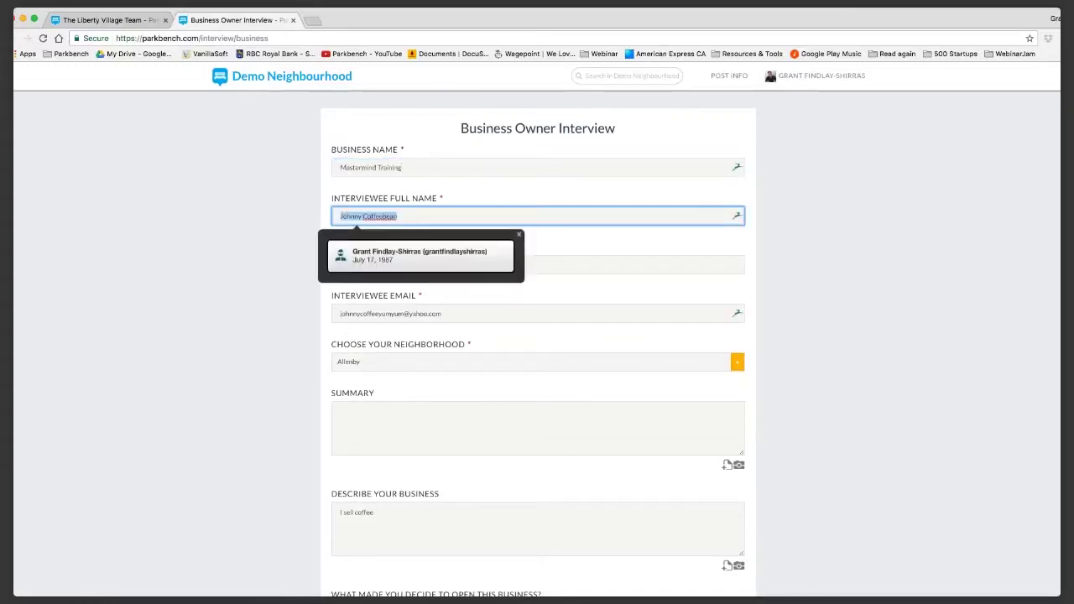
type("King Mastermind")
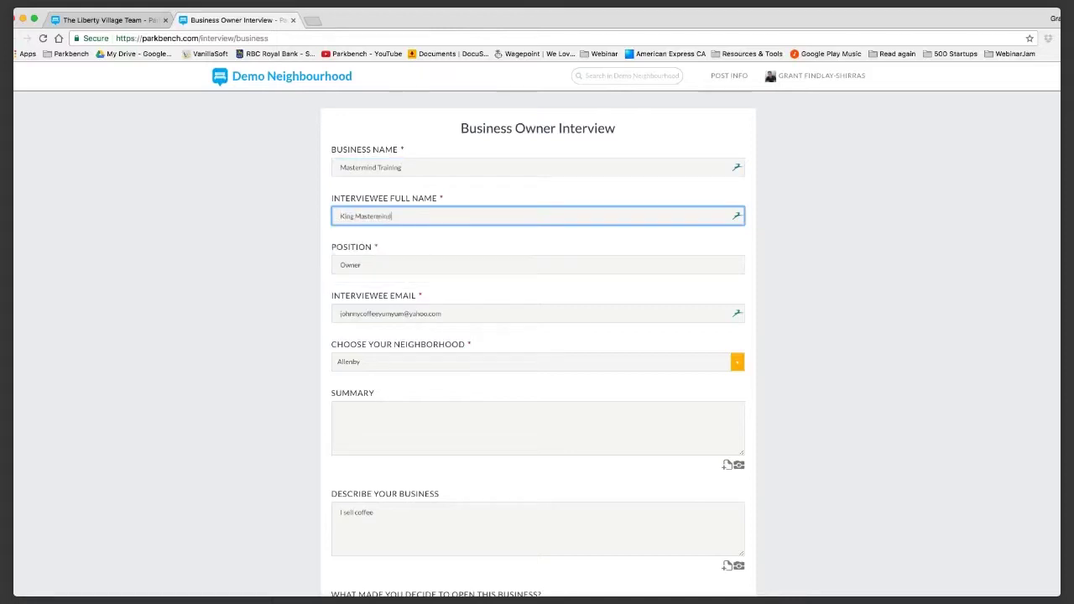
key("Tab")
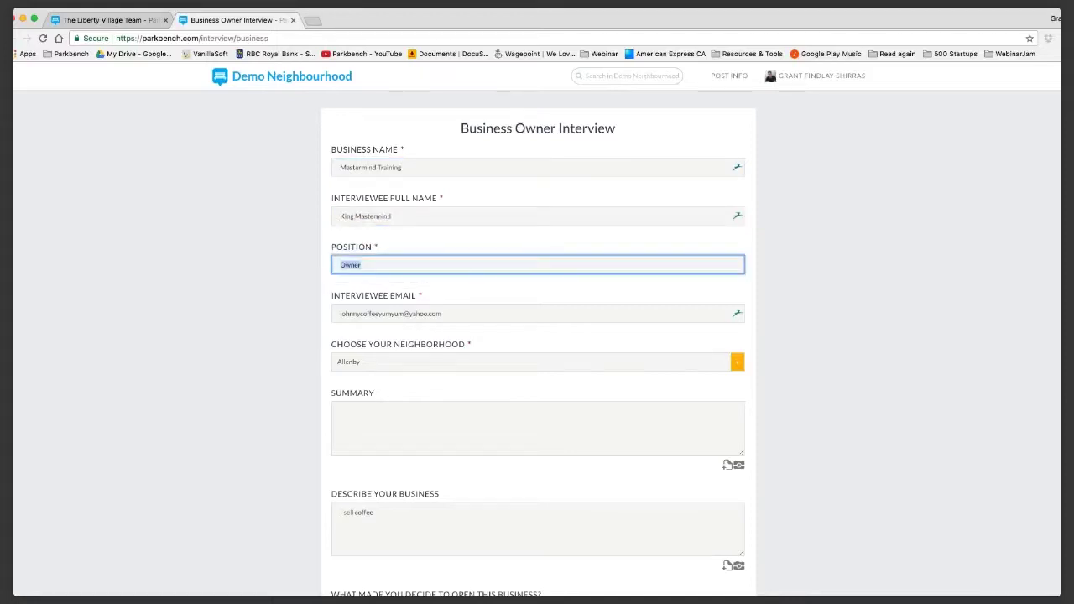
key("Tab")
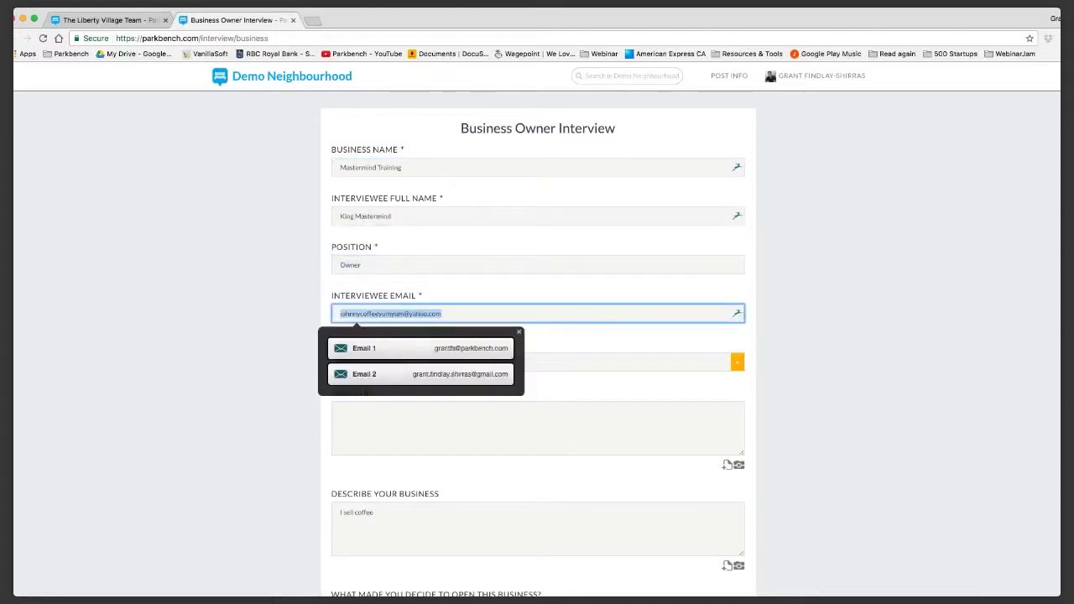
key("Tab")
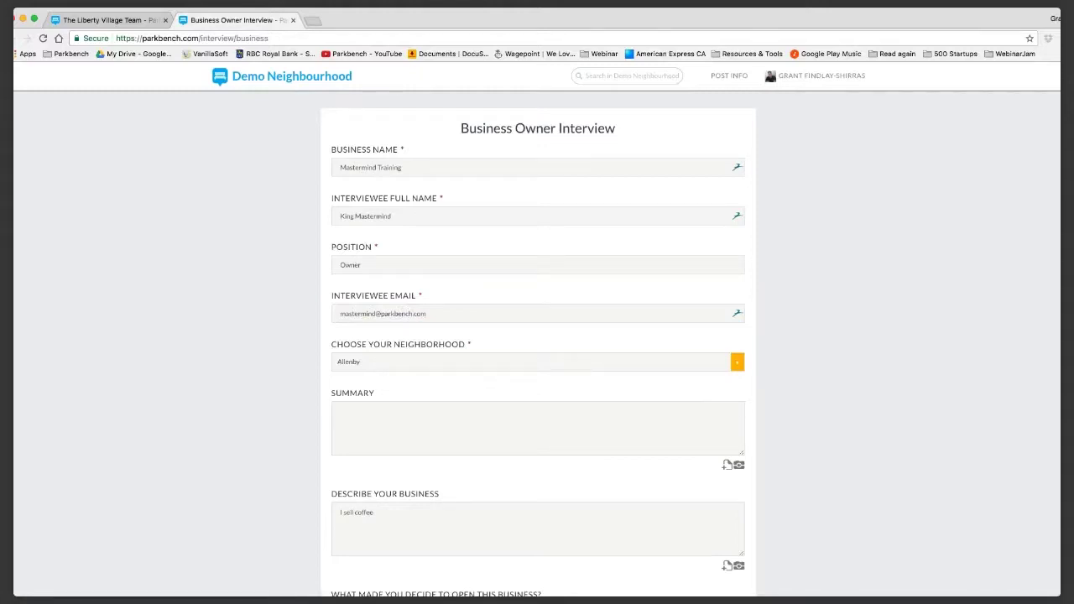
Set the neighbourhood to Demo Neighbourhood and write a summary ending 'Everyone's so engaged. Keep it up!'.
key("d")
key("Tab")
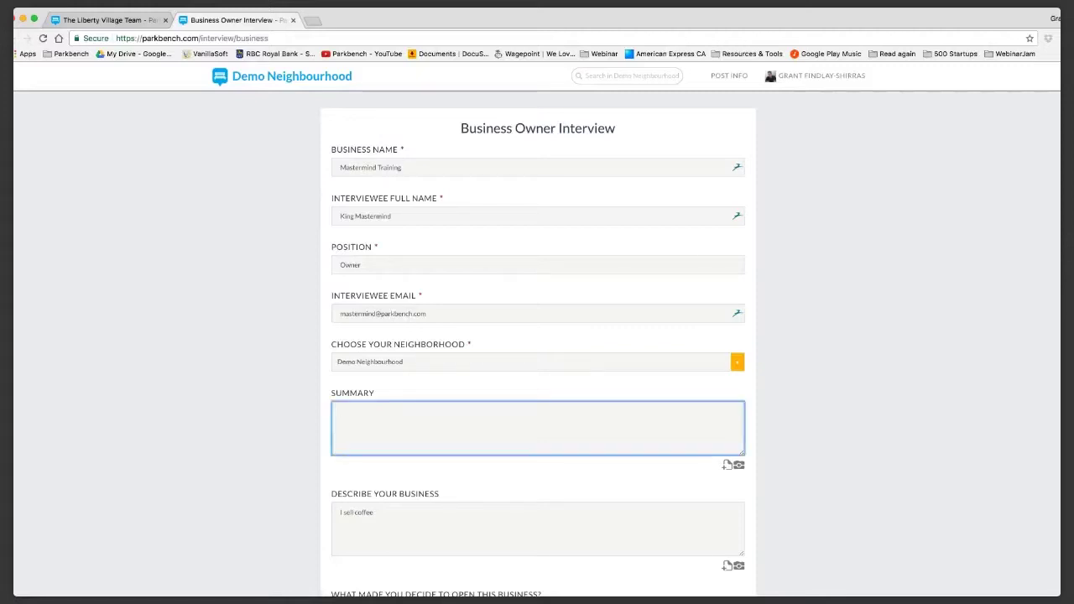
type("King")
key("BackSpace")
key("BackSpace")
type("ng Mastermind are")
key("BackSpace")
type("is awesome. ")
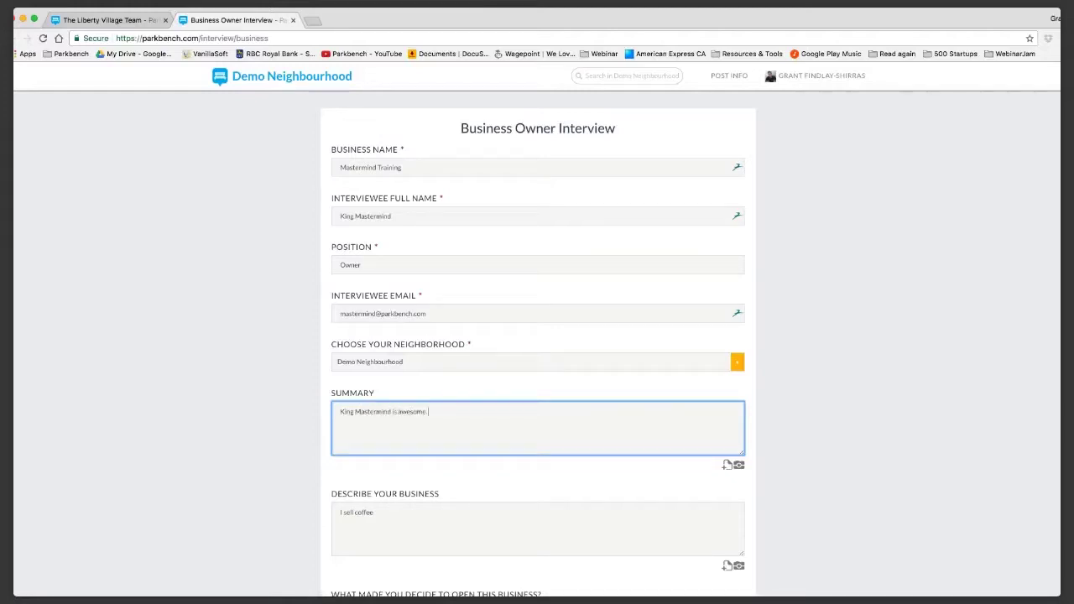
type("Every")
key("BackSpace")
type("yone's so engaged. Keep it up!")
Replace the business description with one saying the owner helps people run masterminds.
left_click(537, 528)
key("ctrl+a")
type("King Mastermind helps people run masterinds")
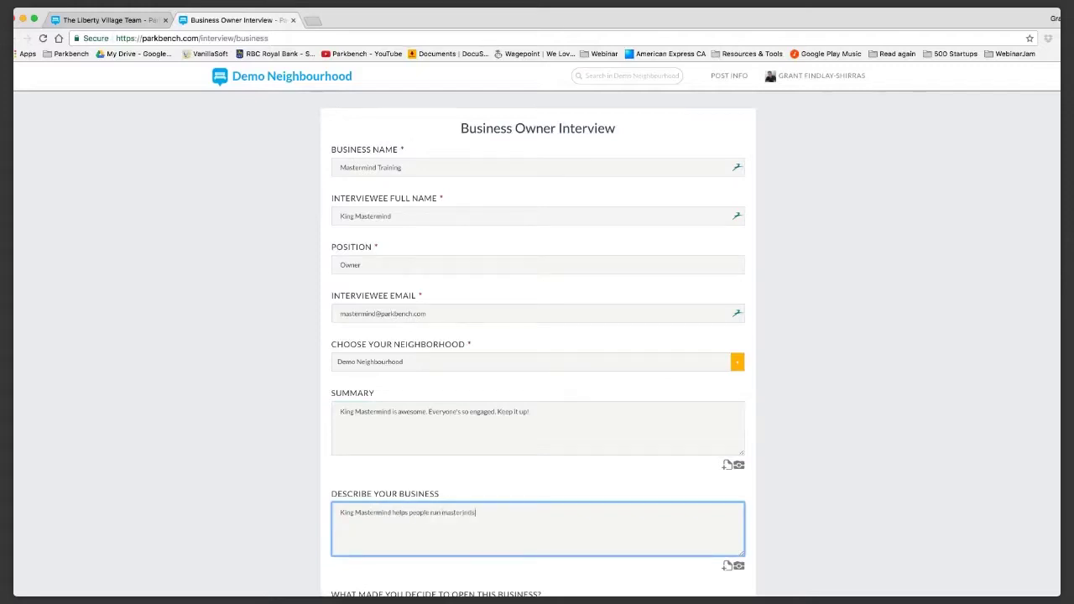
scroll(537, 335, "down", 3)
key("BackSpace")
key("BackSpace")
key("BackSpace")
key("BackSpace")
type("minds")
scroll(537, 336, "down", 2)
Answer the why-open question with 'Because' and the first-start question with 'Hard. Really really hard.'.
key("Tab")
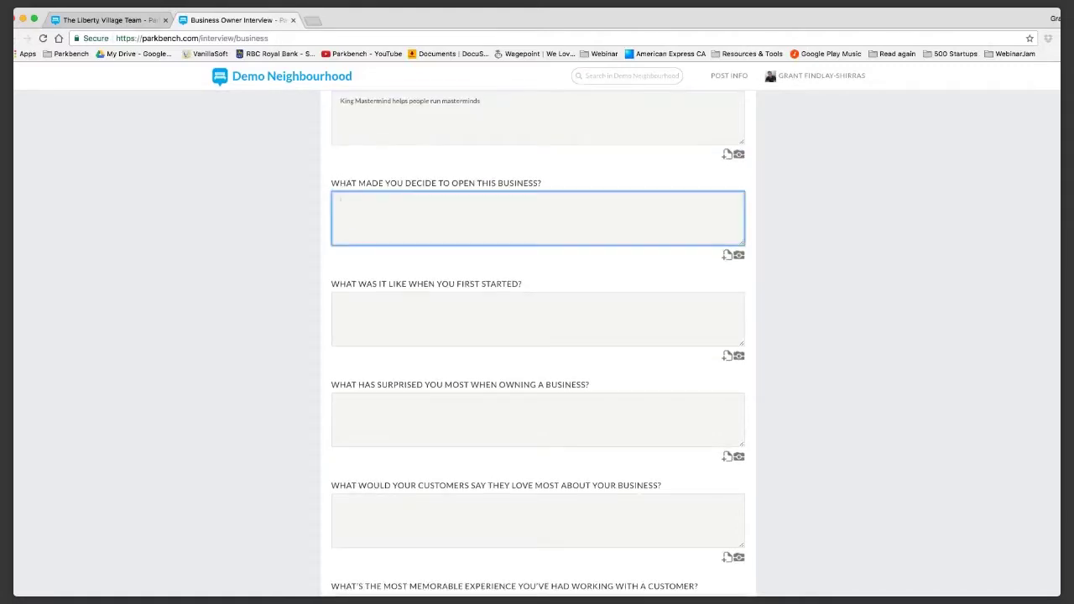
type("Because")
key("Tab")
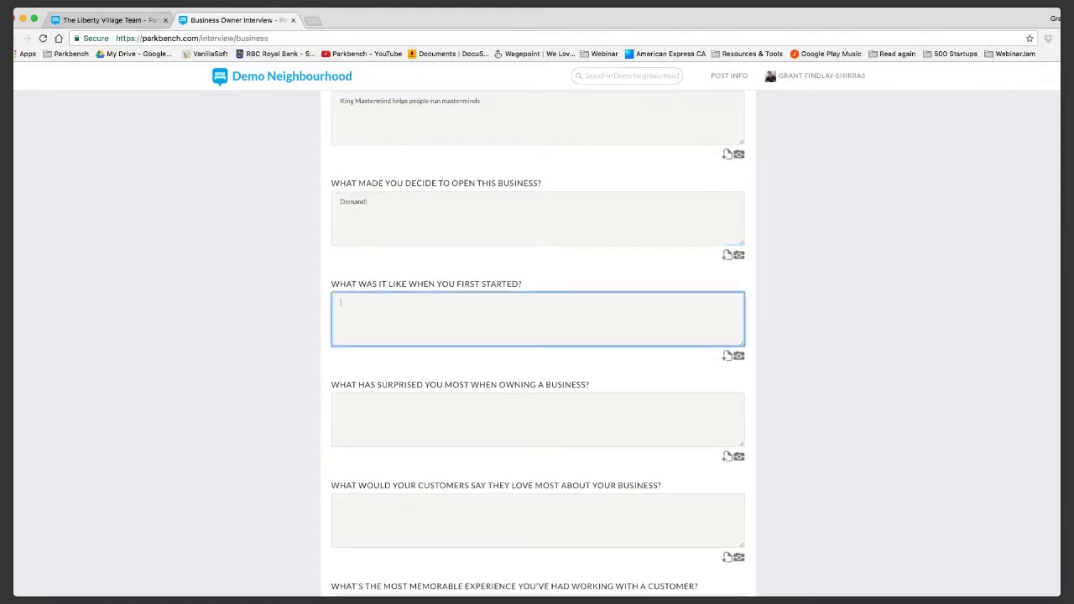
scroll(537, 336, "down", 3)
scroll(537, 336, "down", 2)
scroll(537, 336, "up", 5)
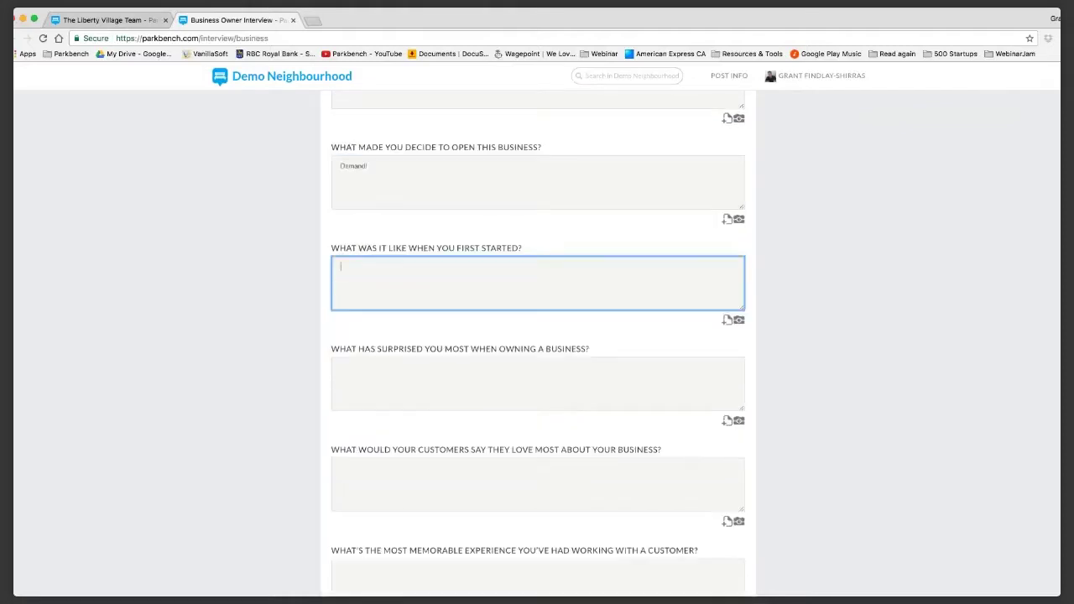
type("Hard. R")
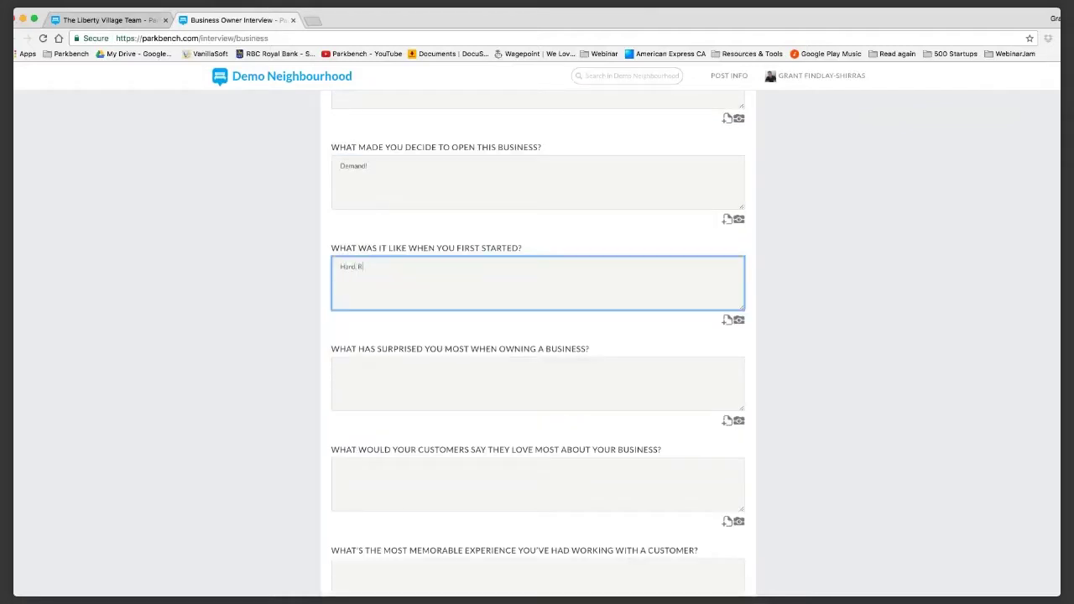
type("eally realy hard.")
scroll(537, 336, "down", 15)
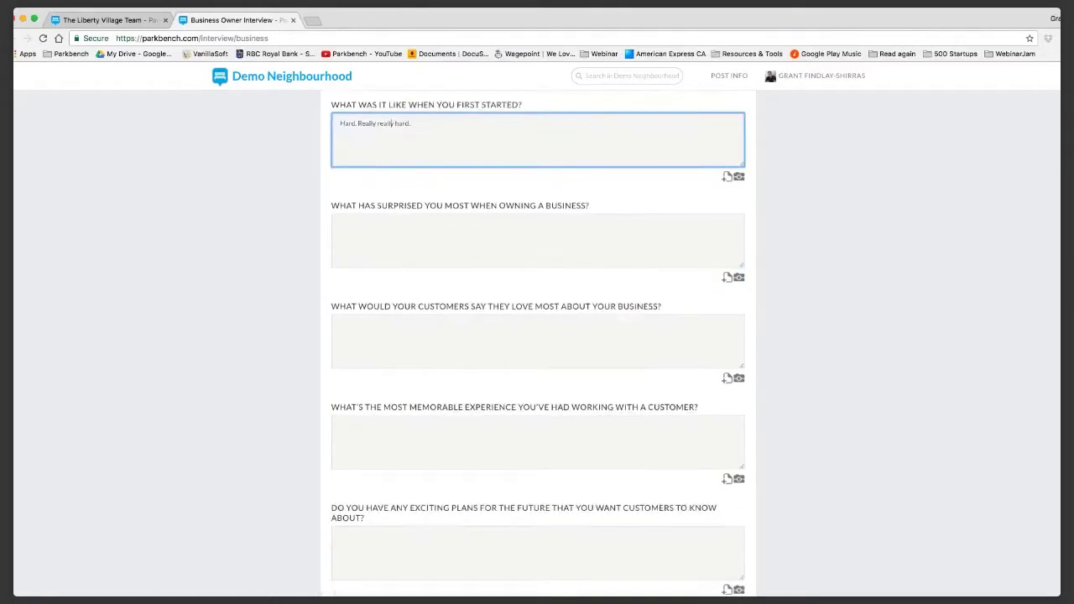
scroll(537, 344, "down", 2)
scroll(537, 344, "up", 1)
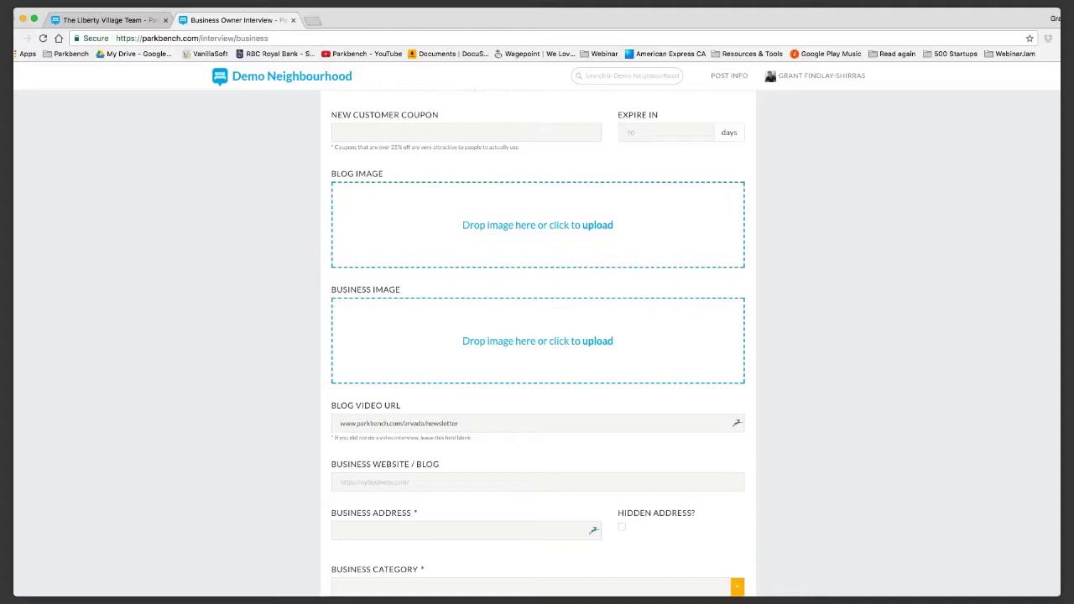
Set the business category to Business Services.
scroll(538, 344, "down", 1)
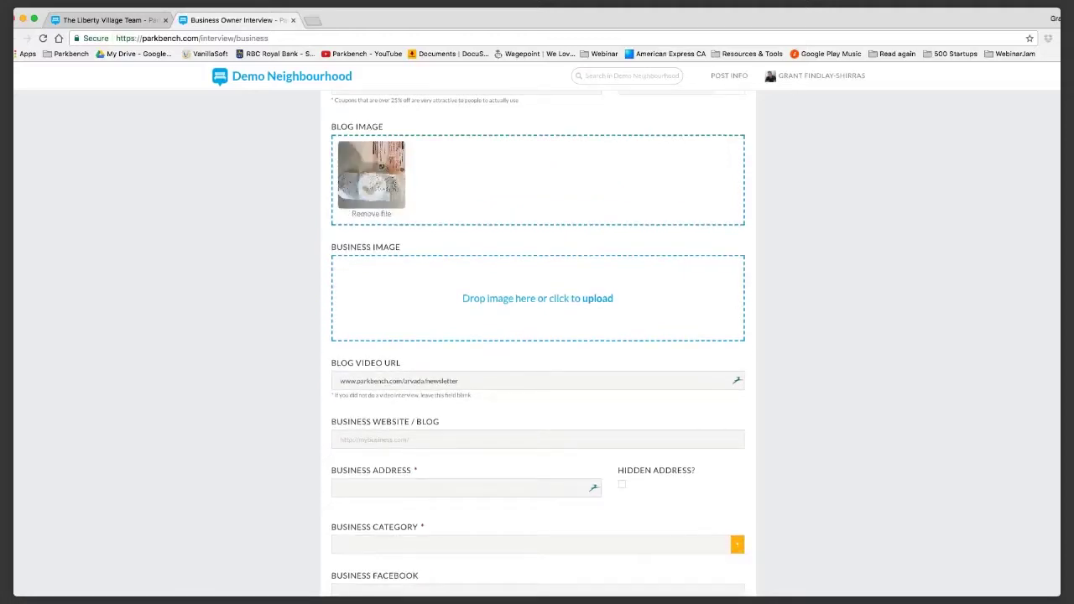
scroll(537, 344, "down", 1)
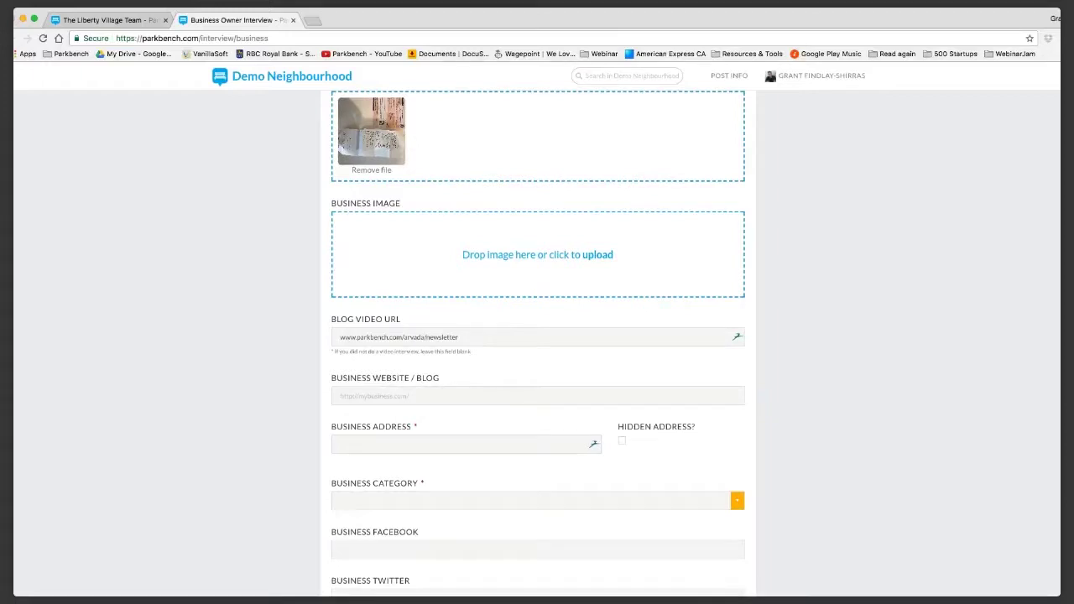
scroll(537, 344, "down", 5)
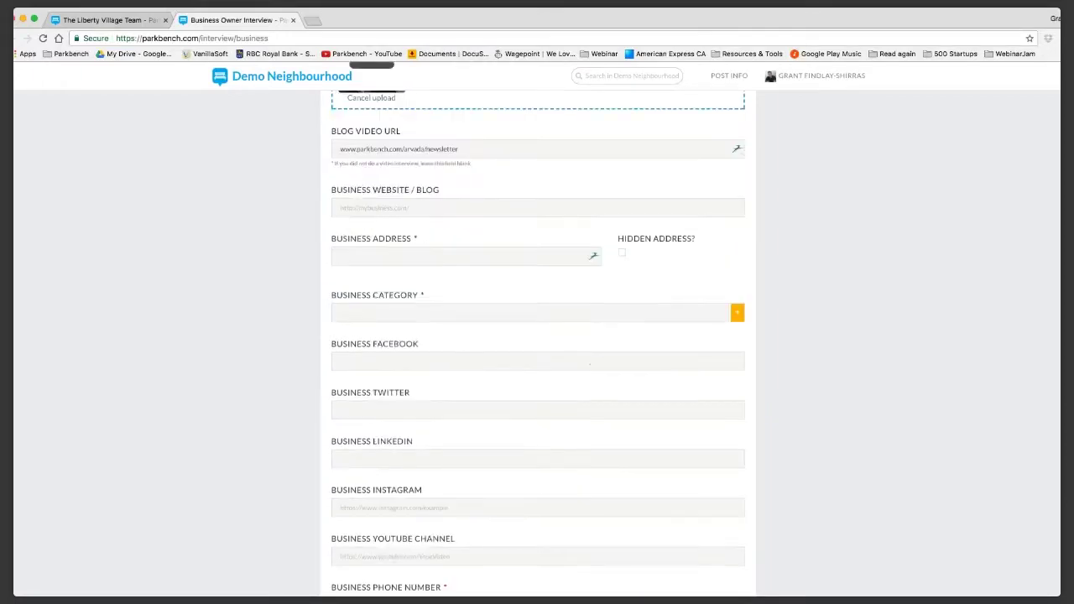
scroll(537, 344, "up", 3)
scroll(537, 344, "down", 4)
left_click(503, 268)
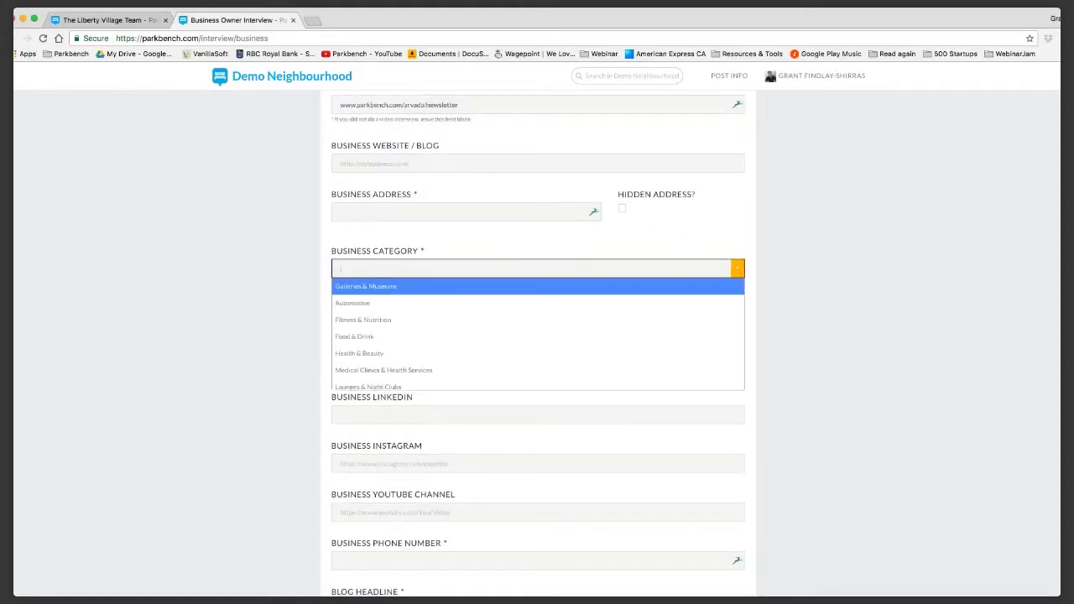
type("busine")
key("Return")
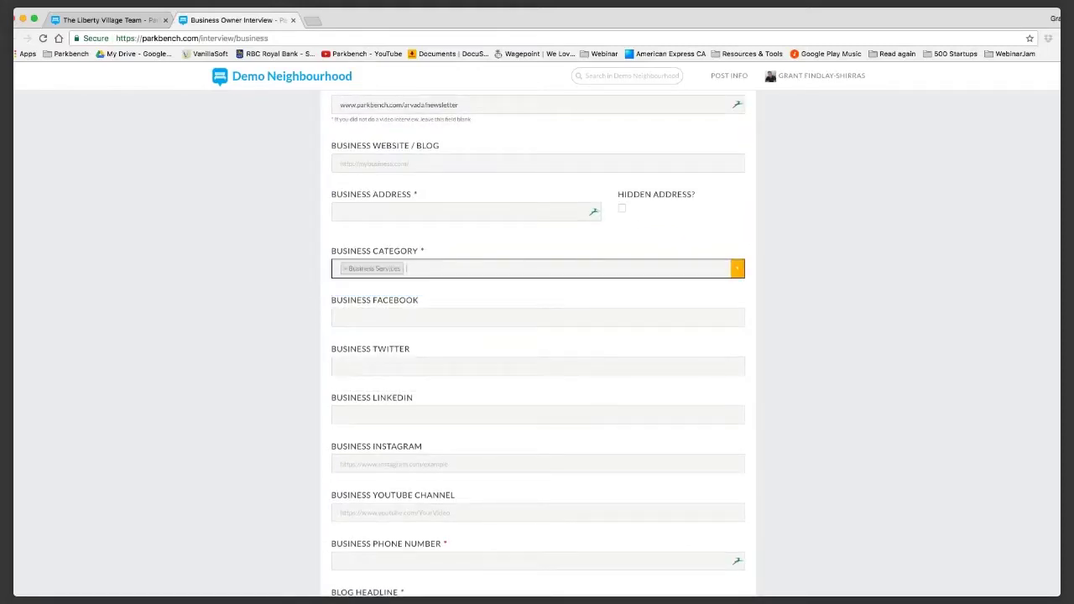
Fill in the business's Toronto street address from the suggested matches.
left_click(466, 212)
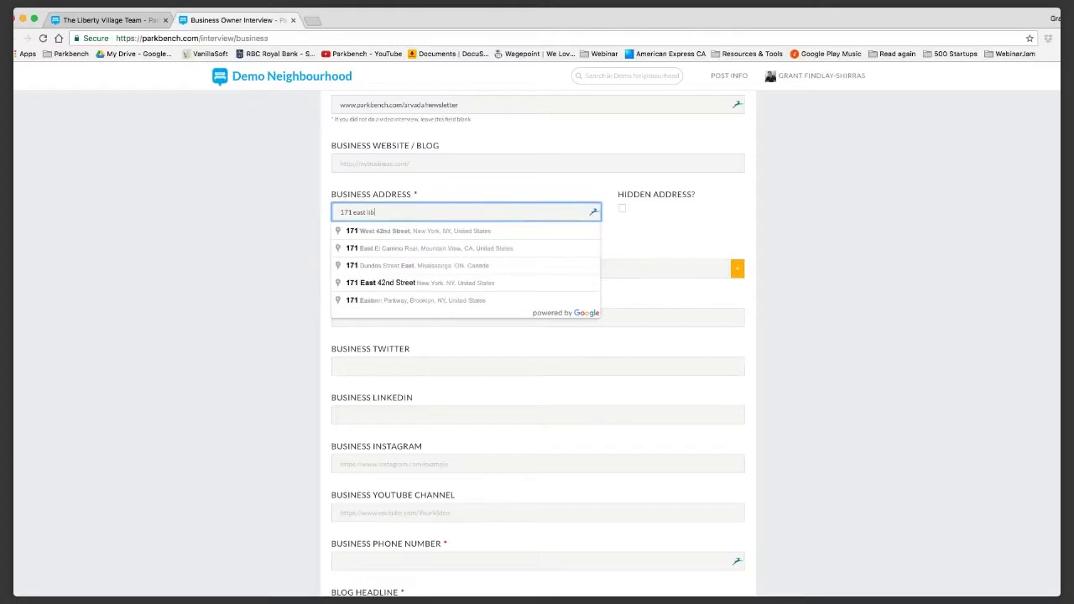
key("Down")
key("Return")
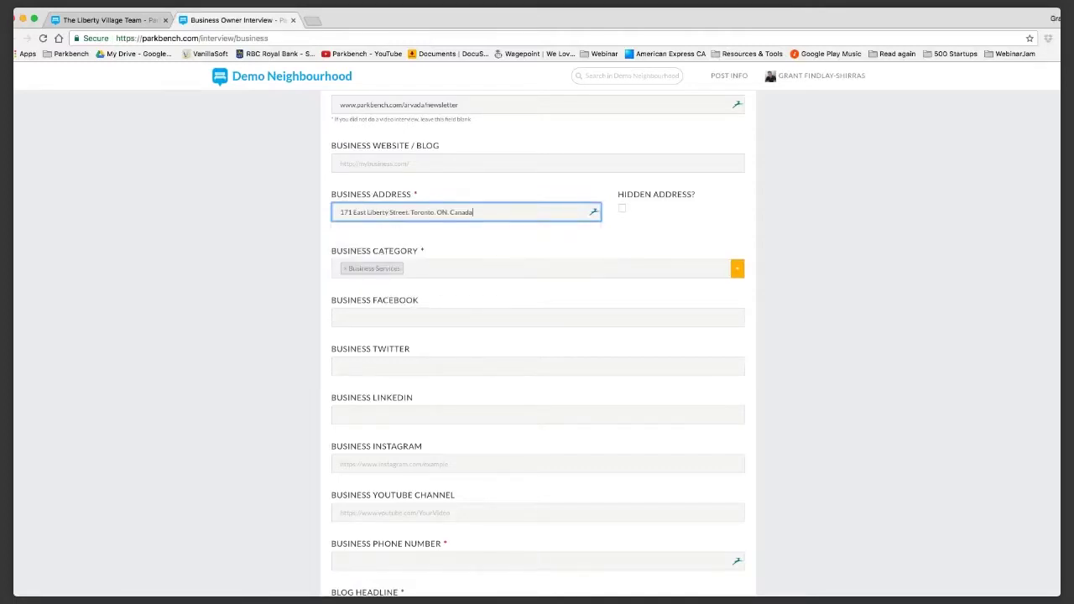
scroll(537, 344, "down", 5)
Add the business phone number and a headline about running better masterminds, then submit the form.
left_click(520, 339)
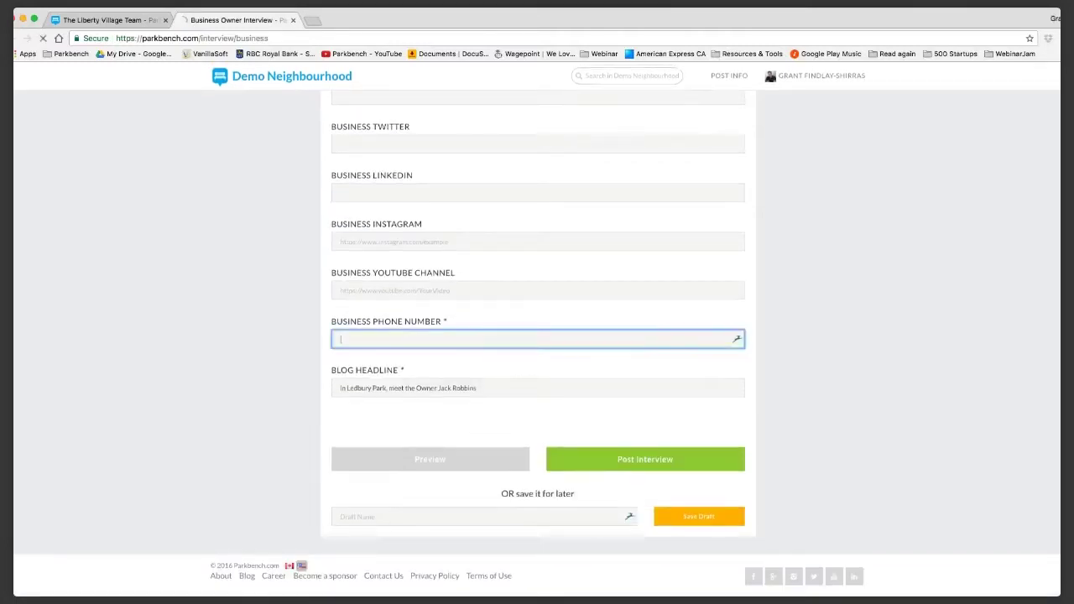
type("647-555-5555")
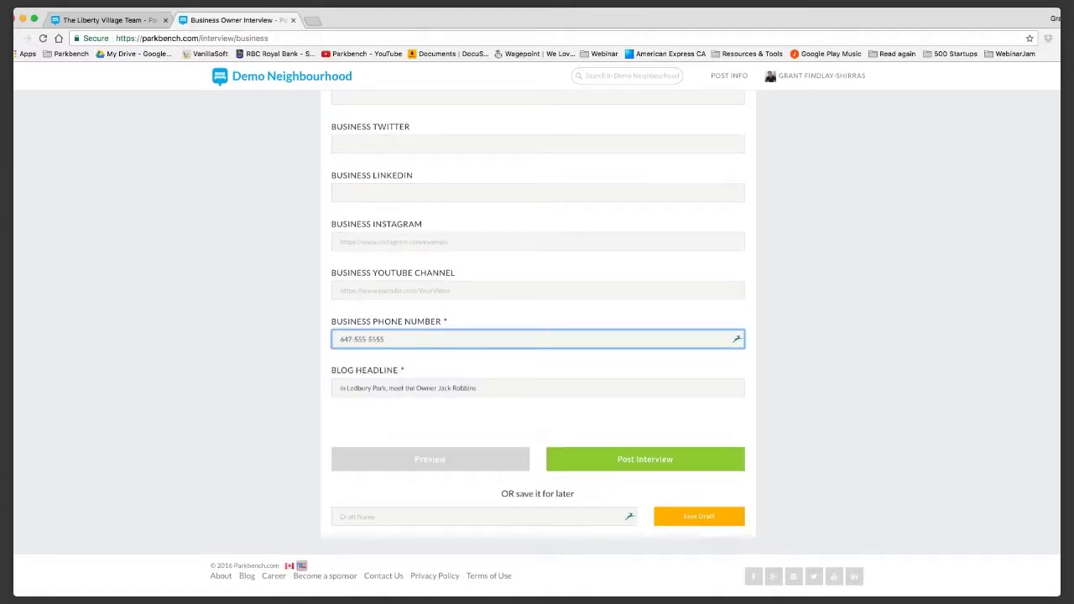
left_click(537, 388)
key("super+a")
type("Meet King Mastermind")
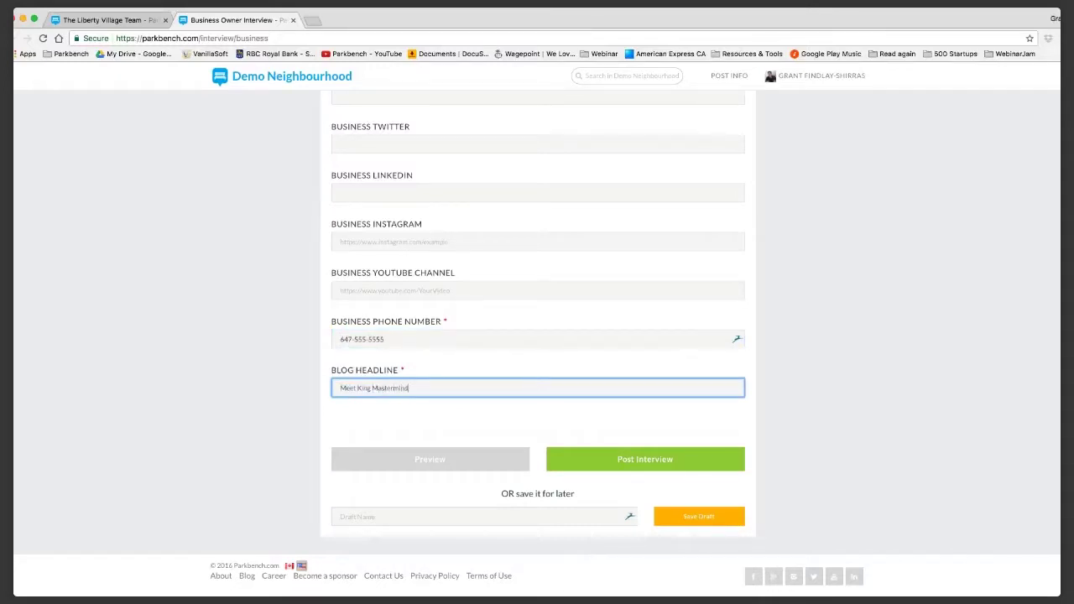
type("! and run better masterminds")
key("Return")
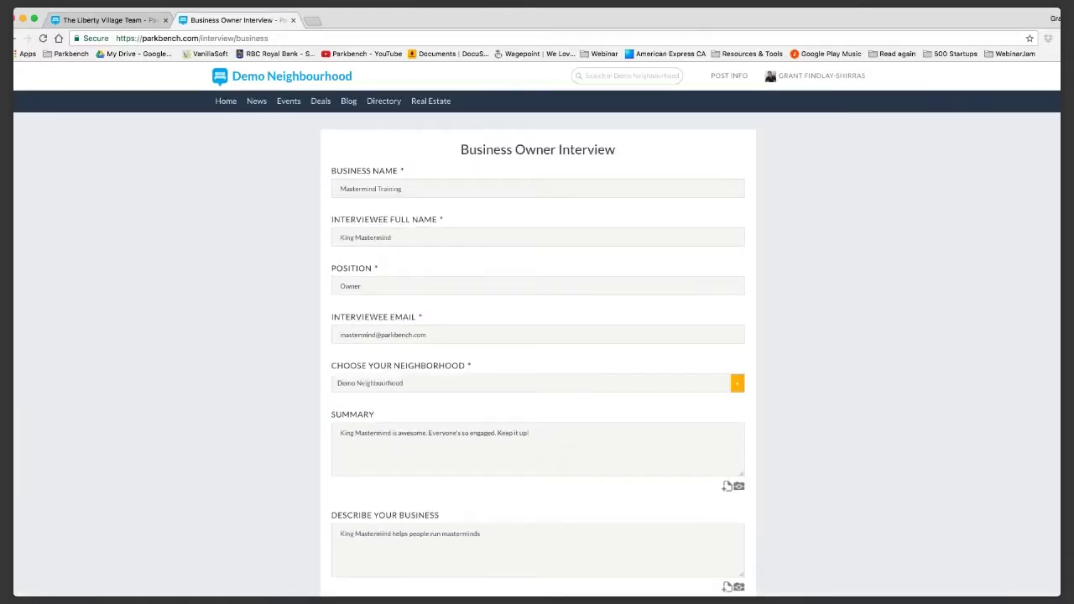
Clear the invalid blog video URL and post the interview.
scroll(537, 344, "down", 10)
scroll(537, 344, "down", 9)
scroll(537, 344, "down", 4)
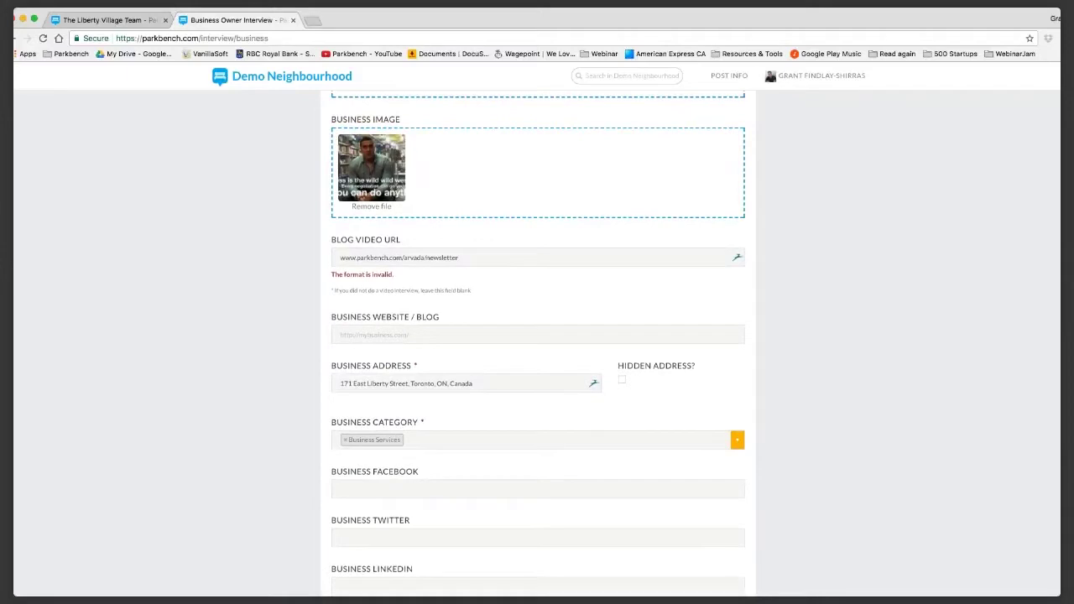
left_click(398, 258)
key("ctrl+a")
key("BackSpace")
scroll(537, 344, "down", 1)
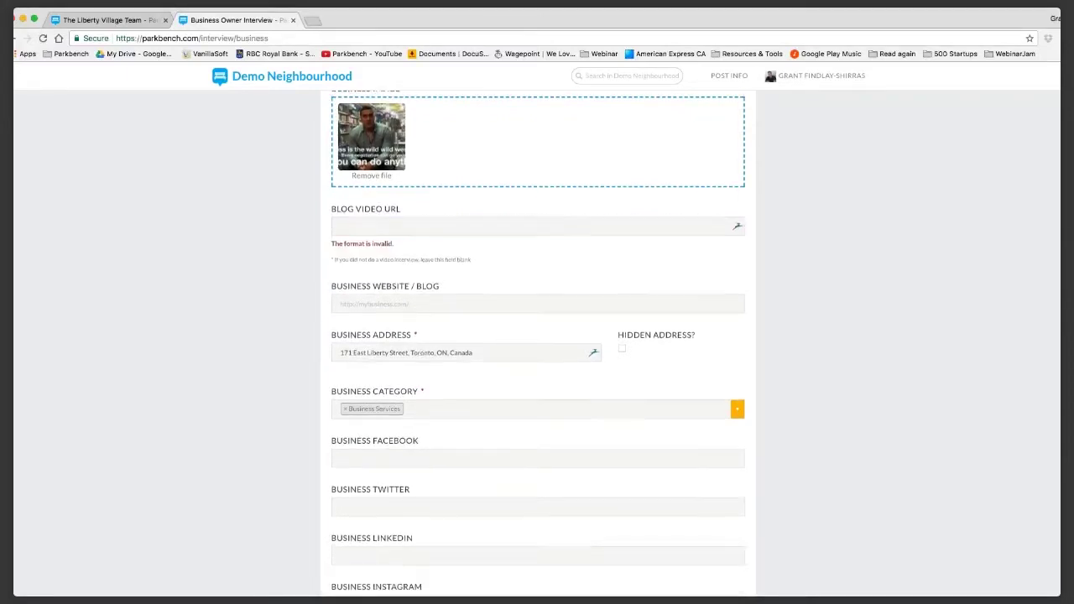
scroll(537, 336, "down", 4)
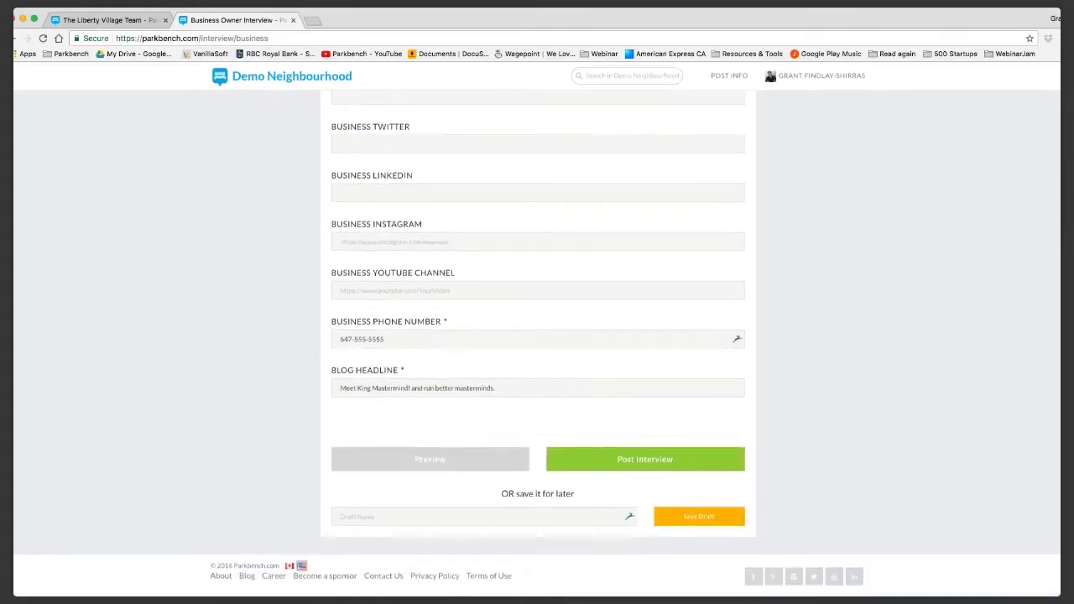
left_click(645, 459)
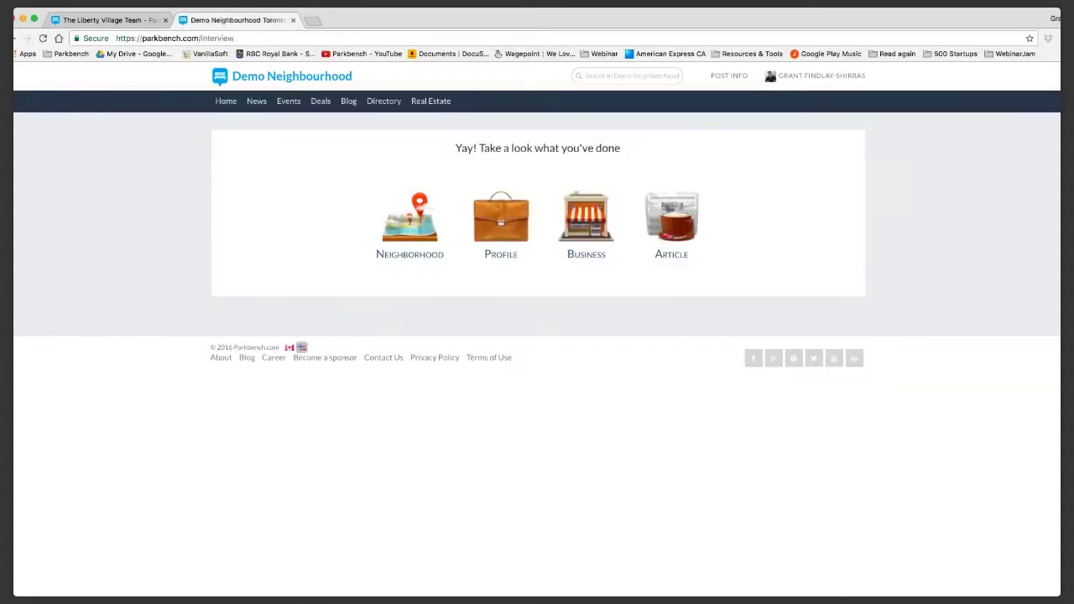
Open the published interview article from the confirmation page and look it over.
left_click(671, 223)
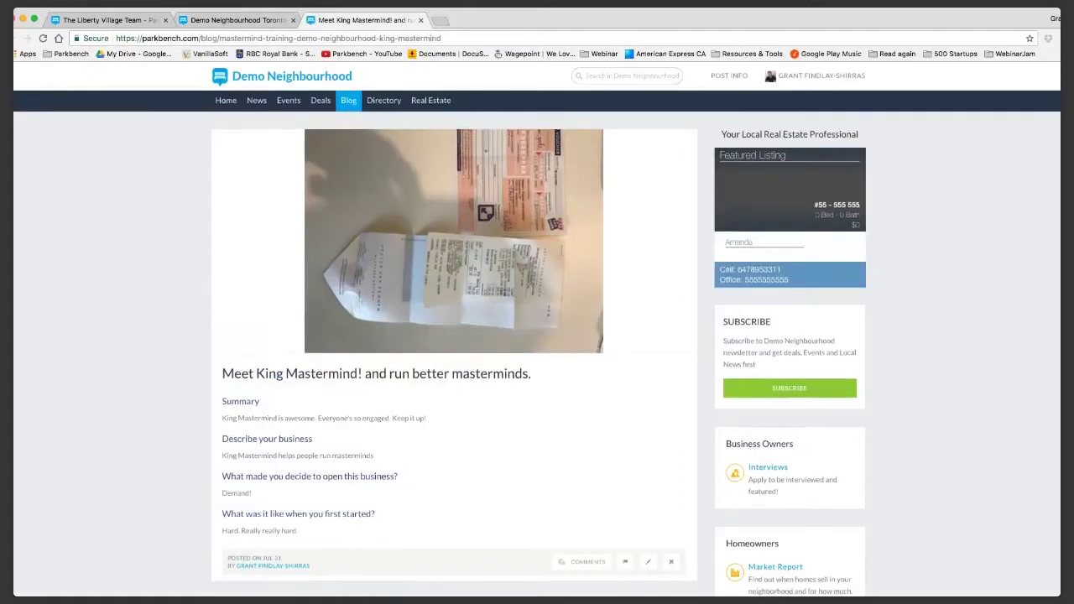
scroll(537, 335, "down", 3)
scroll(537, 336, "up", 2)
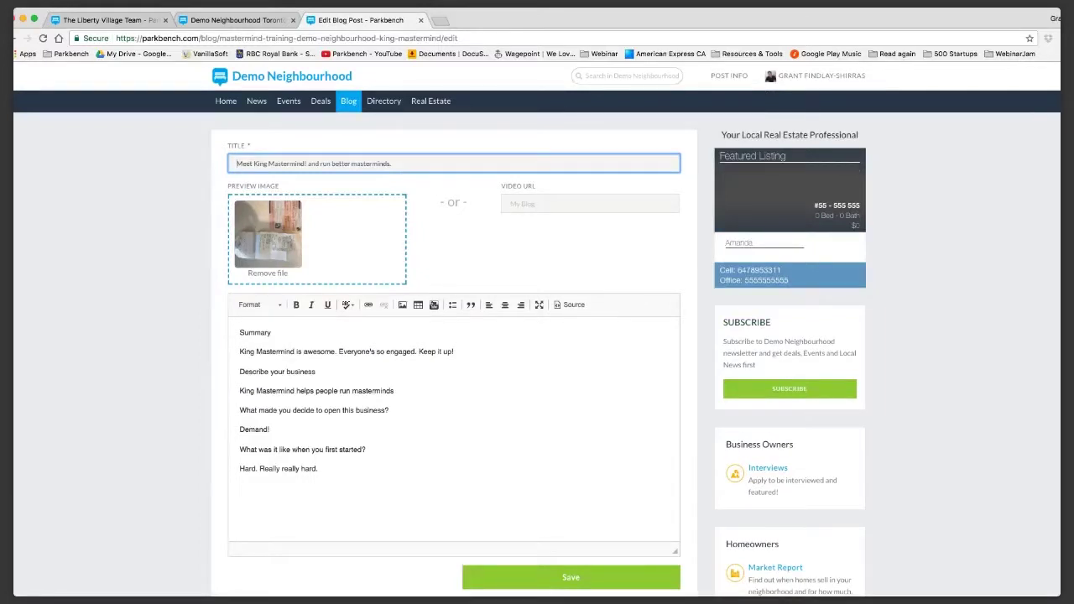
Re-save the 'Meet King Mastermind!' blog post unchanged, scroll through it, and show the account menu.
key("Return")
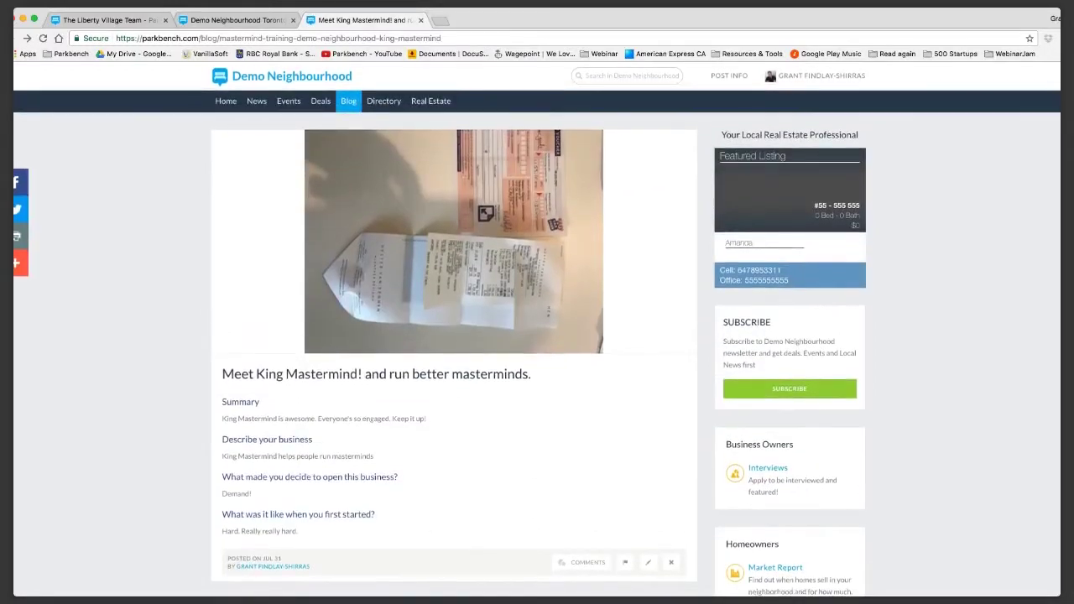
scroll(537, 336, "down", 1)
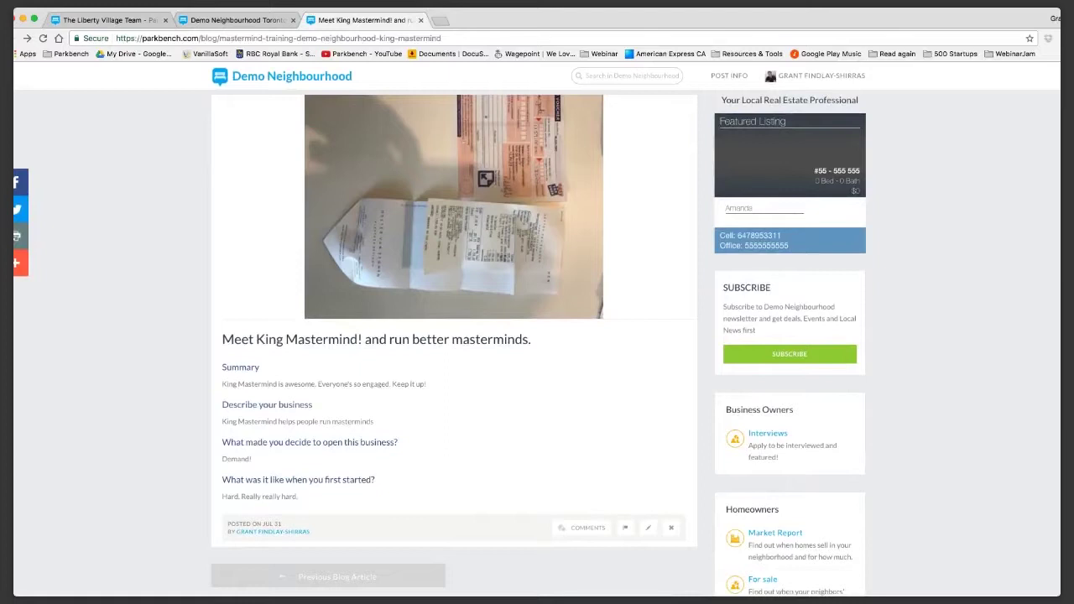
scroll(648, 427, "down", 3)
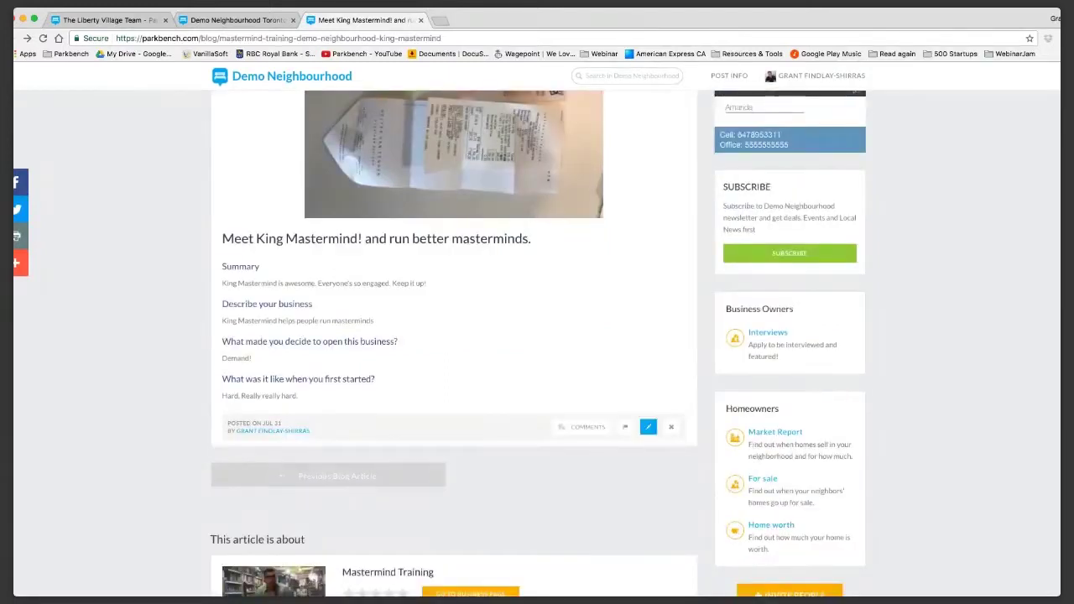
mouse_move(818, 76)
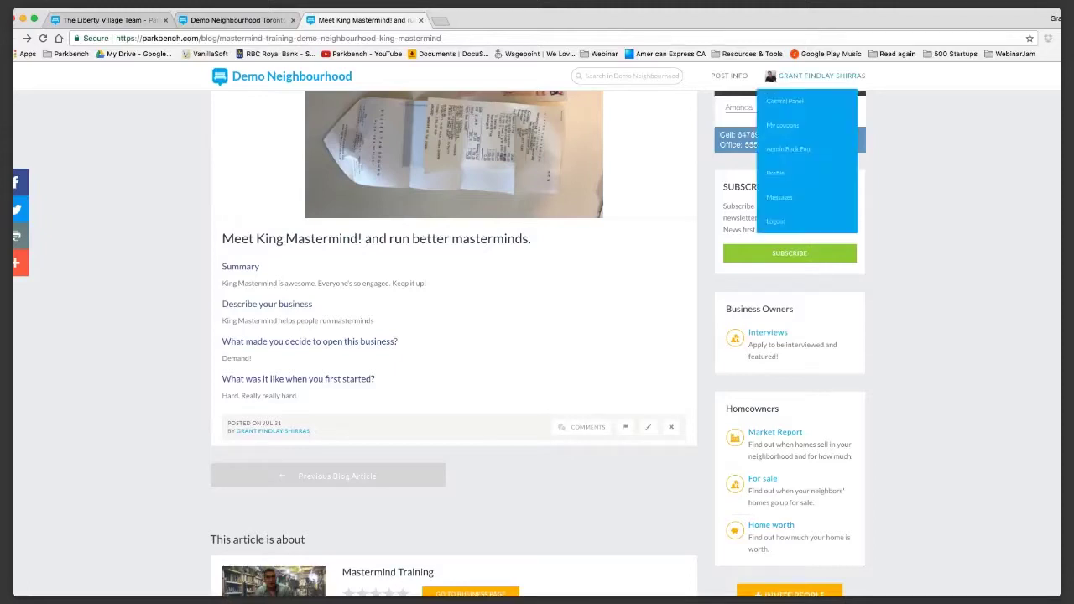
left_click(785, 101)
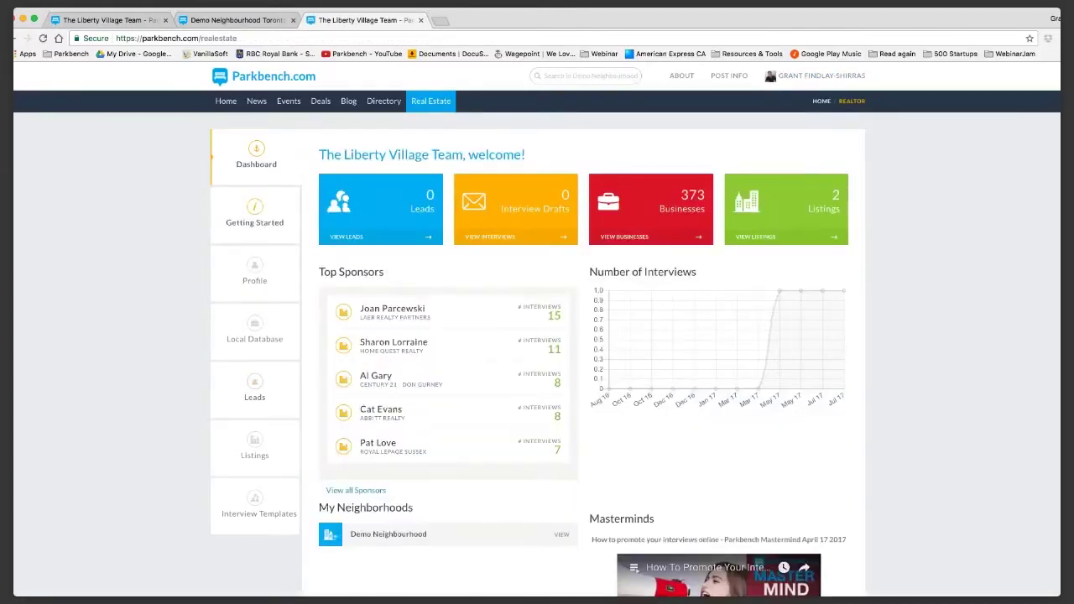
left_click(256, 216)
left_click(259, 506)
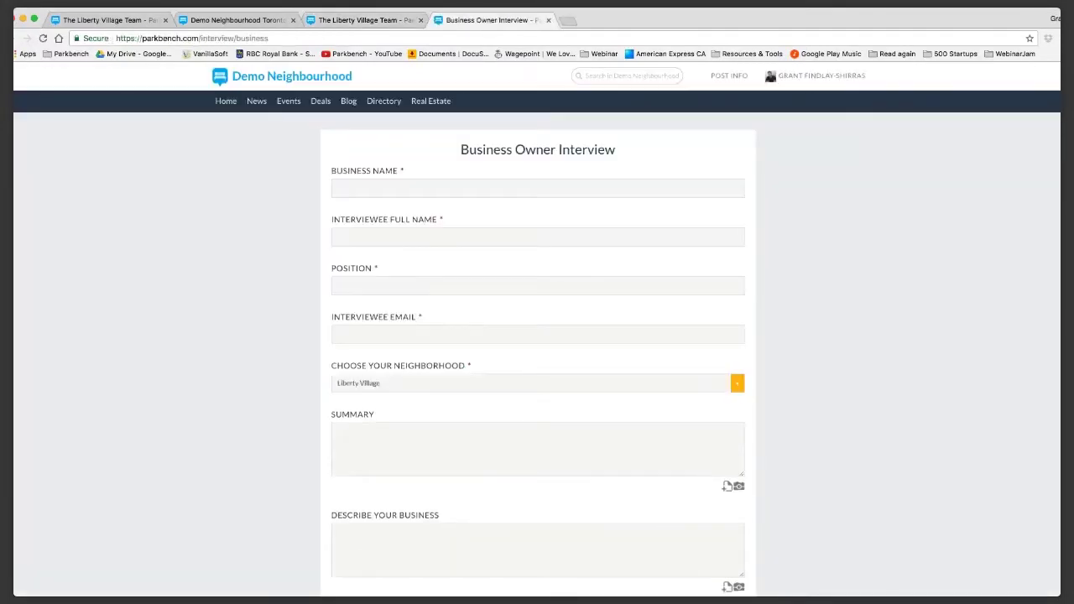
scroll(537, 341, "down", 2)
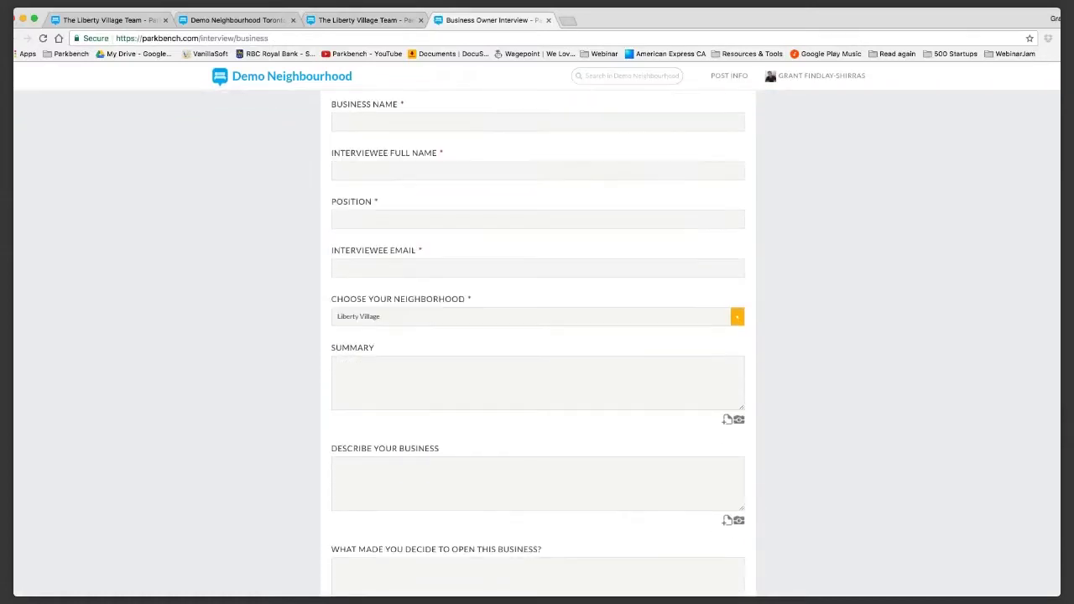
scroll(541, 324, "down", 1)
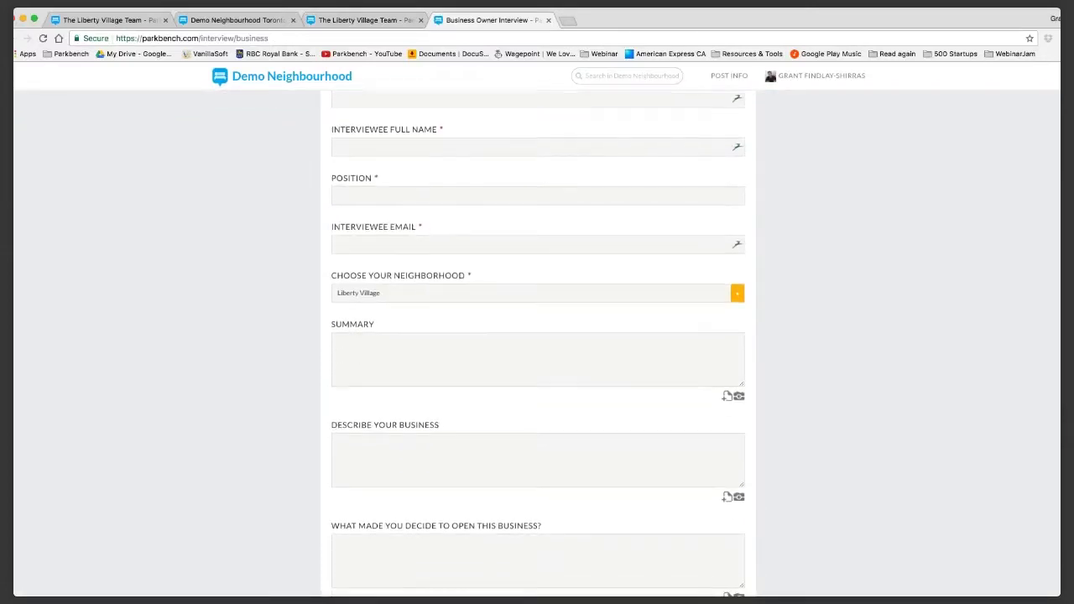
left_click(537, 237)
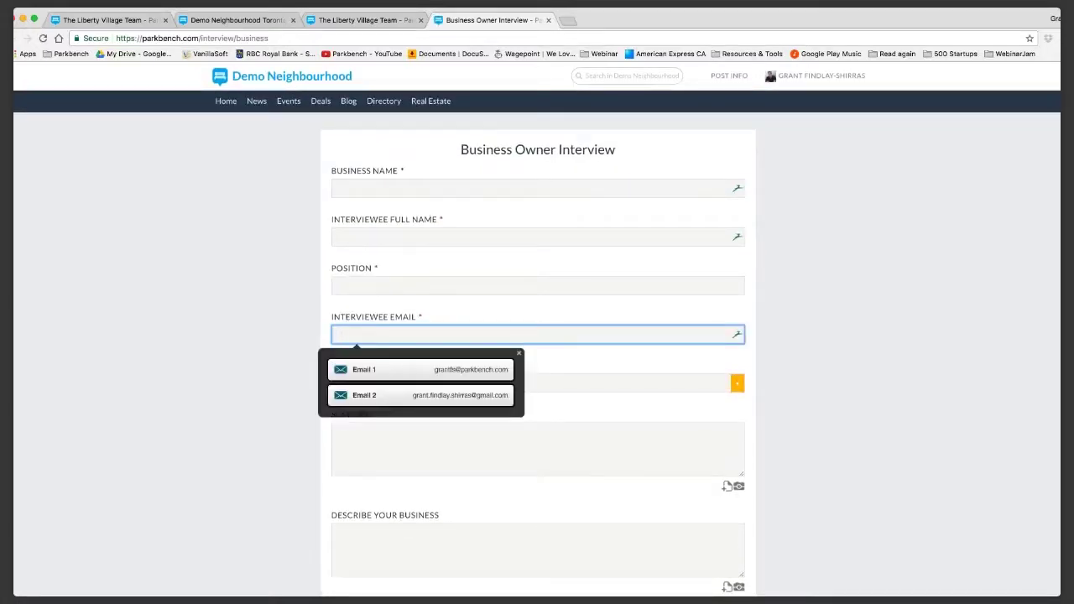
scroll(537, 336, "down", 10)
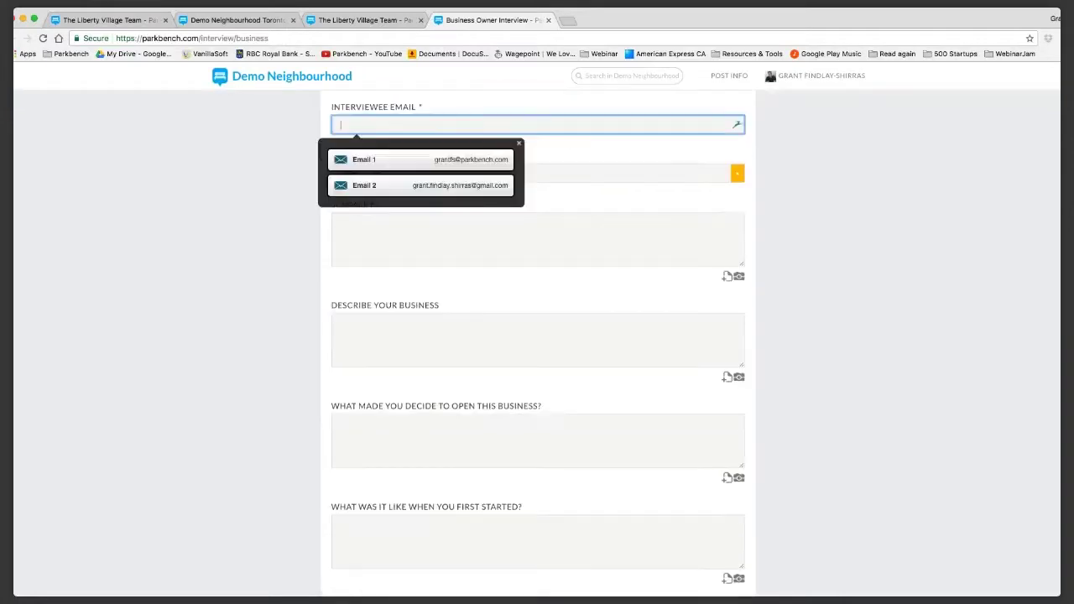
scroll(537, 336, "down", 14)
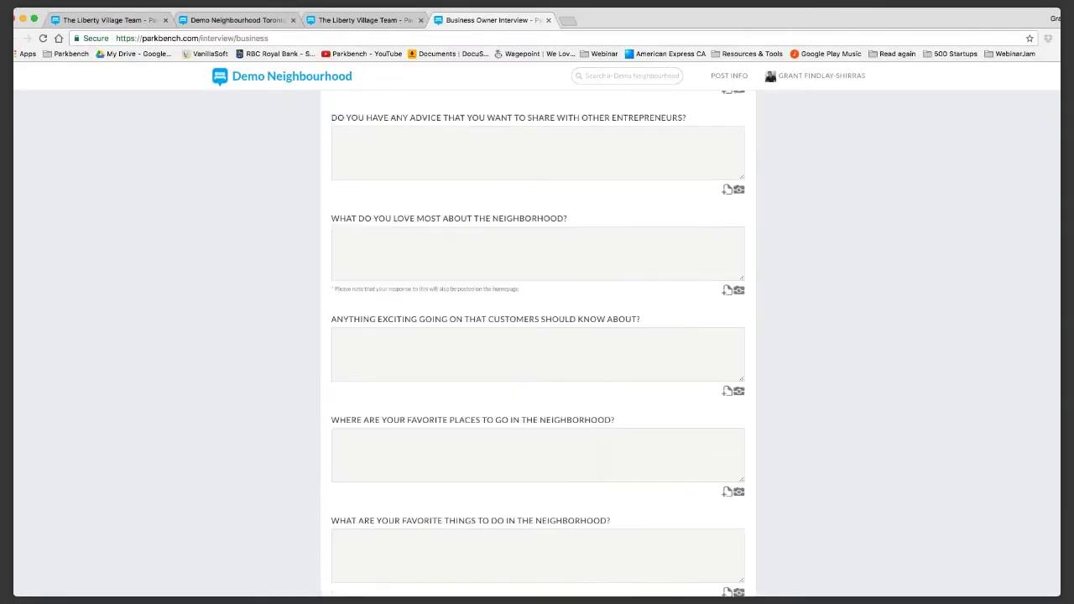
scroll(537, 336, "down", 2)
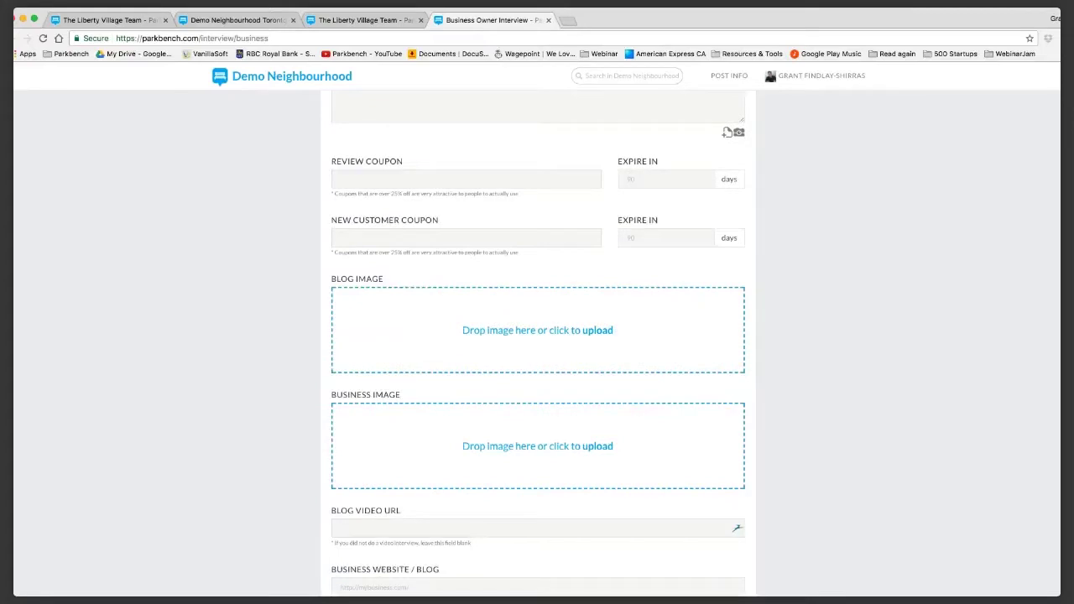
scroll(537, 336, "down", 2)
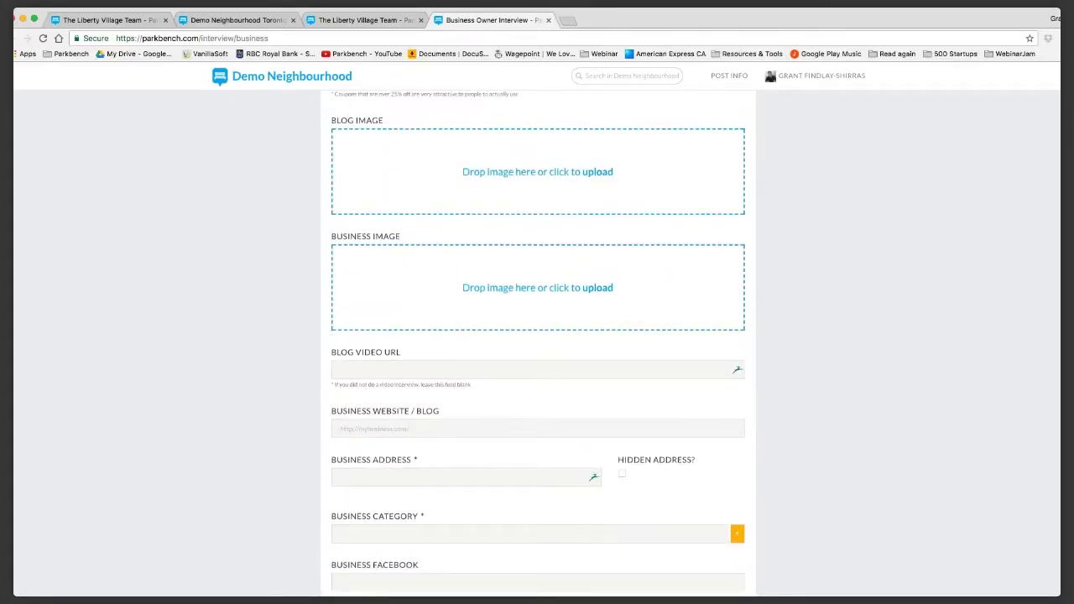
scroll(537, 336, "down", 3)
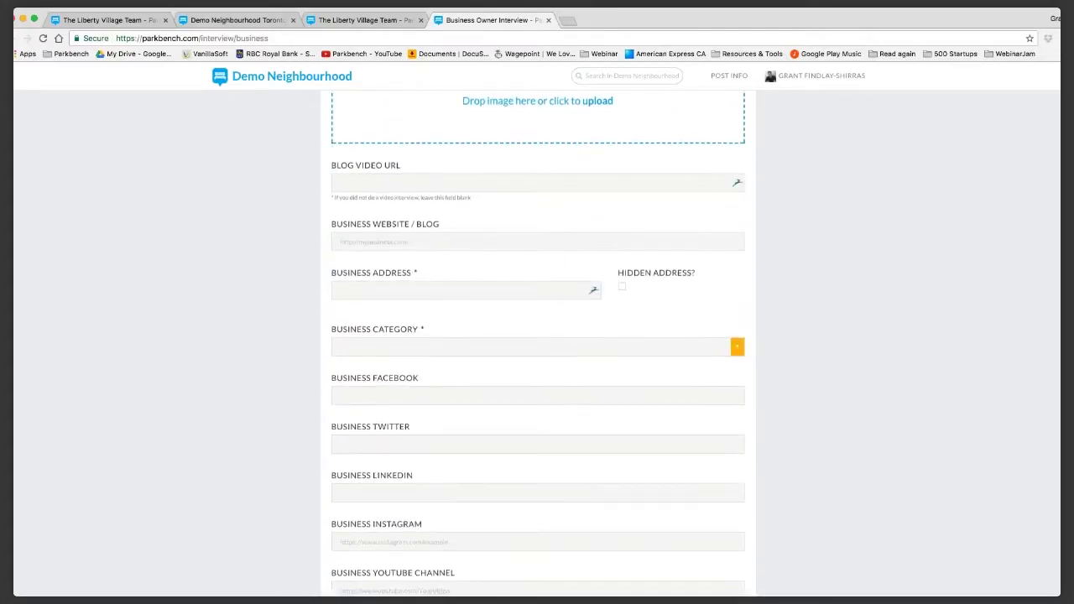
scroll(537, 335, "down", 2)
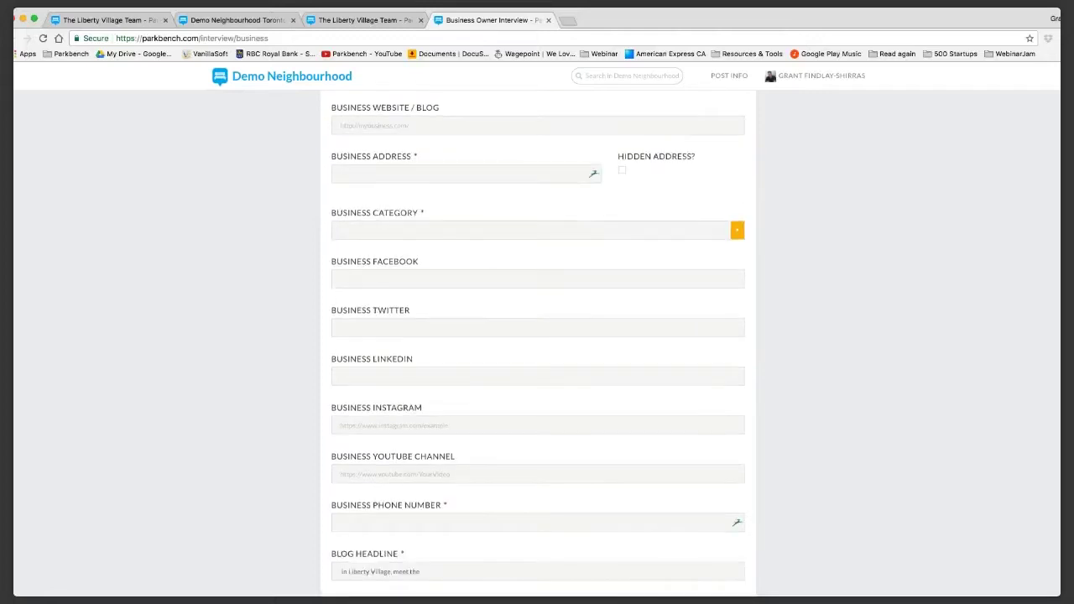
scroll(537, 336, "down", 1)
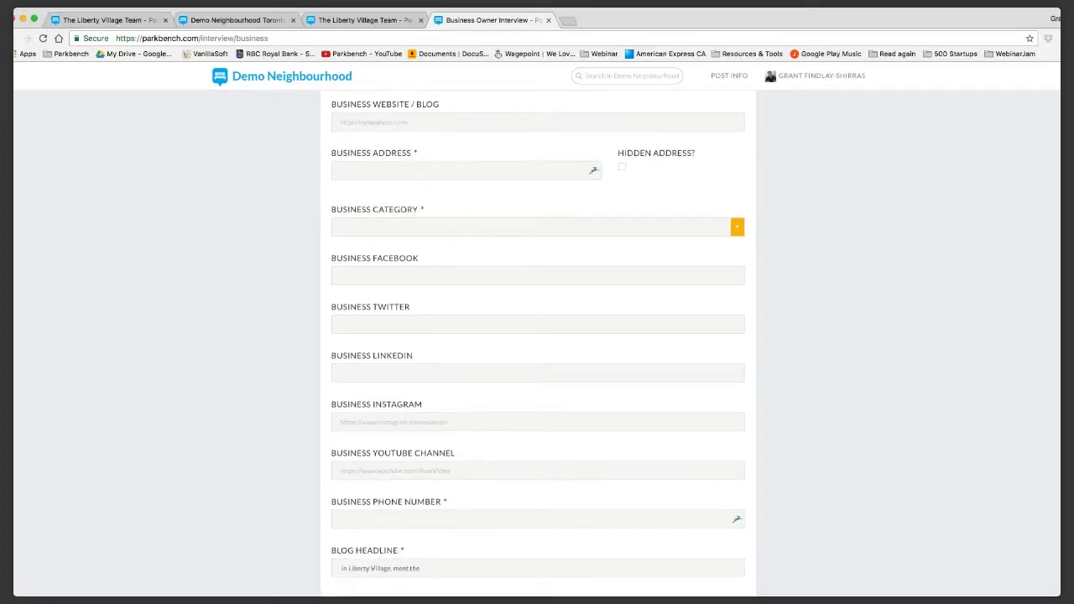
scroll(537, 344, "down", 3)
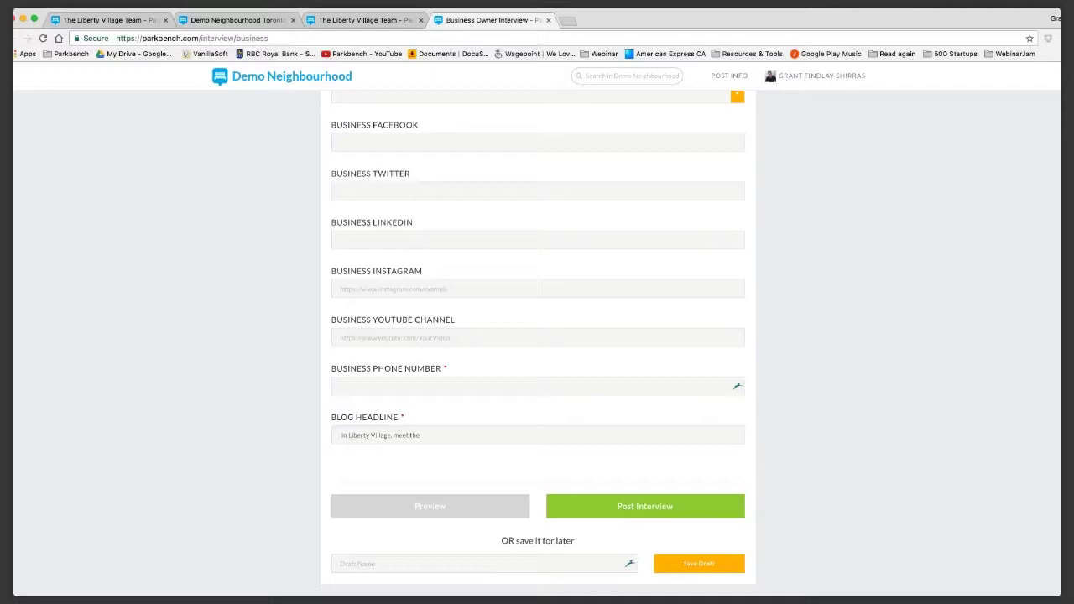
scroll(539, 344, "up", 1)
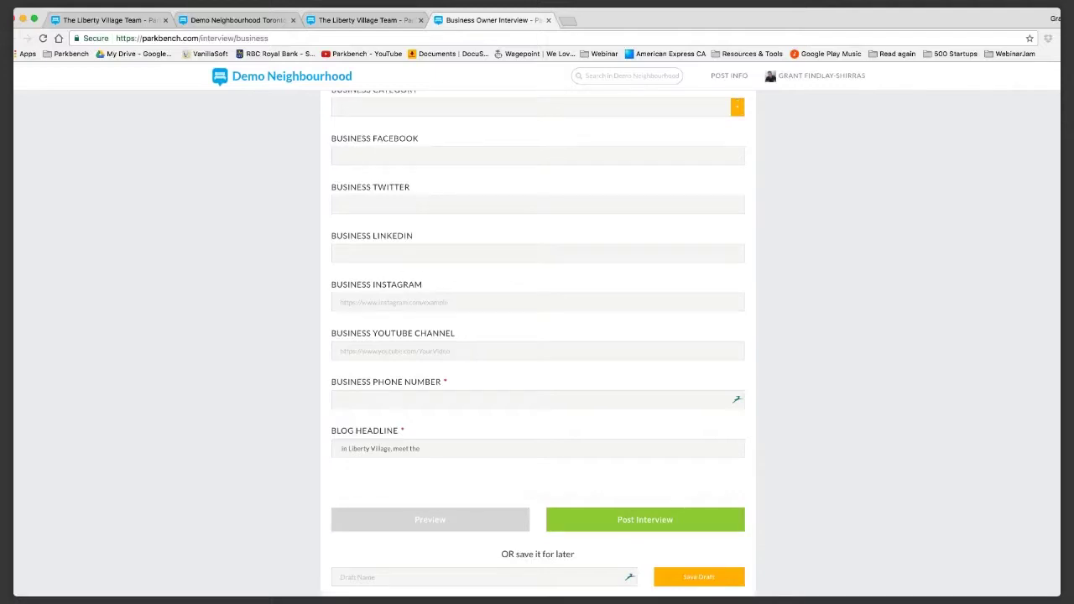
scroll(538, 343, "up", 5)
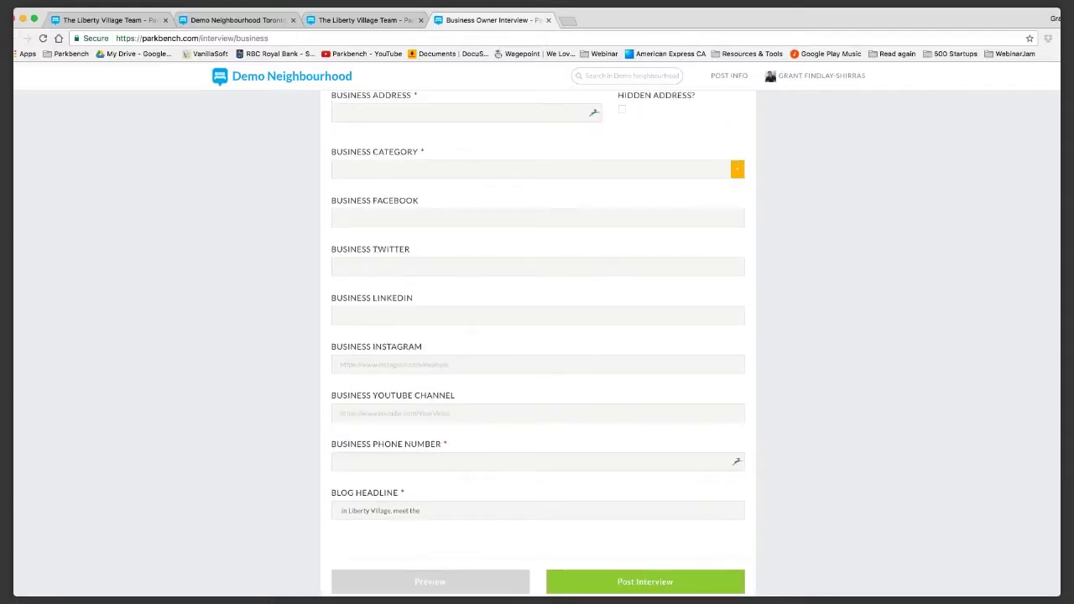
scroll(538, 342, "up", 10)
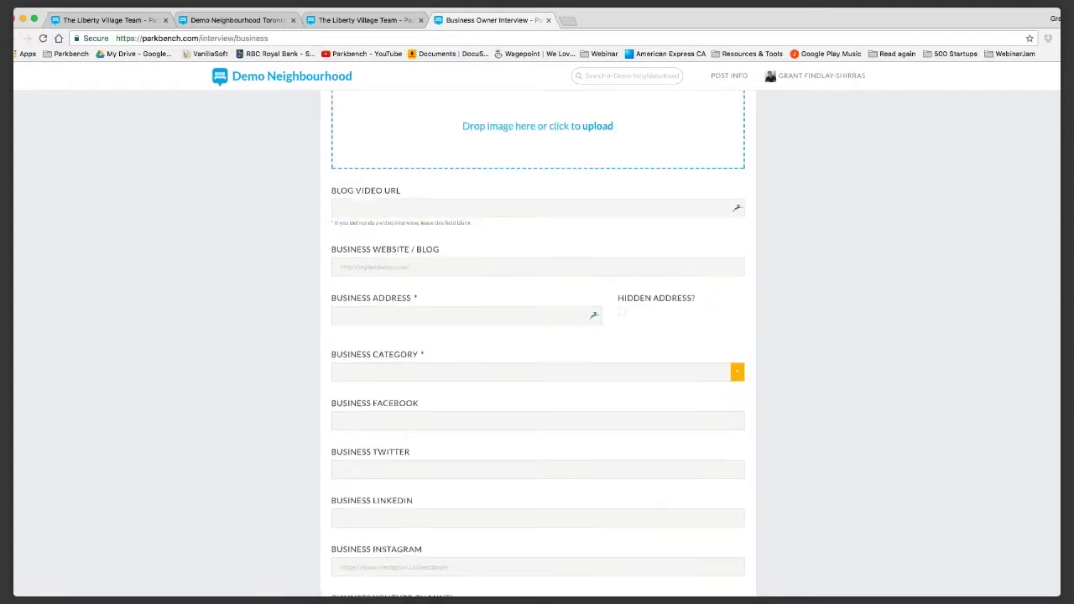
scroll(538, 342, "up", 1)
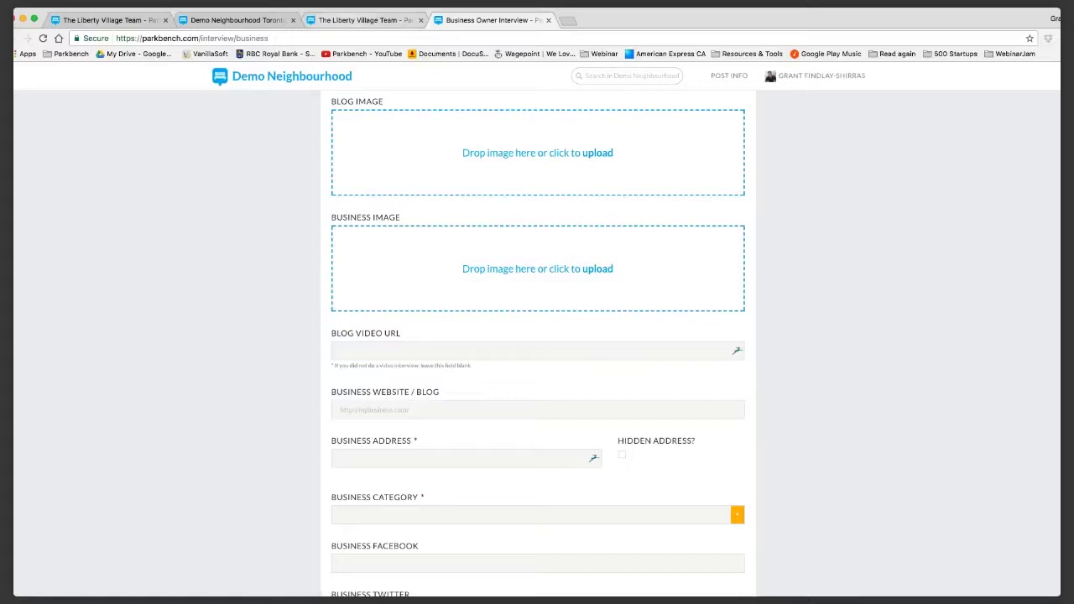
Start a blank Demo Neighbourhood blog post via POST INFO > Add a Blog, then return to the interview form.
left_click(365, 19)
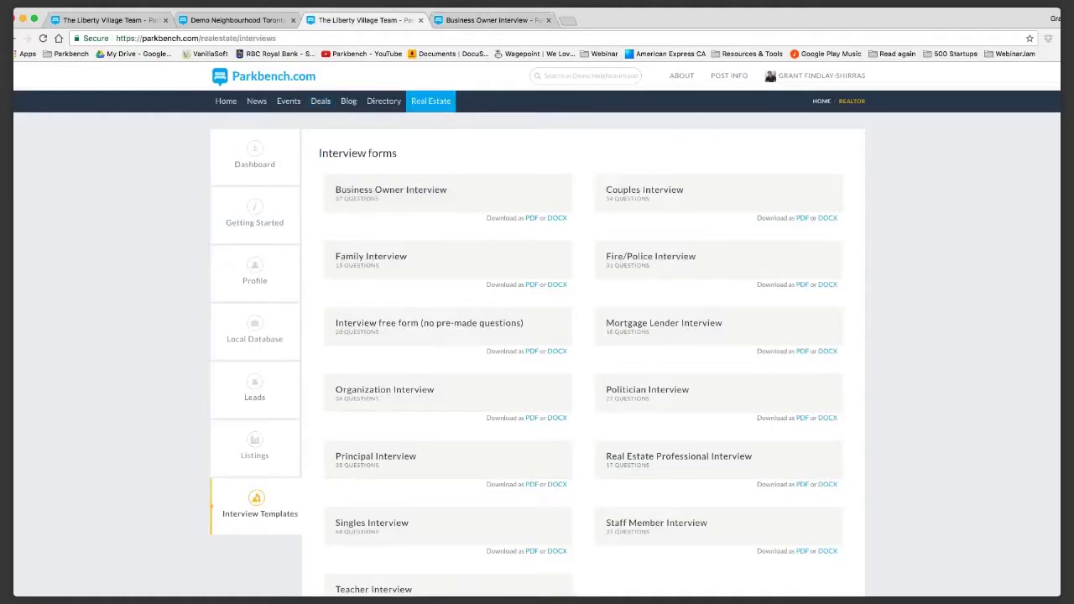
mouse_move(729, 76)
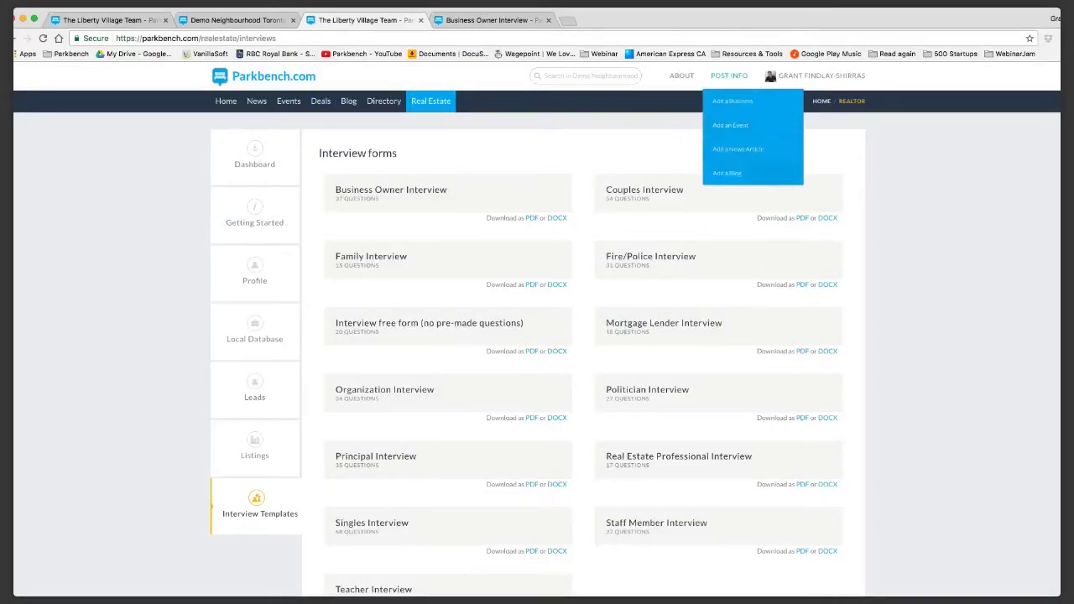
left_click(727, 173)
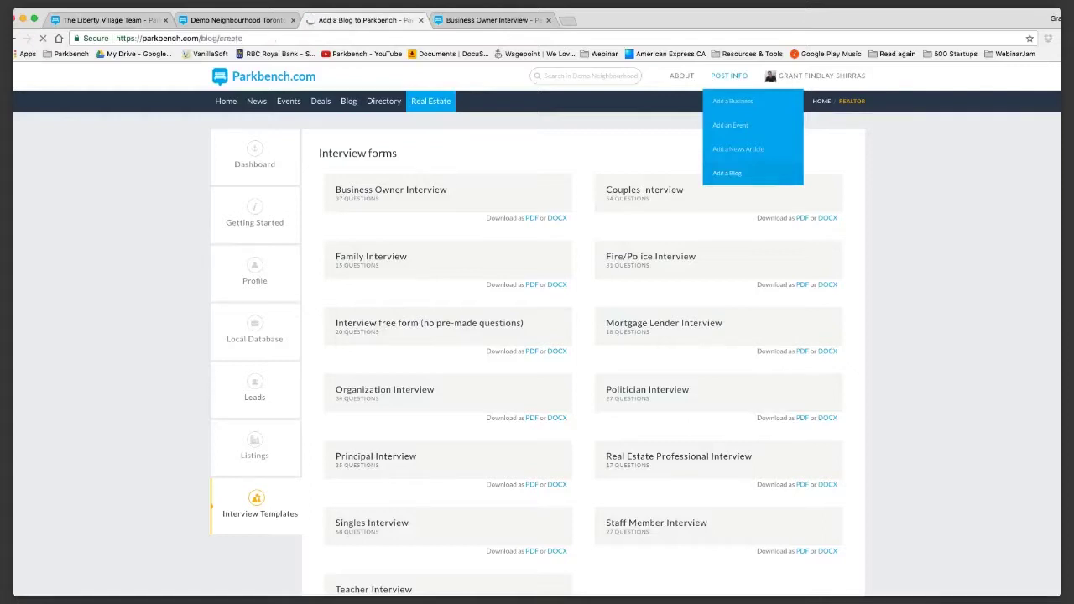
left_click(240, 329)
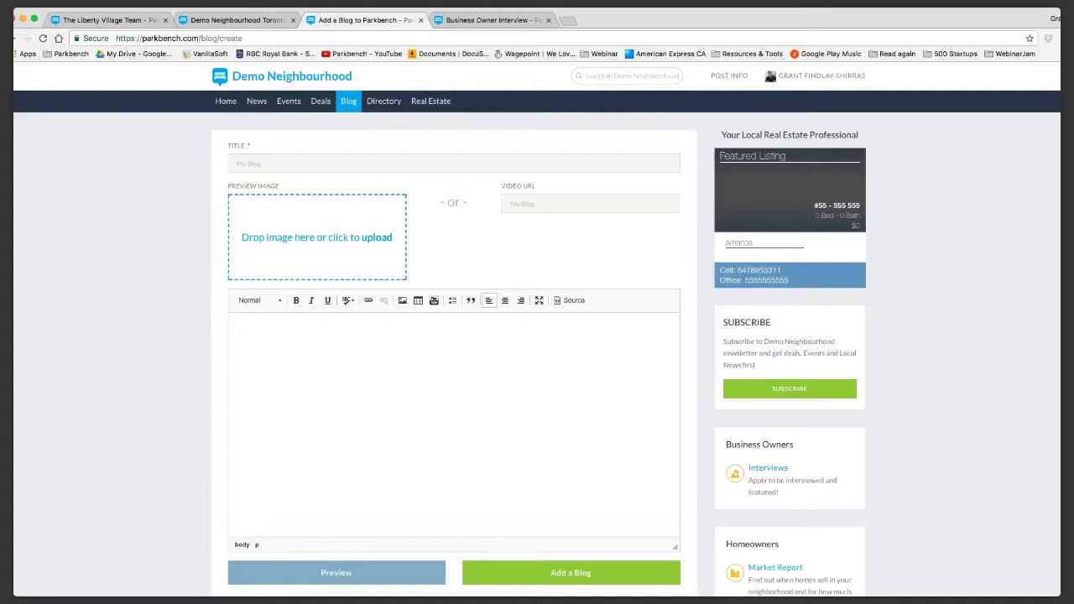
key("ctrl+Tab")
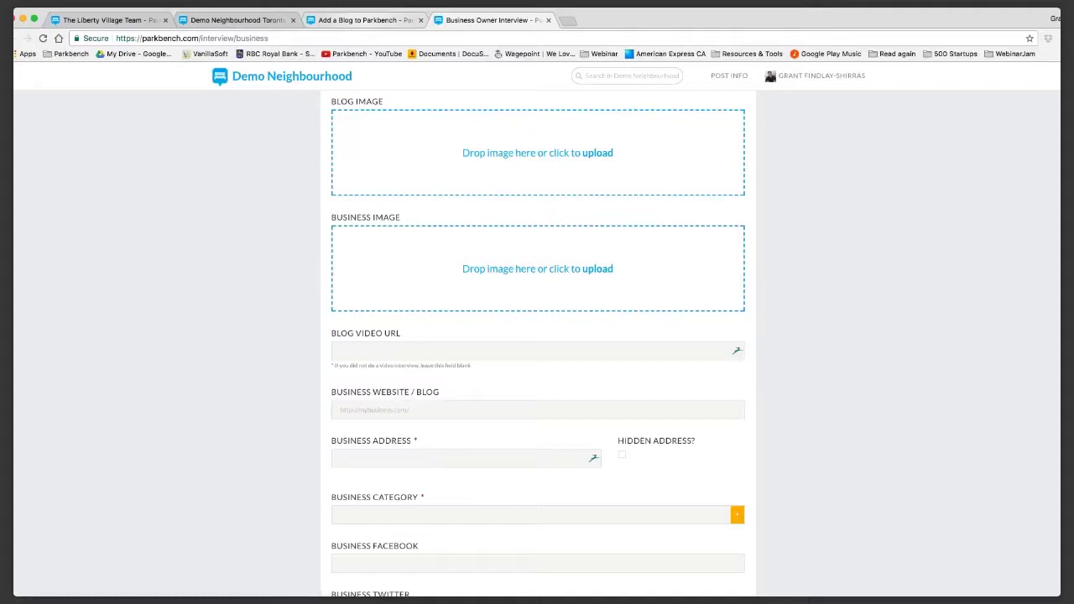
Load parkbench.com/directory/theroastery, The Roastery Coffee's listing, in the interview form's tab.
key("ctrl+shift+Tab")
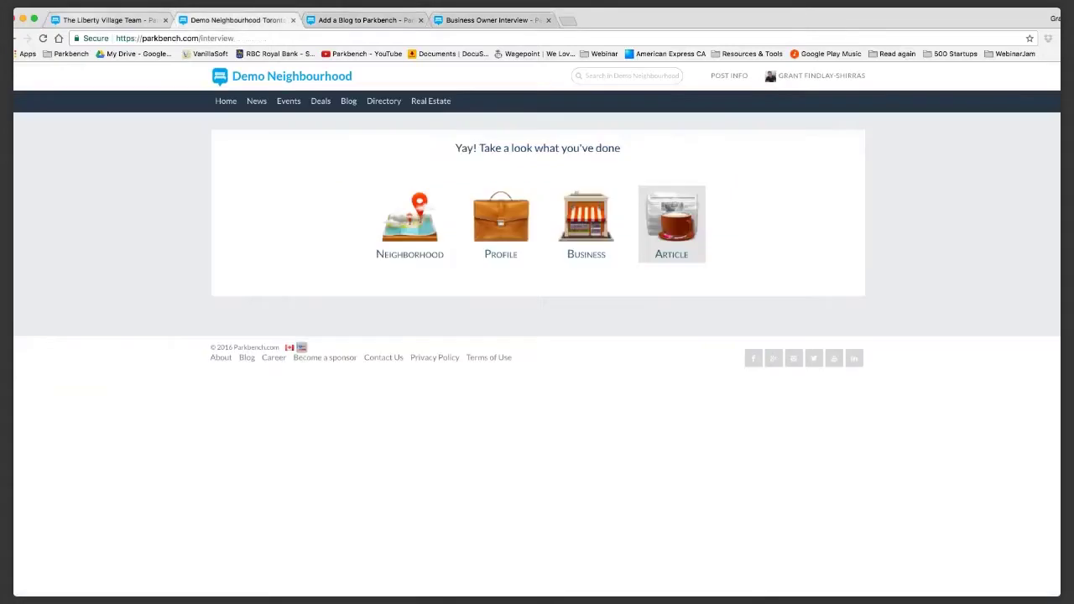
key("ctrl+shift+Tab")
key("ctrl+Tab")
key("ctrl+Tab")
key("ctrl+Tab")
key("super+l")
type("park/bench.com/d")
key("Return")
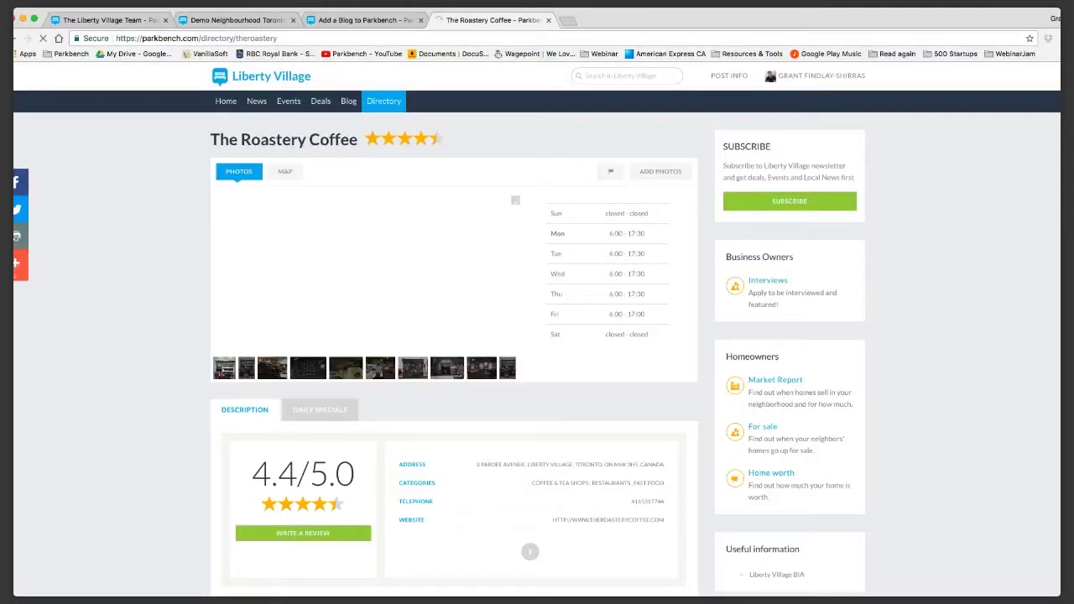
Browse The Roastery Coffee's details, coupons and reviews, then return to the Add a Blog tab.
scroll(537, 336, "down", 2)
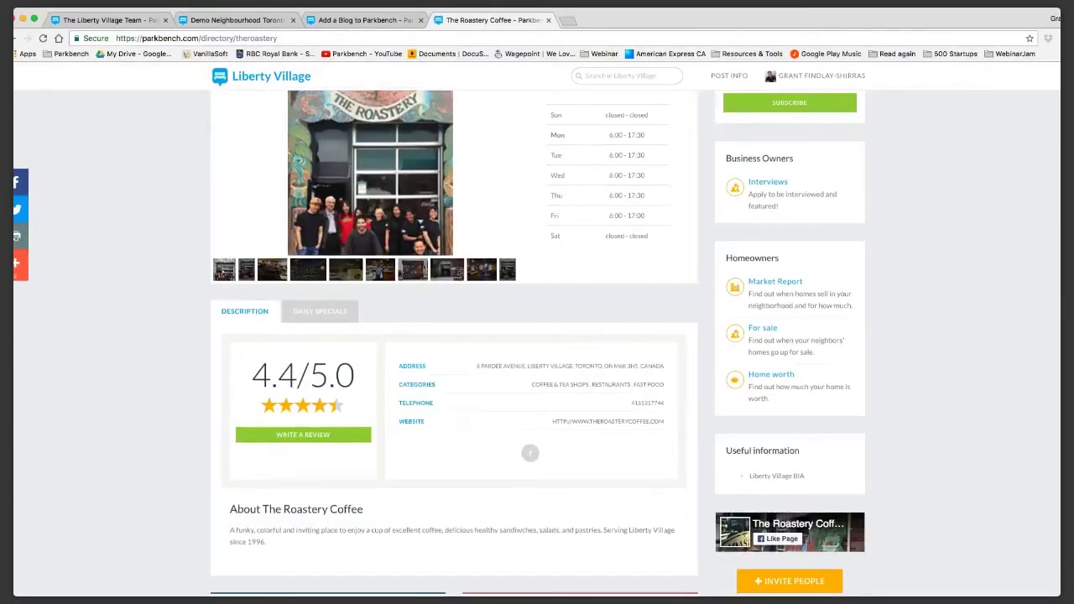
scroll(537, 335, "down", 1)
scroll(537, 335, "down", 10)
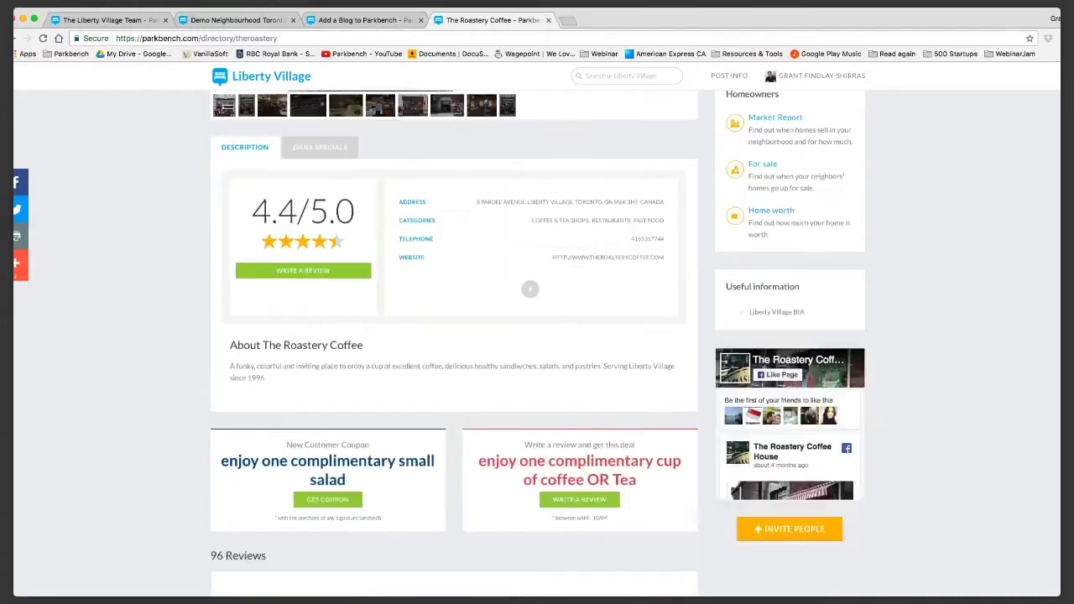
scroll(453, 344, "down", 10)
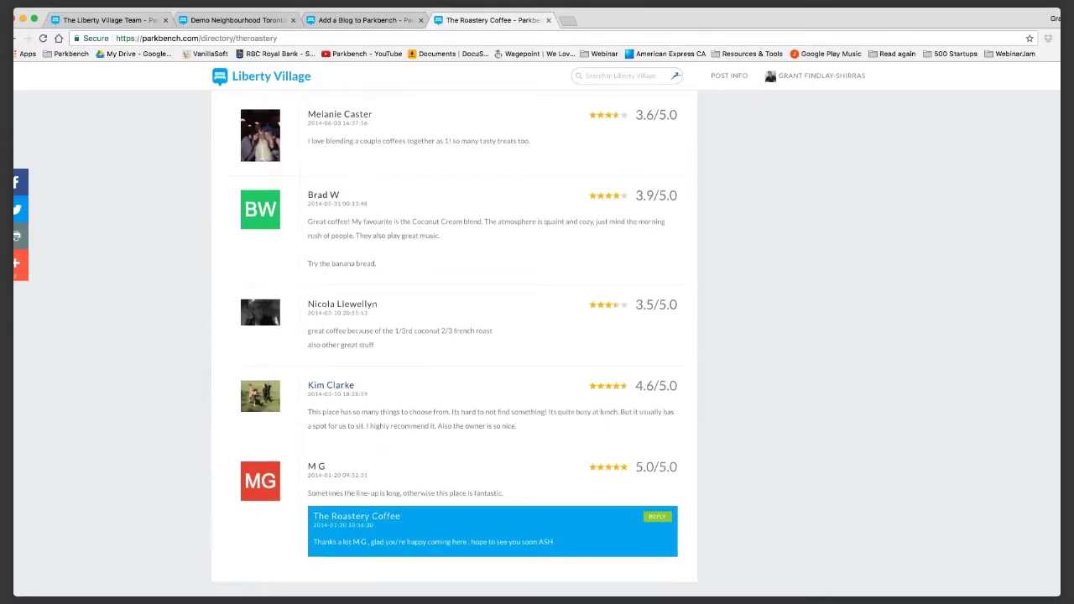
key("ctrl+shift+Tab")
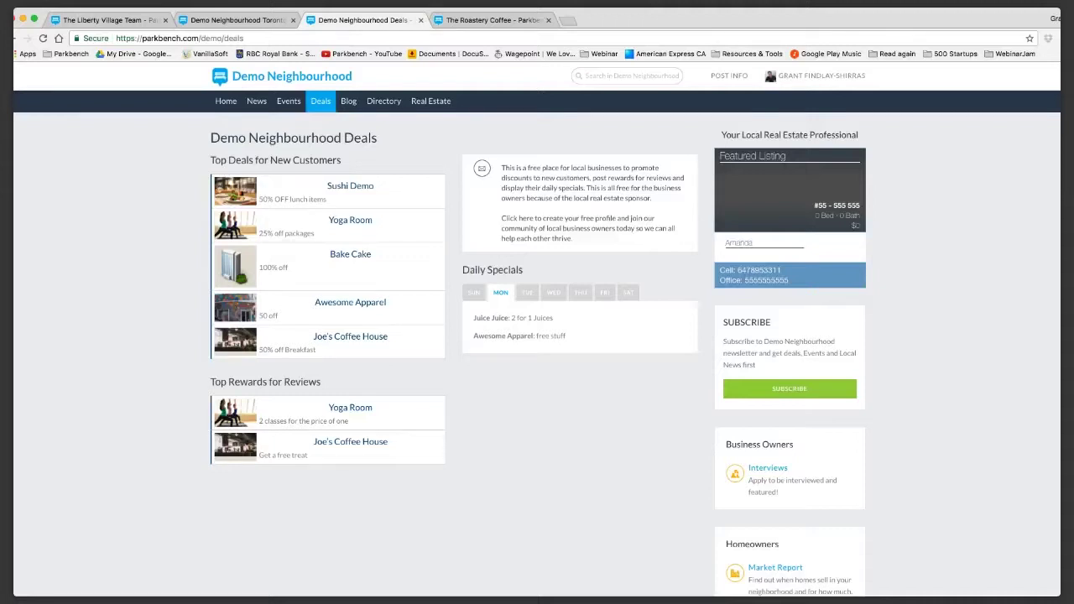
Go to the Demo Neighbourhood home page from the navigation bar.
left_click(226, 101)
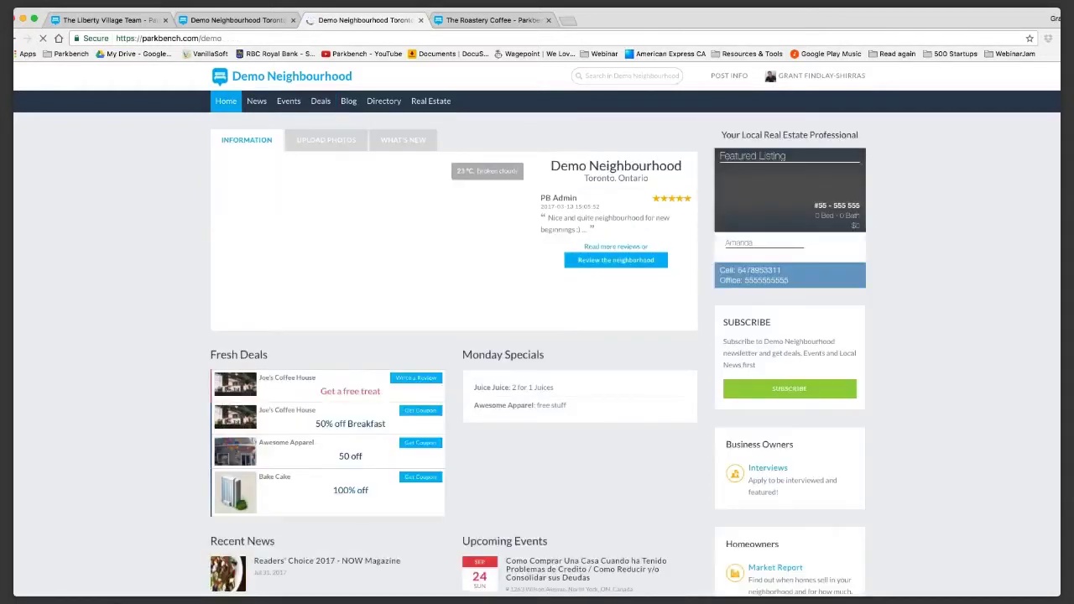
Scroll down and back up over the Demo Neighbourhood home page.
scroll(537, 343, "down", 1)
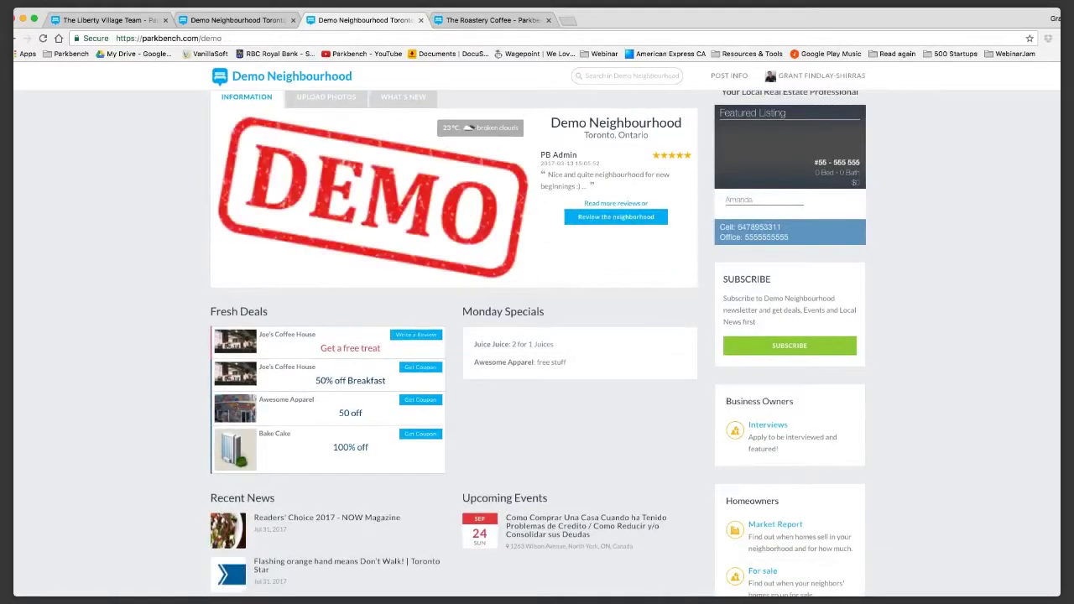
scroll(537, 343, "up", 1)
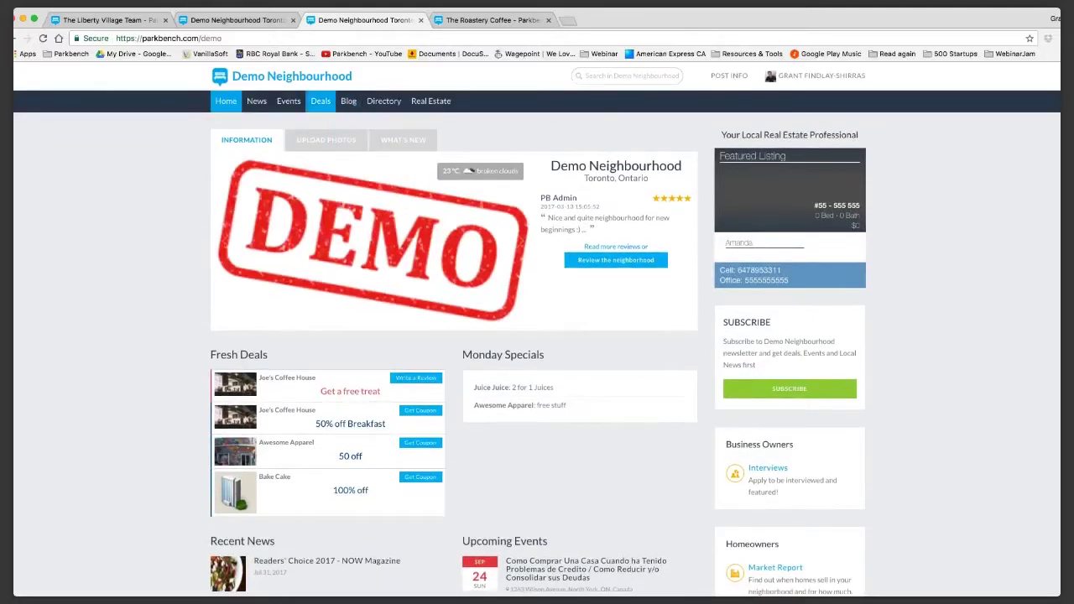
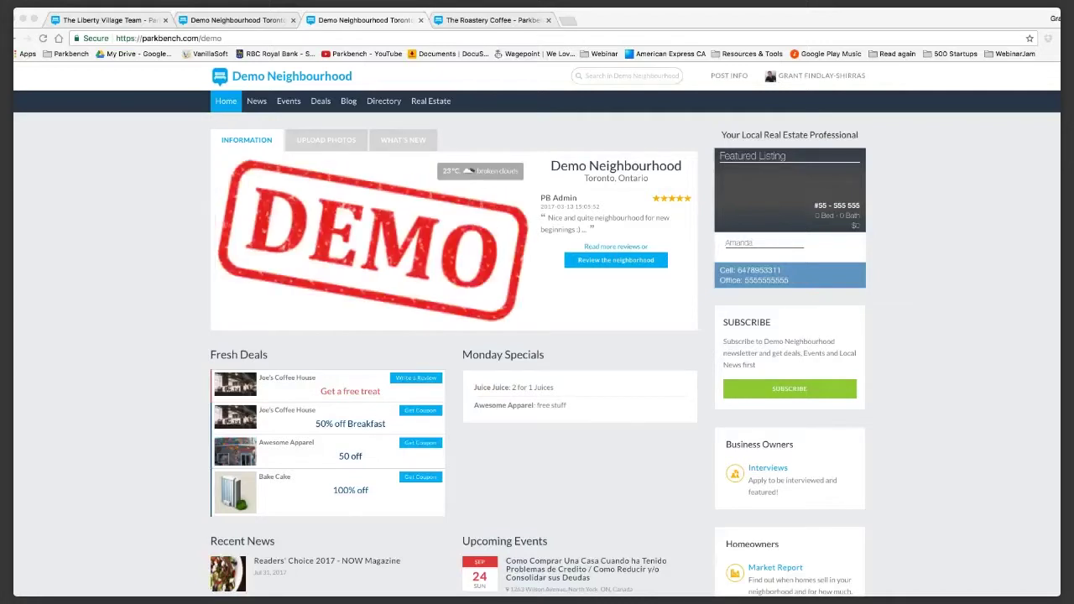
Open the Control Panel from the account menu to view the realtor dashboard.
left_click(821, 76)
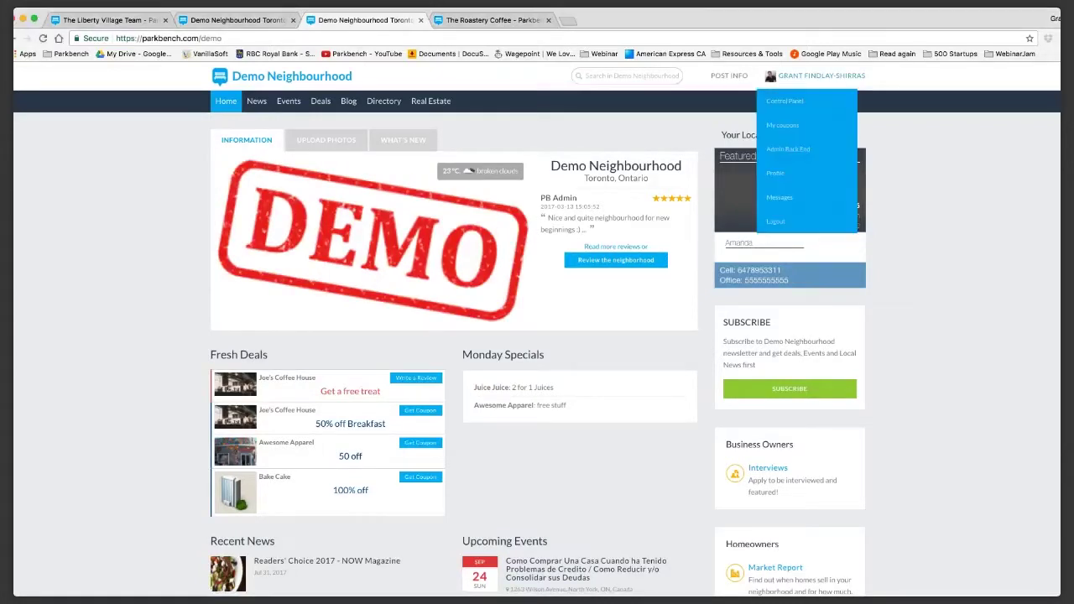
left_click(784, 101)
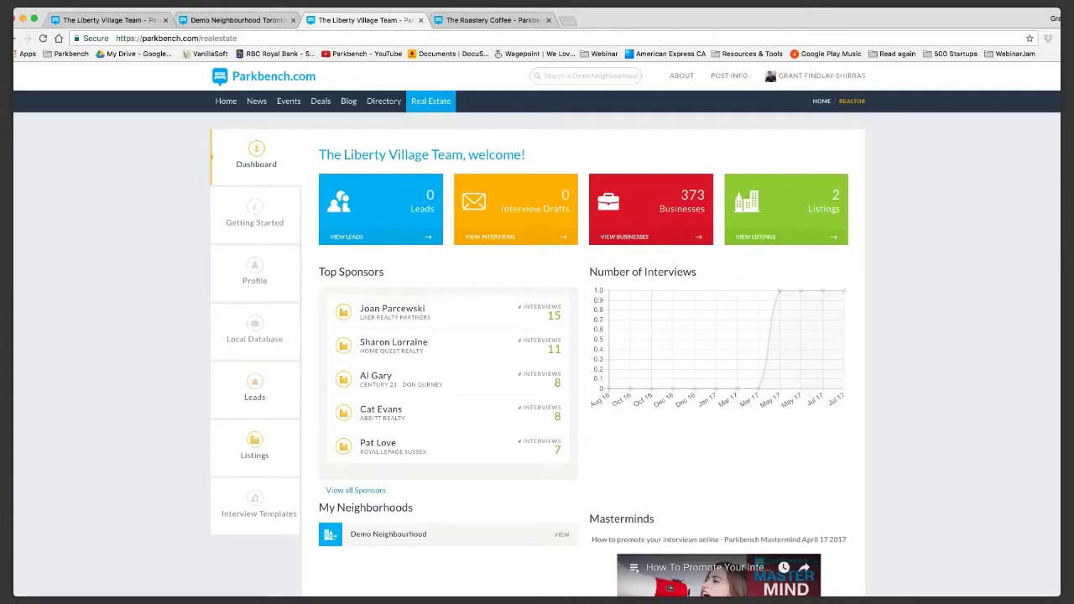
Go to Listings and start a new listing with Add Listing.
left_click(255, 447)
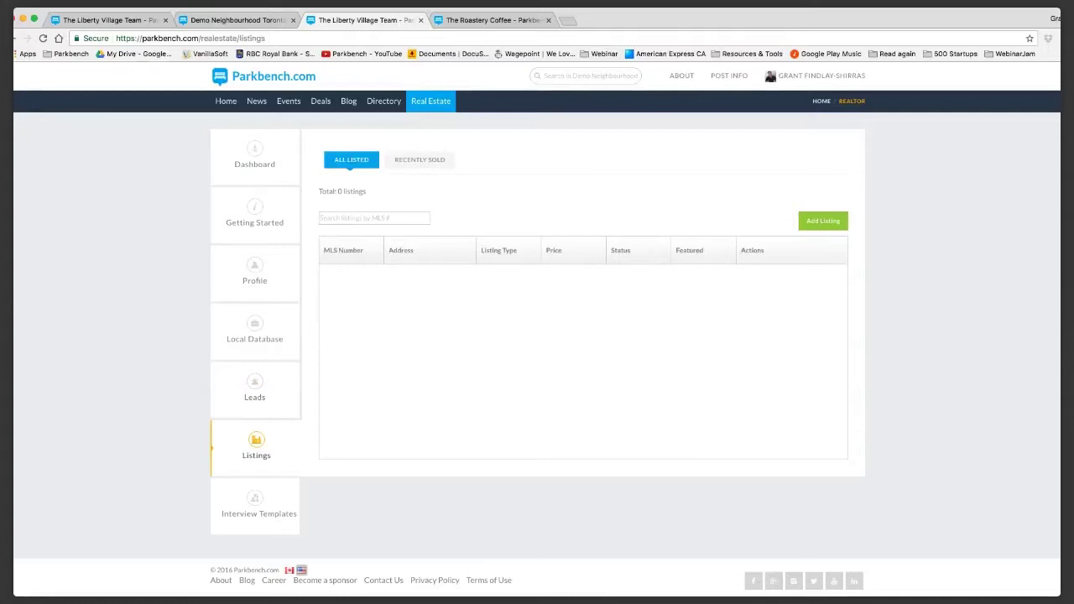
left_click(823, 220)
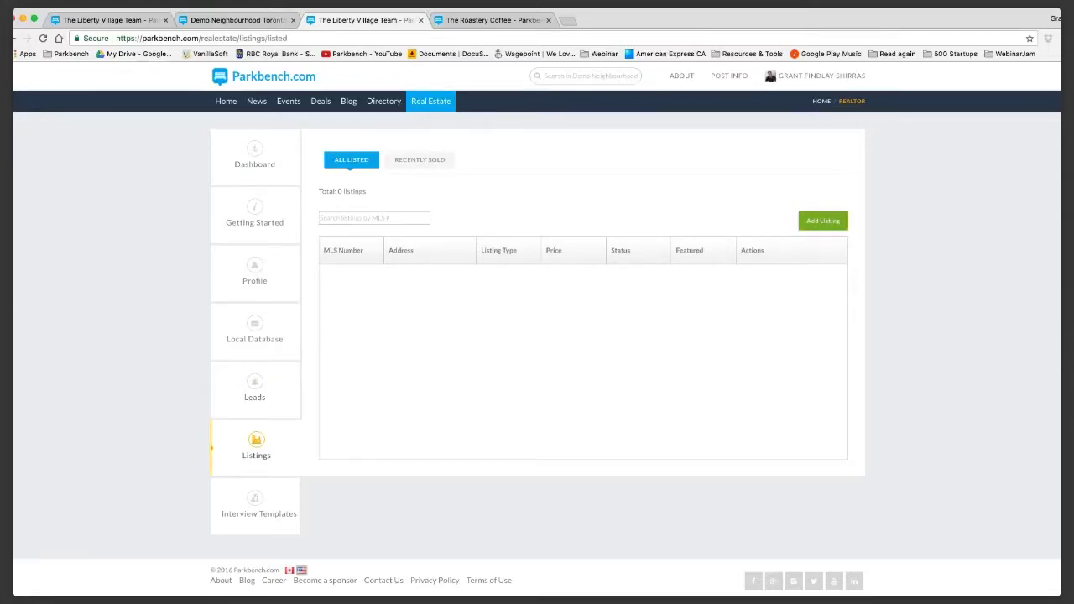
scroll(537, 346, "down", 1)
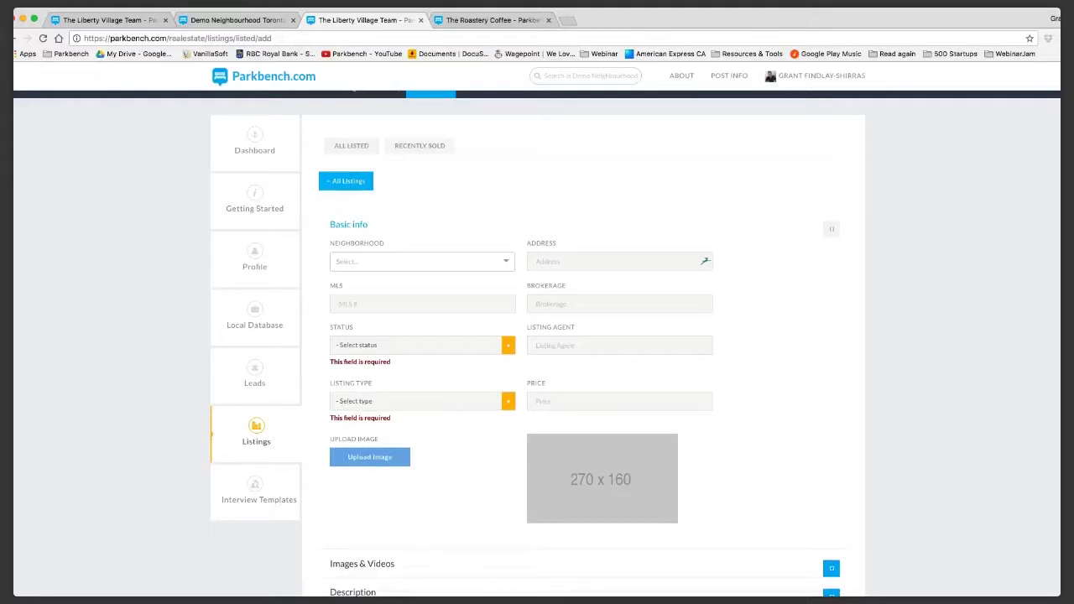
Set the neighbourhood to All neighbourhoods and enter the property's street address.
left_click(419, 261)
left_click(368, 282)
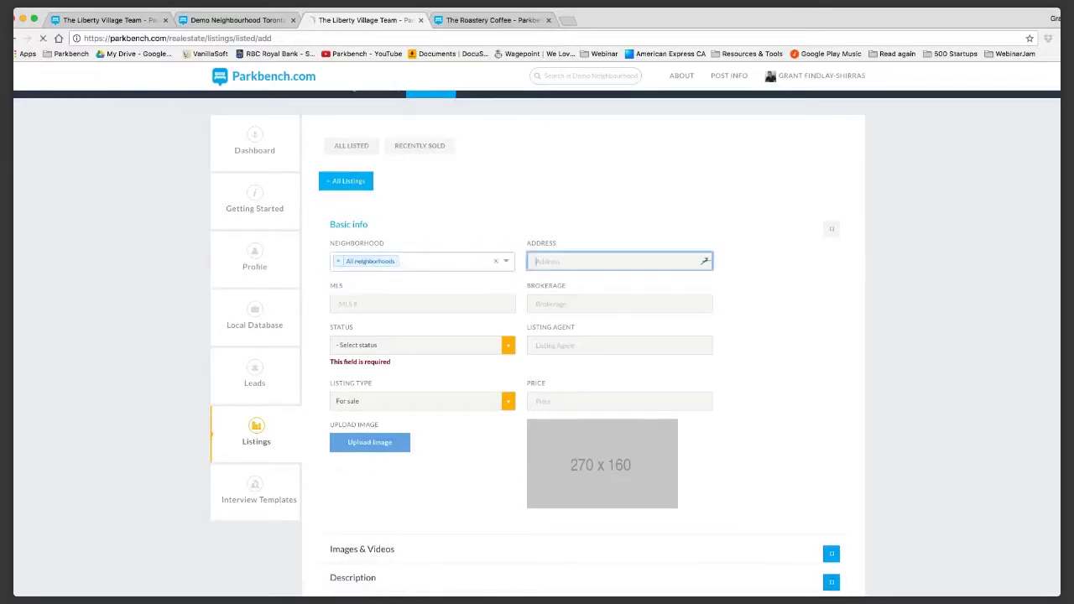
left_click(620, 261)
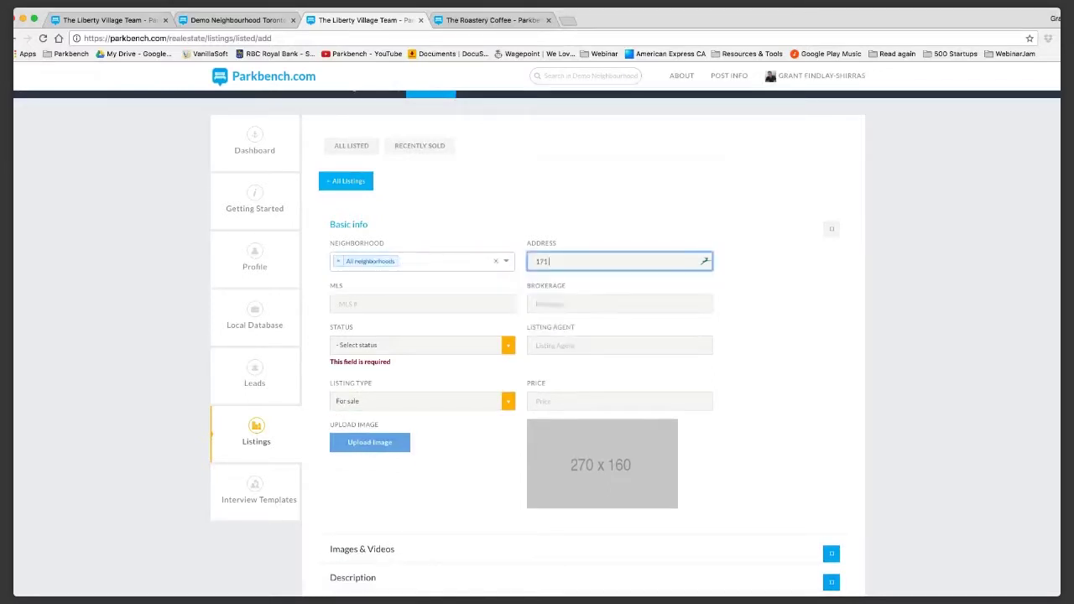
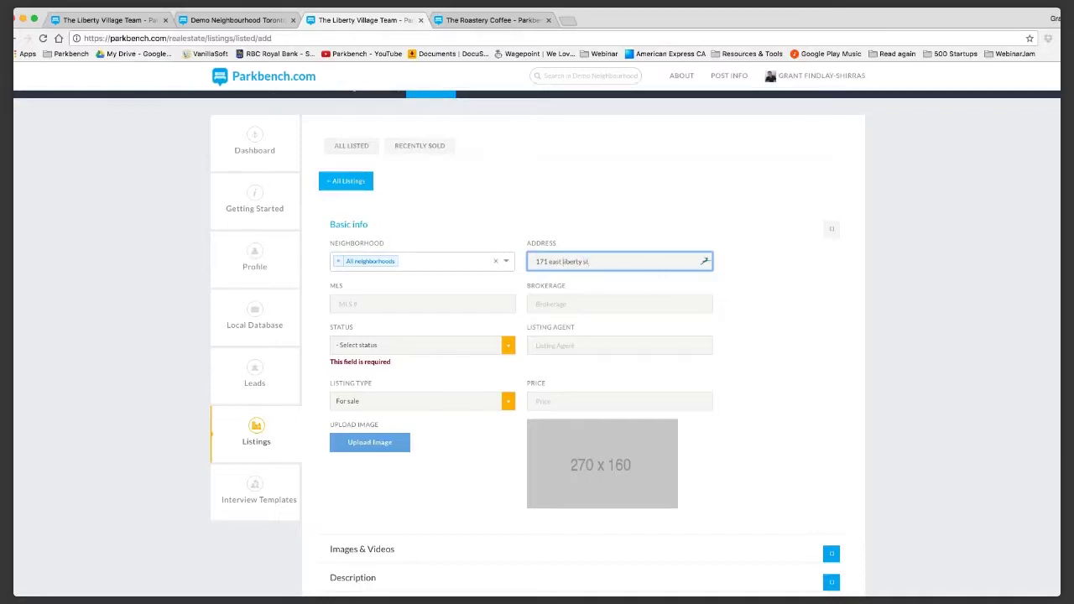
Enter MLS number 1234567 and brokerage Parkbench Realty, and set status to Coming soon.
left_click(422, 304)
type("1234567")
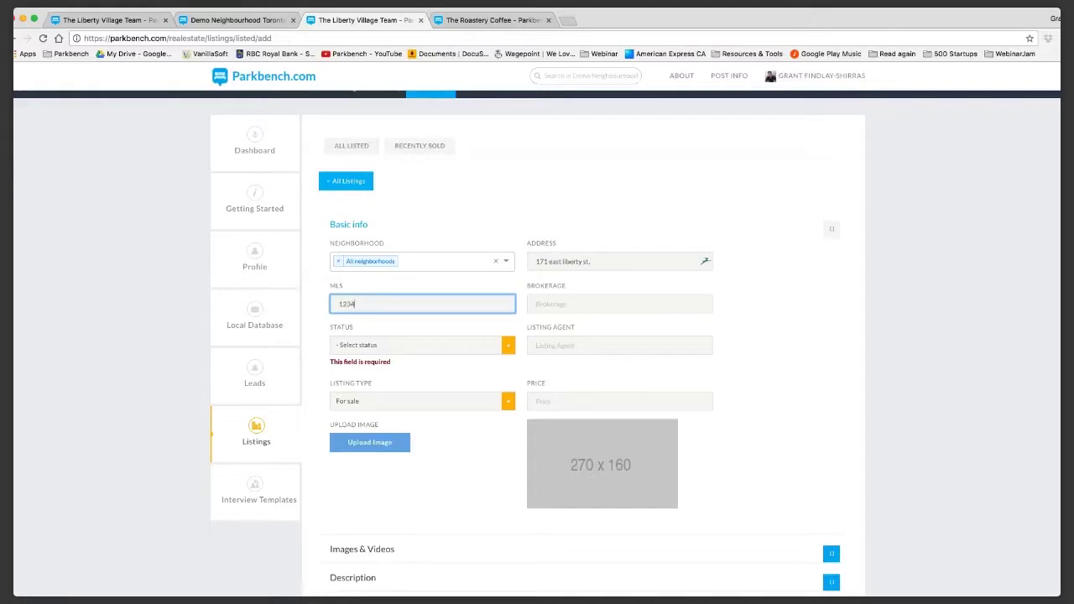
key("Tab")
type("Parkbench Realty")
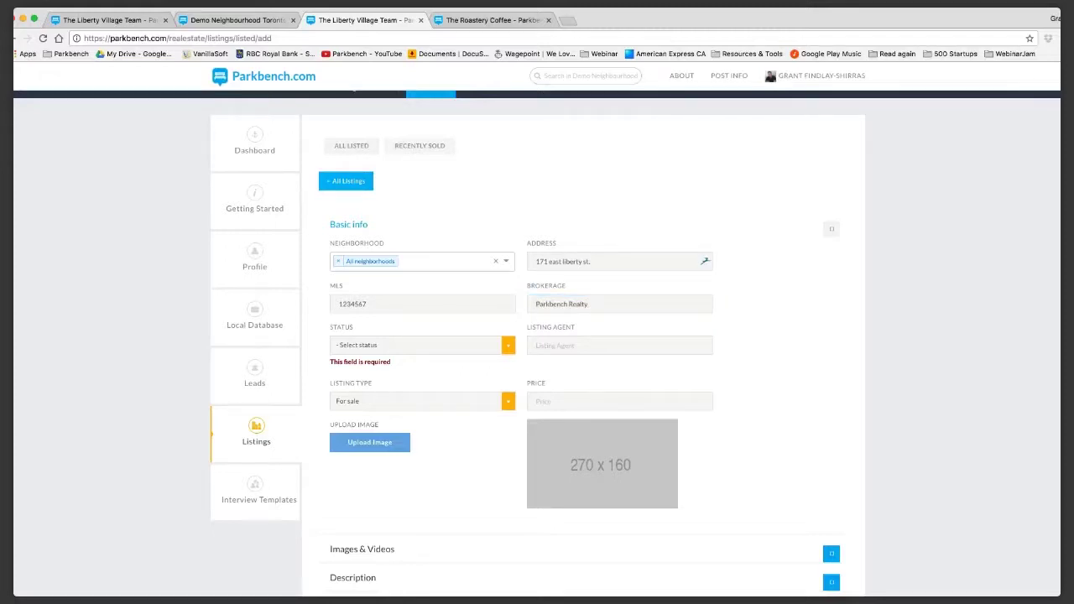
left_click(415, 345)
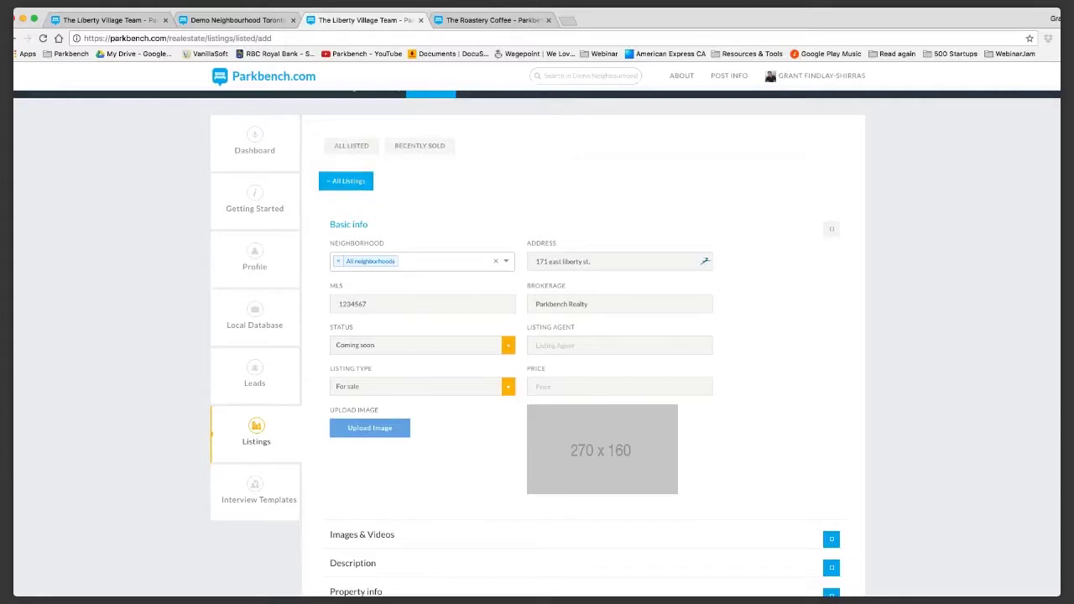
Abandon the listing form, reopen it briefly, and return to the empty All Listed page.
scroll(537, 336, "down", 3)
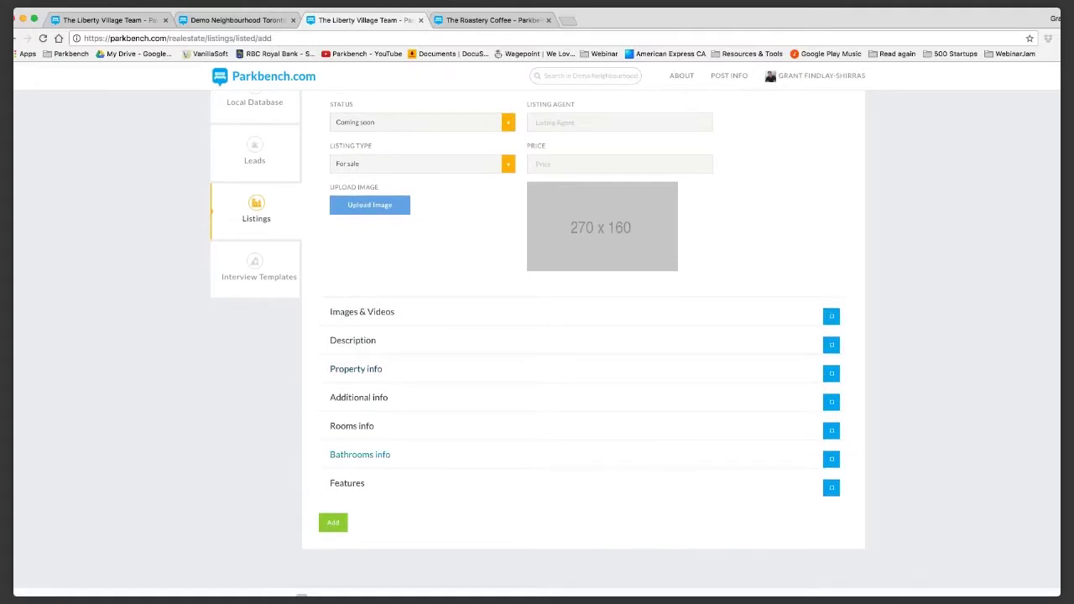
key("super+bracketleft")
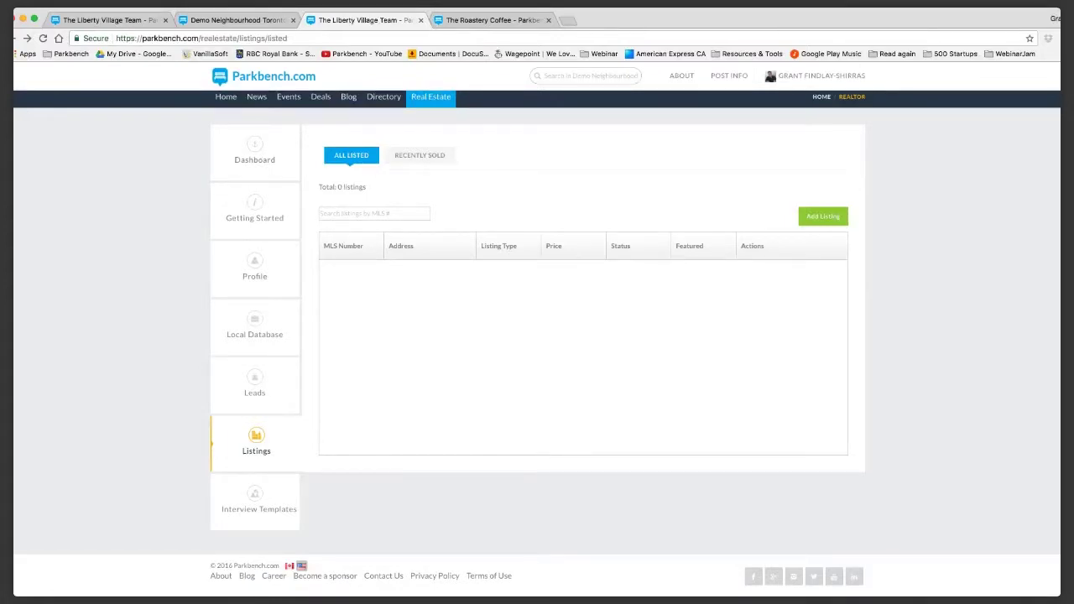
left_click(823, 217)
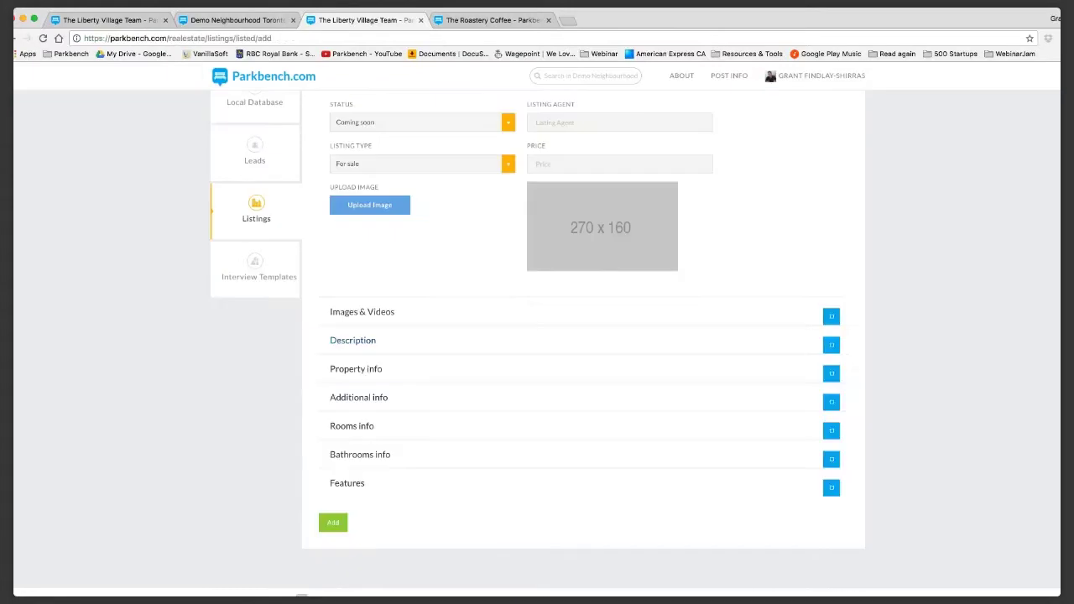
scroll(579, 336, "up", 2)
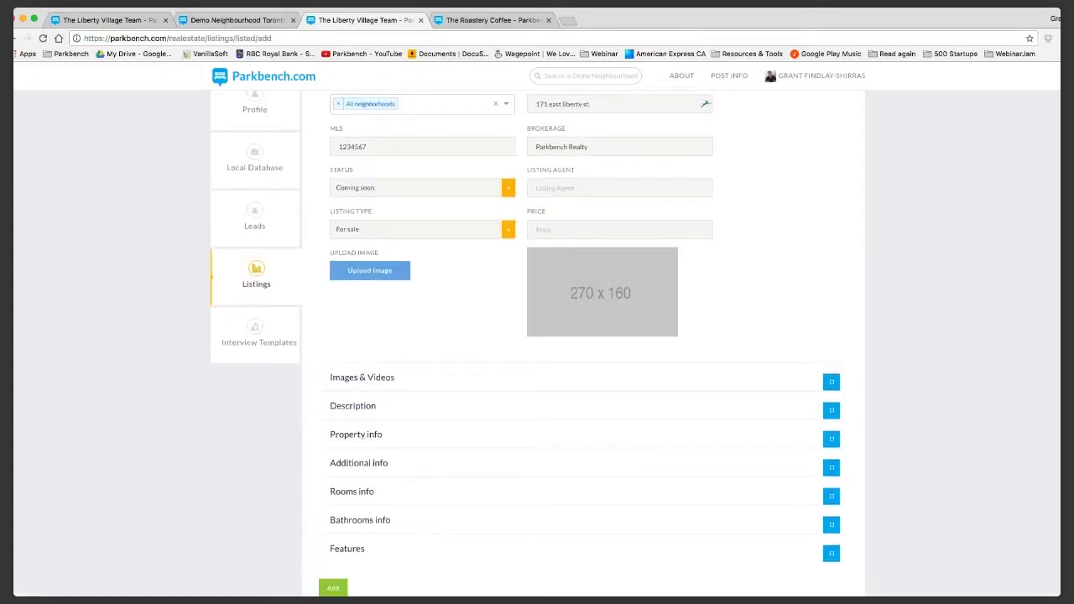
key("super+bracketleft")
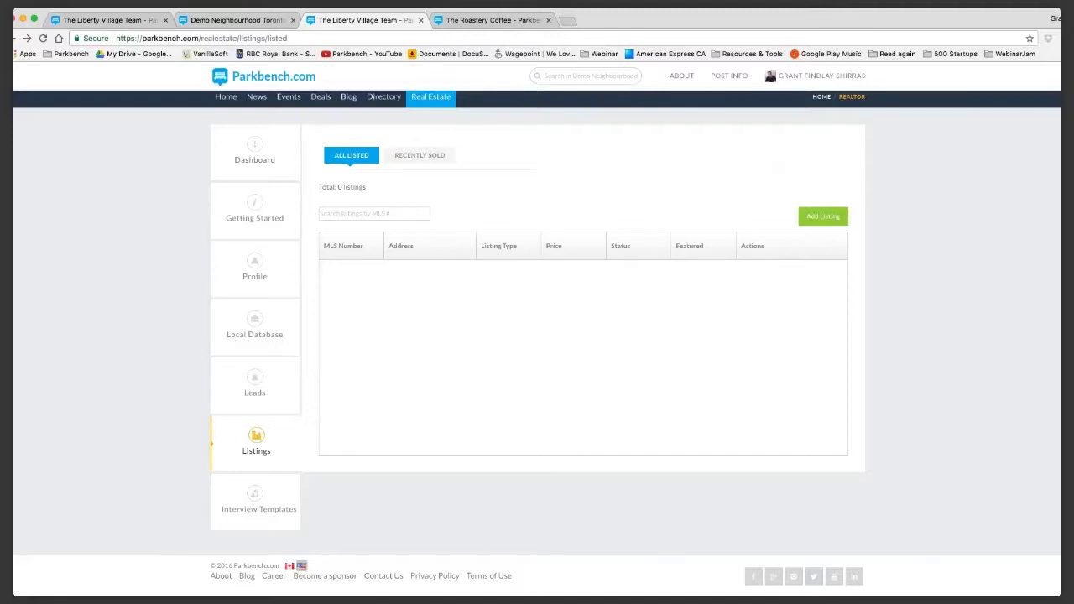
Load facebook.com in a new browser tab.
key("super+t")
type("facebook.com")
key("Return")
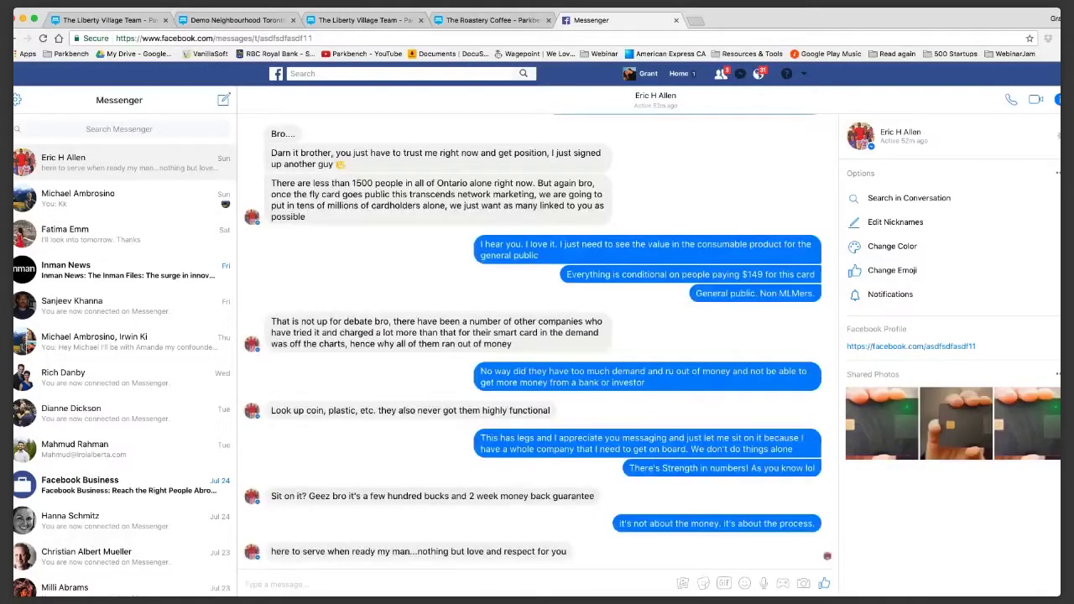
View Messenger's message requests, open your own profile, then return to the Parkbench tab.
scroll(537, 335, "up", 5)
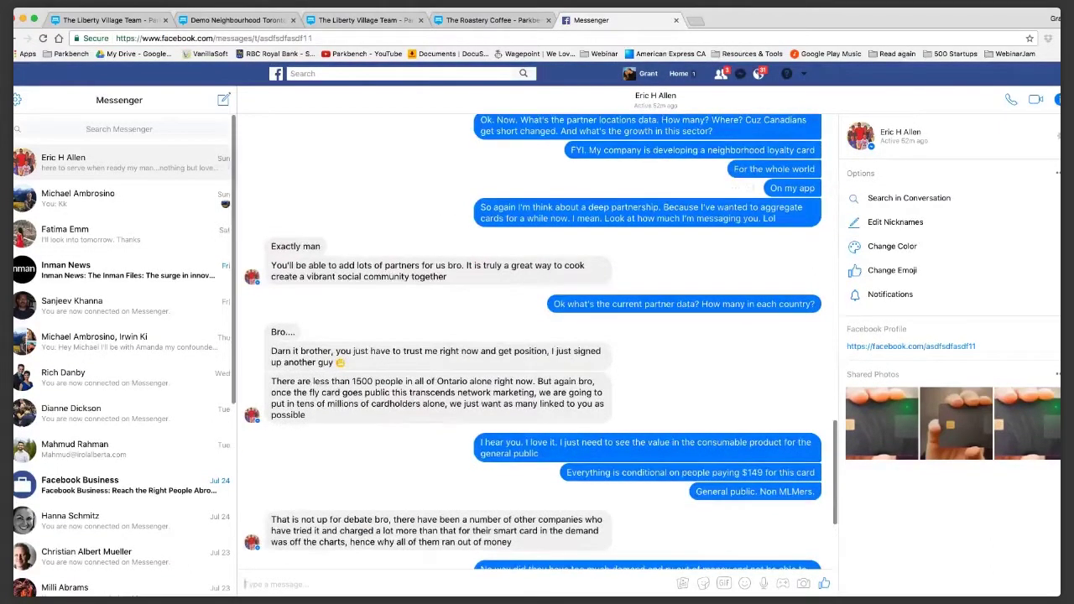
left_click(740, 74)
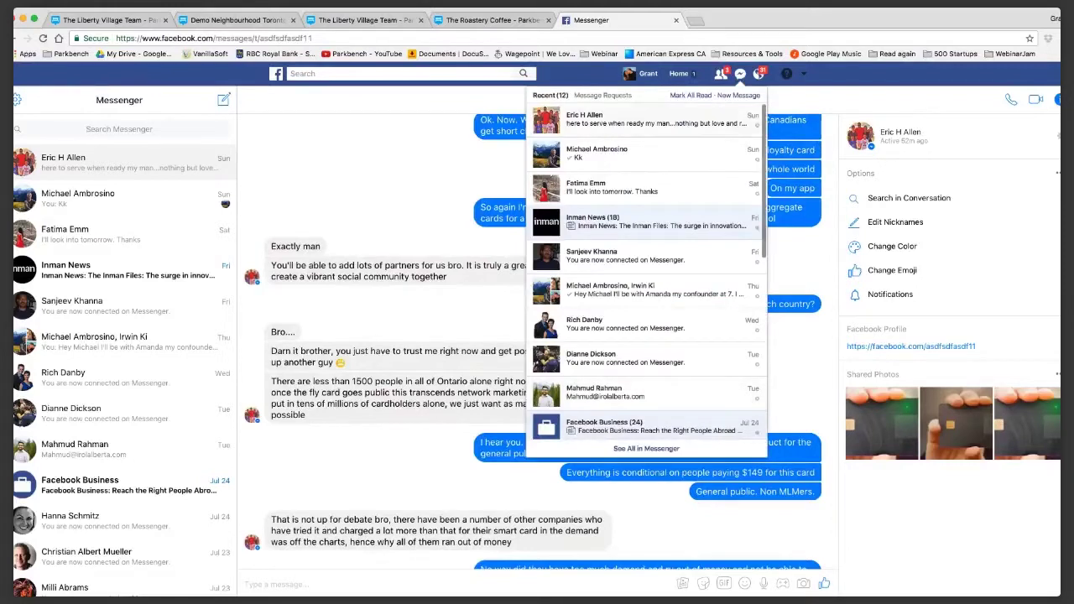
left_click(603, 94)
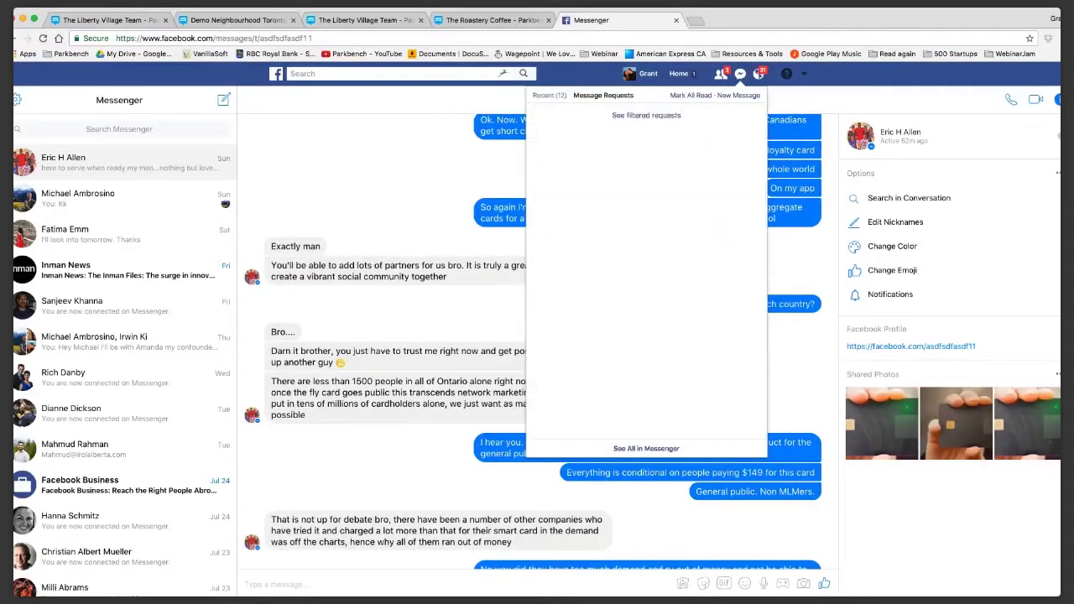
left_click(648, 74)
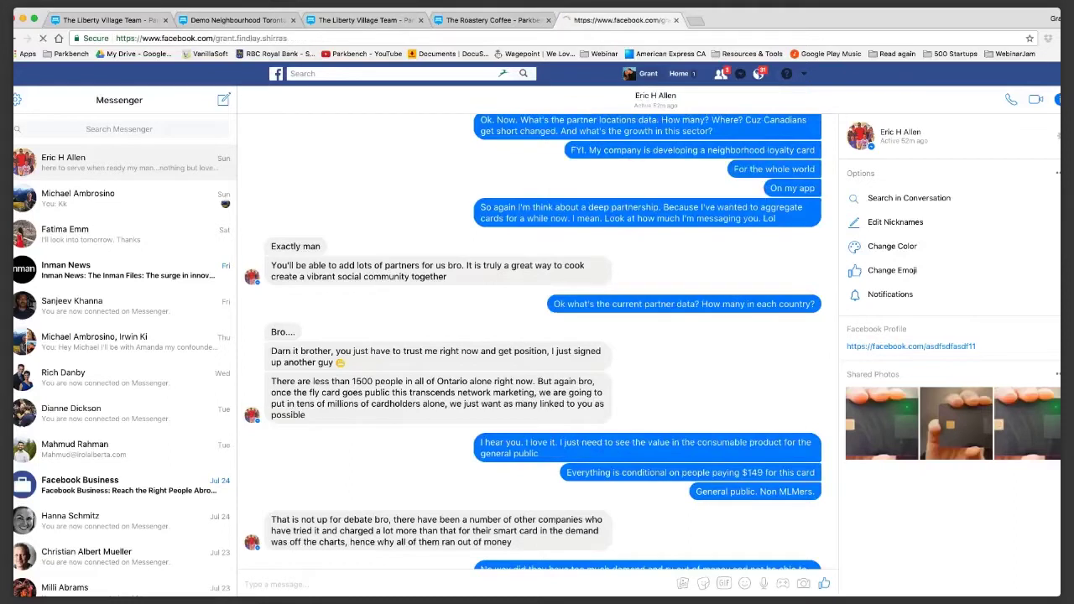
left_click(365, 19)
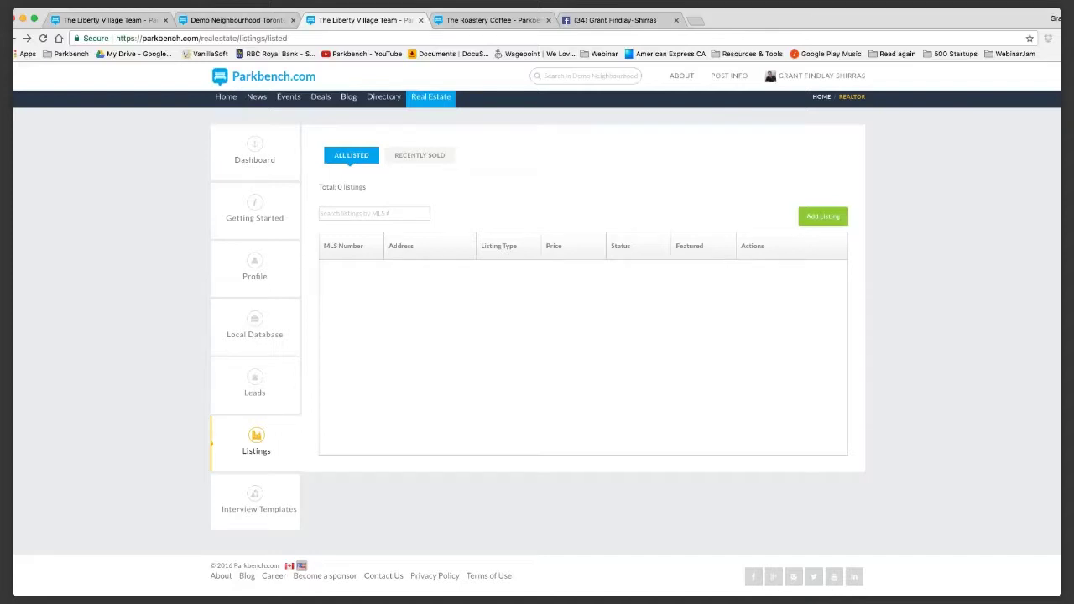
Choose Add an Event under POST INFO for Demo Neighbourhood.
mouse_move(729, 76)
left_click(730, 125)
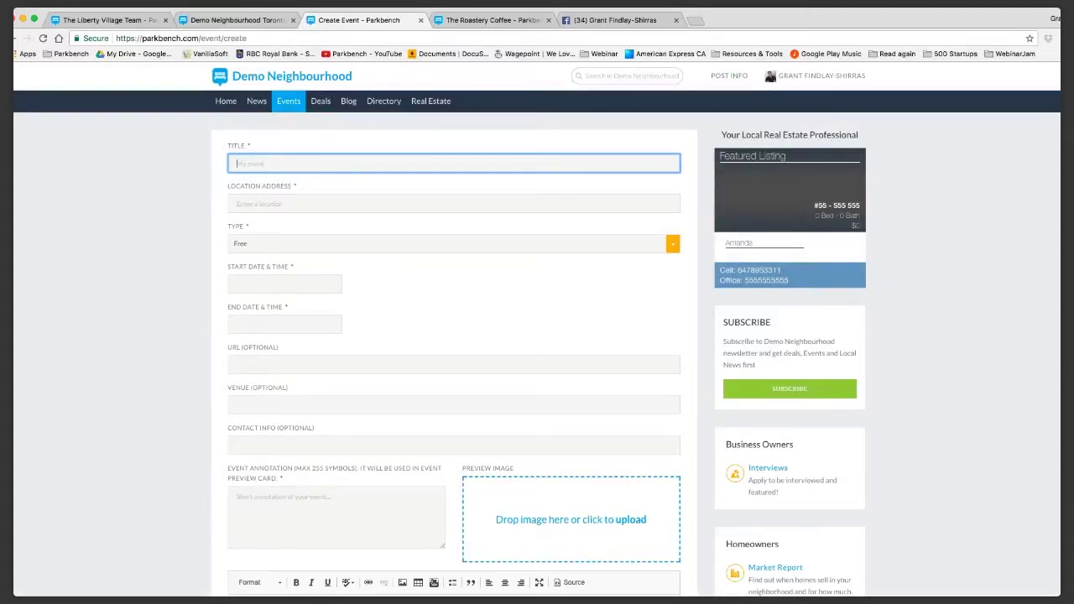
scroll(537, 336, "down", 5)
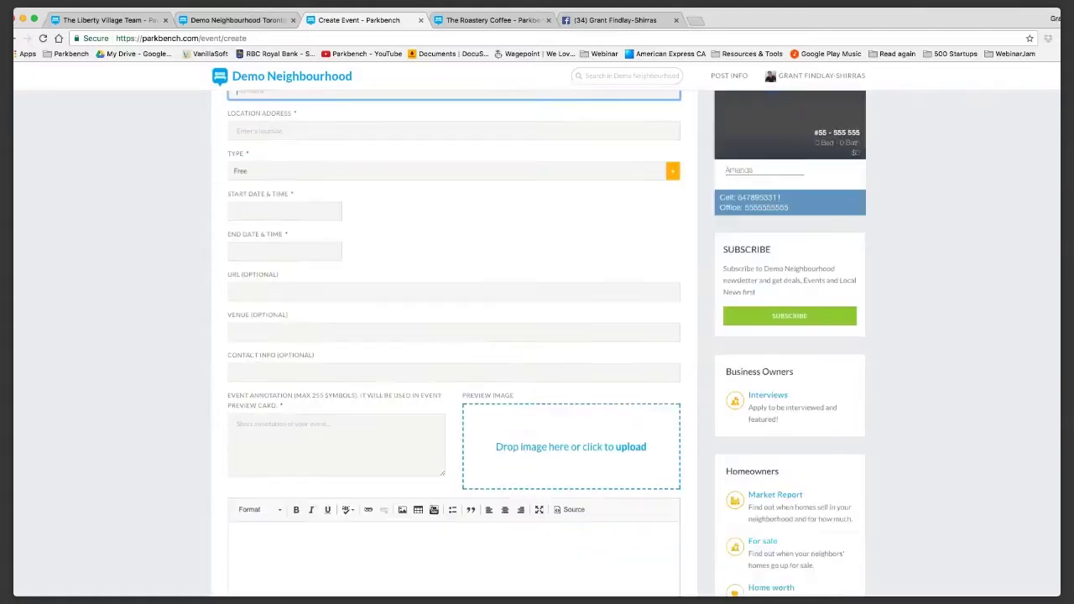
left_click(240, 414)
scroll(537, 336, "up", 4)
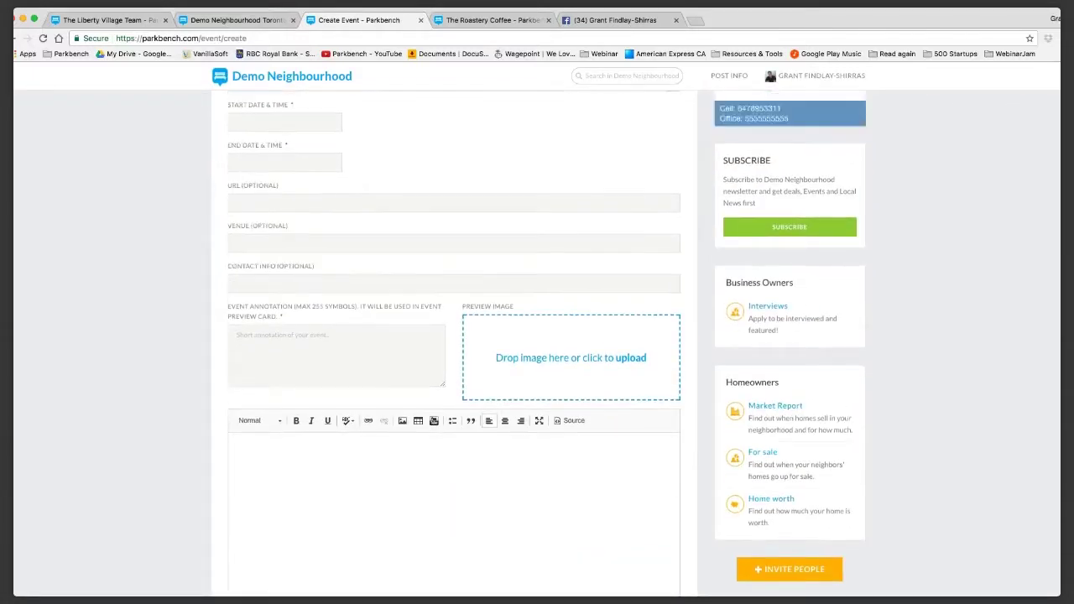
left_click(238, 468)
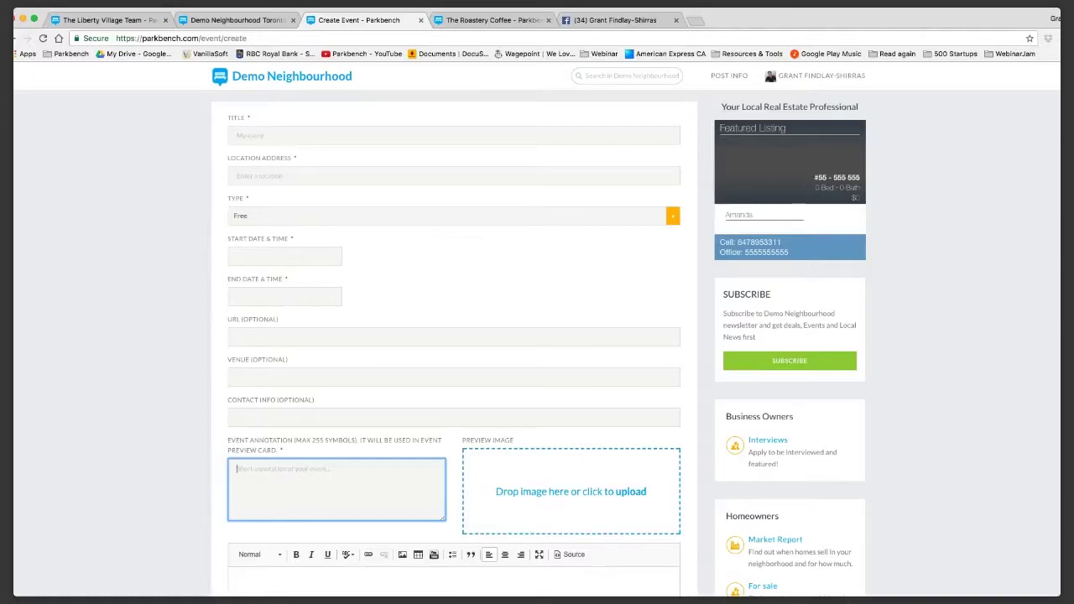
scroll(537, 336, "down", 3)
scroll(537, 336, "up", 3)
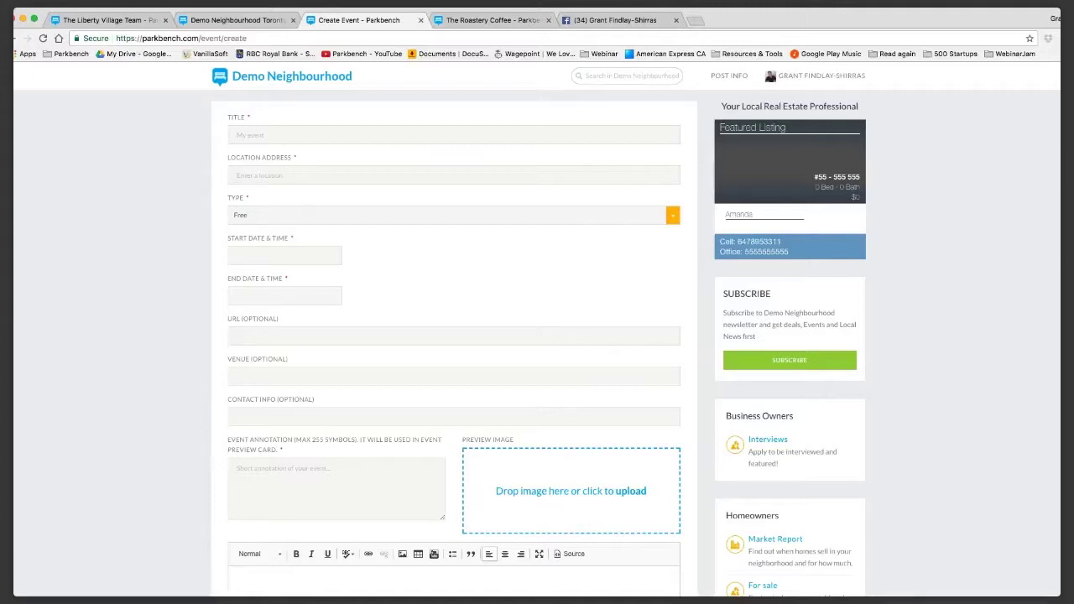
scroll(537, 336, "down", 3)
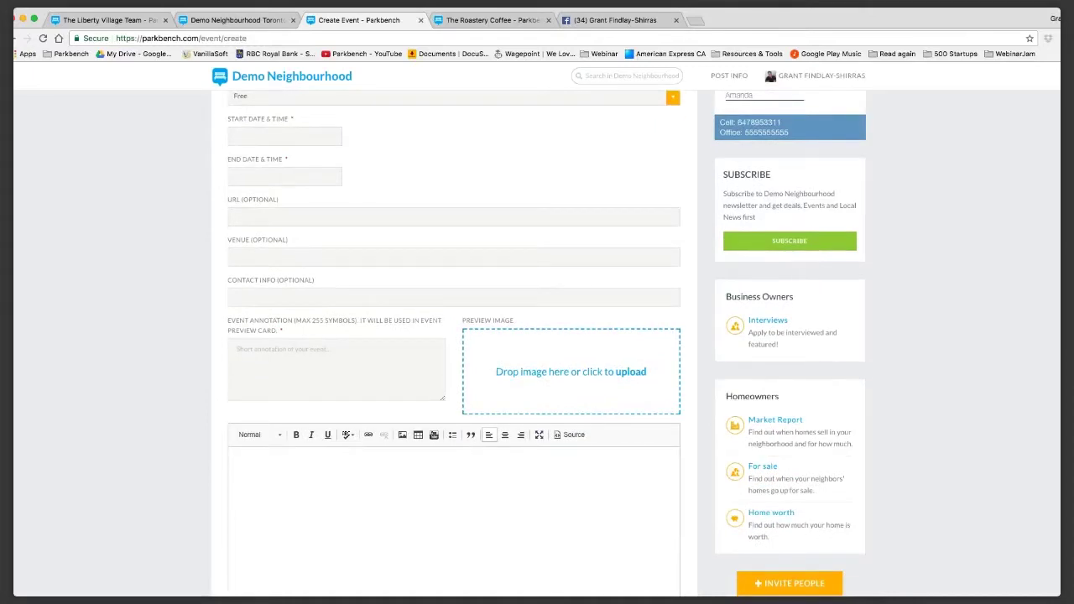
scroll(537, 336, "up", 2)
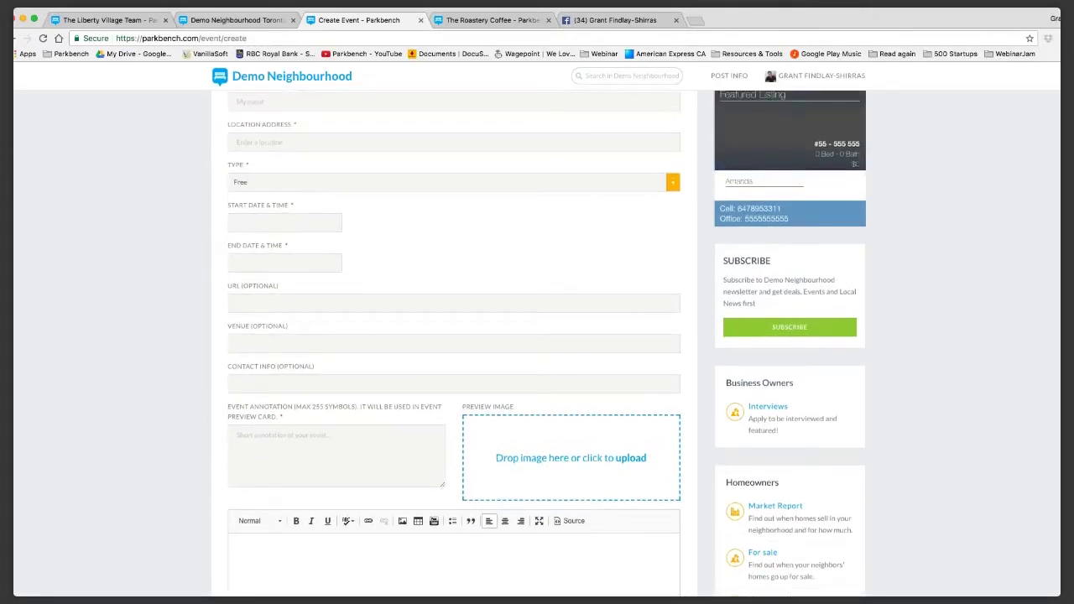
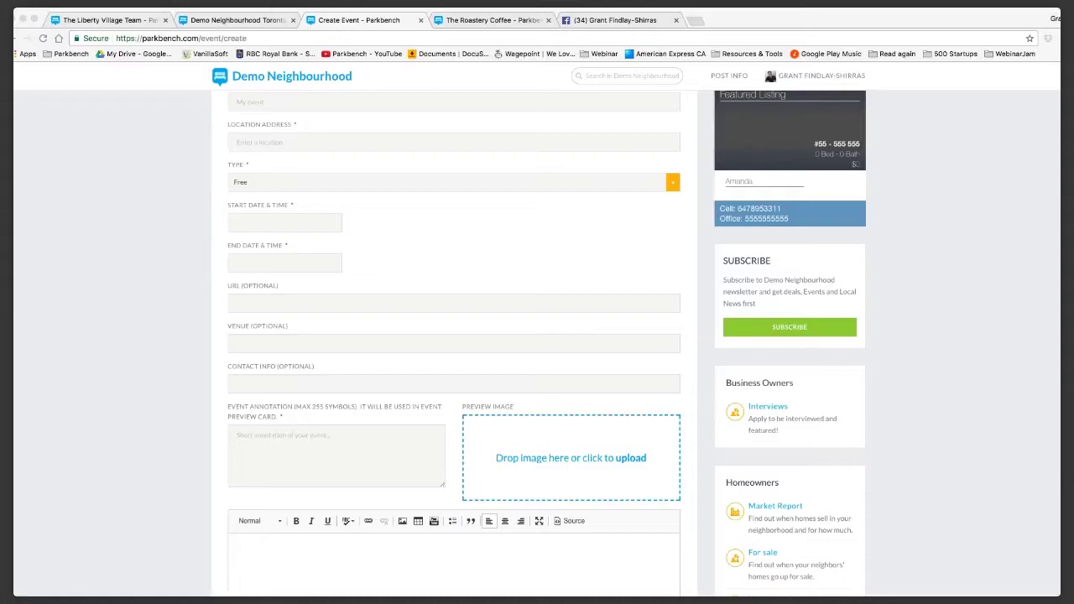
Scroll to the top of the Create Event page and head for the Real Estate tab.
scroll(537, 335, "up", 2)
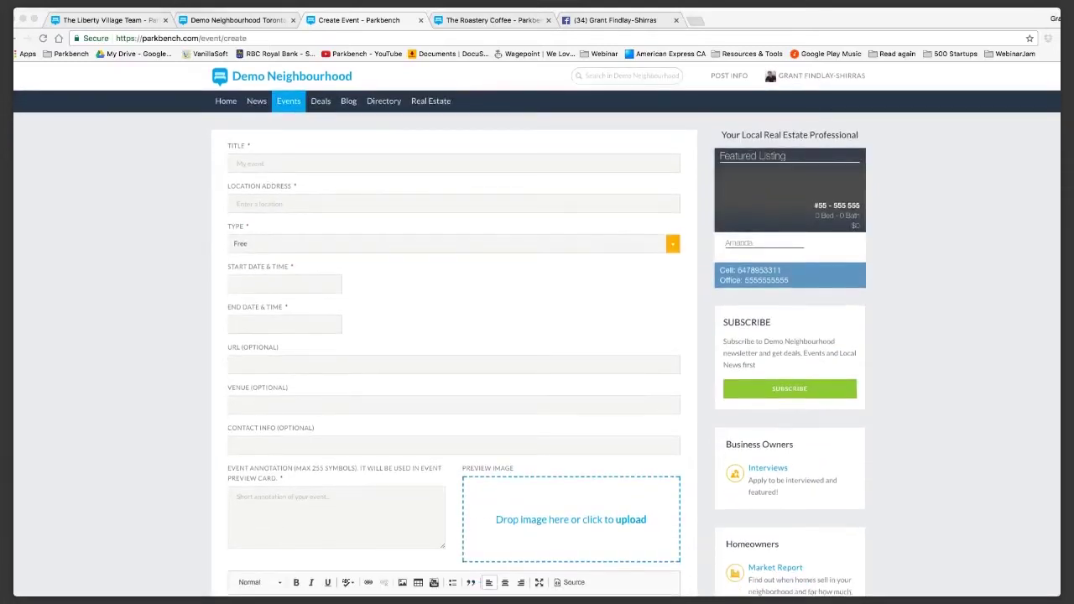
mouse_move(814, 75)
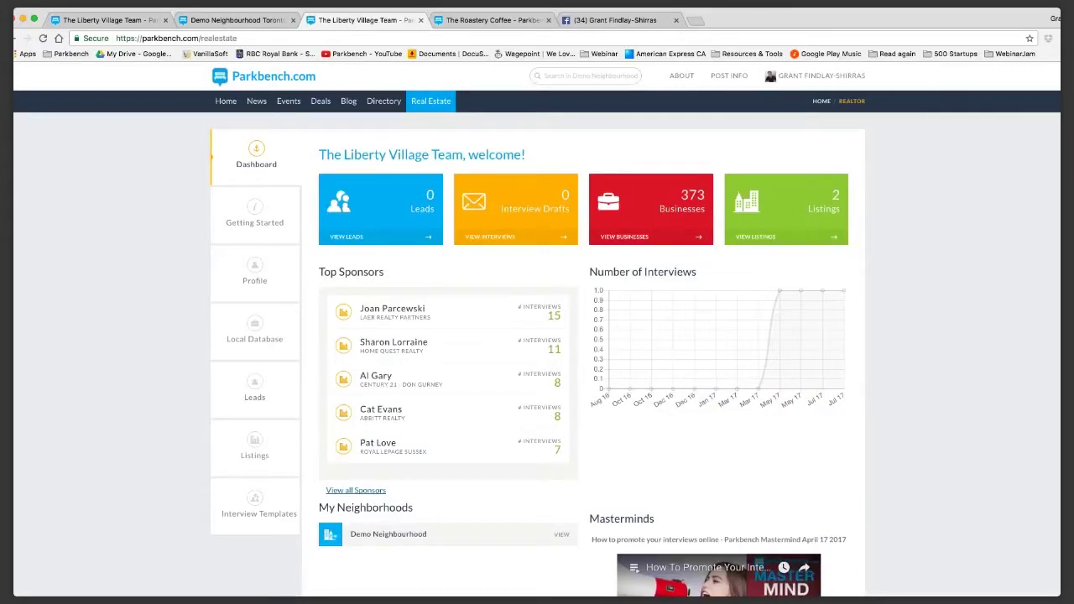
View the full 807-user client table, then return to the realtor Dashboard.
left_click(356, 490)
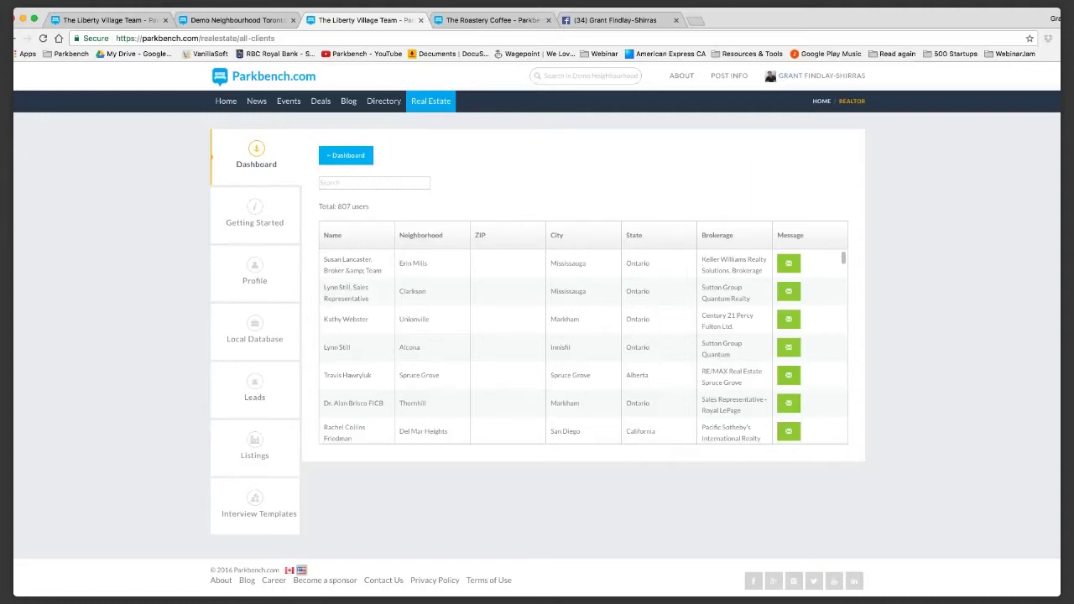
left_click(769, 70)
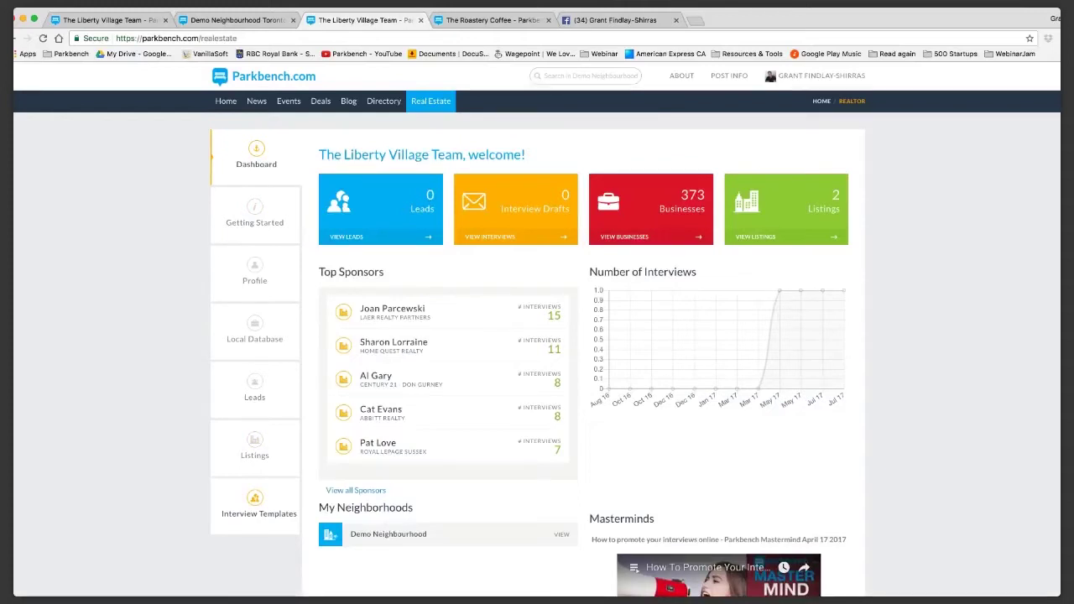
Browse the interview templates page and open the Staff Member Interview form.
left_click(256, 504)
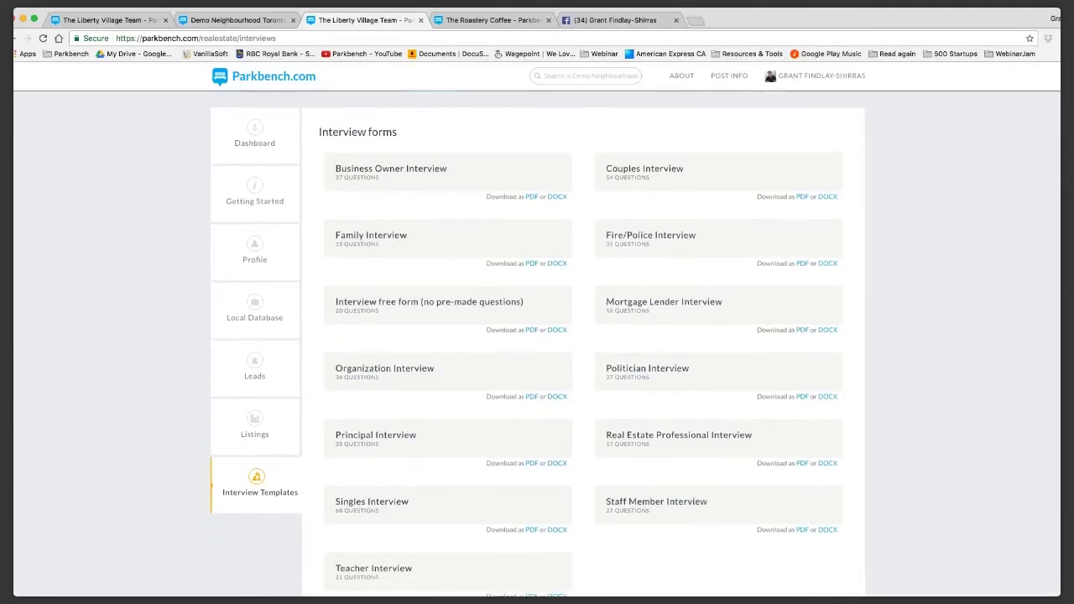
scroll(445, 286, "down", 2)
scroll(444, 261, "down", 1)
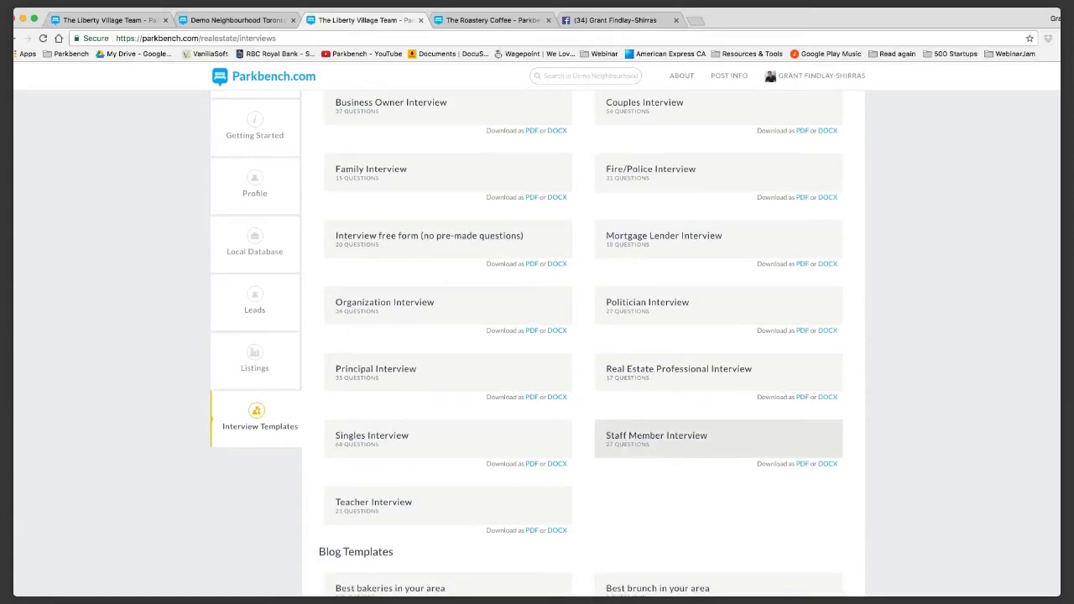
scroll(444, 168, "up", 2)
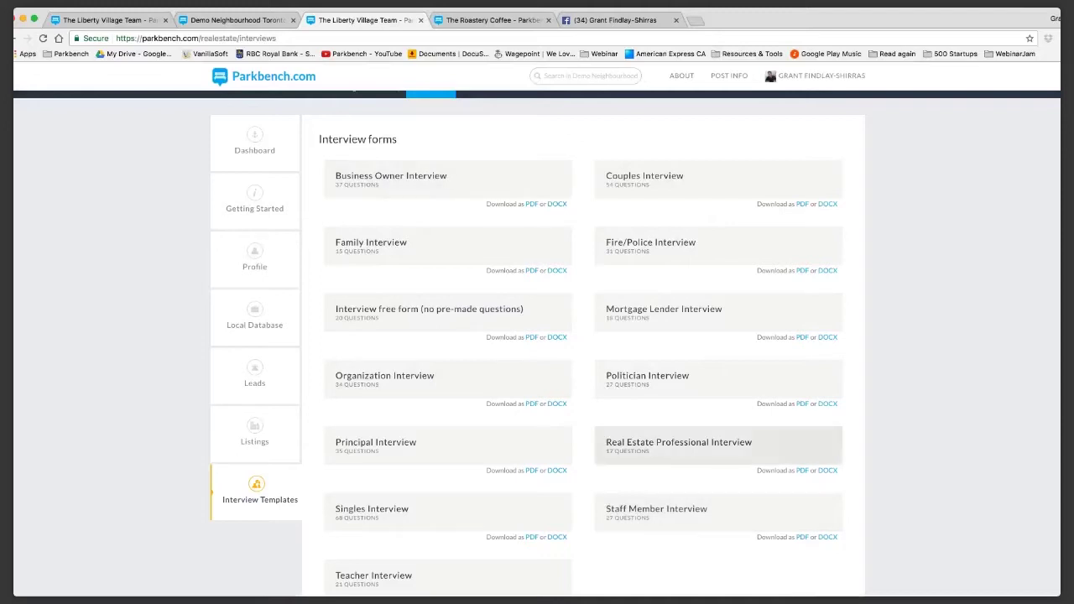
scroll(718, 435, "down", 1)
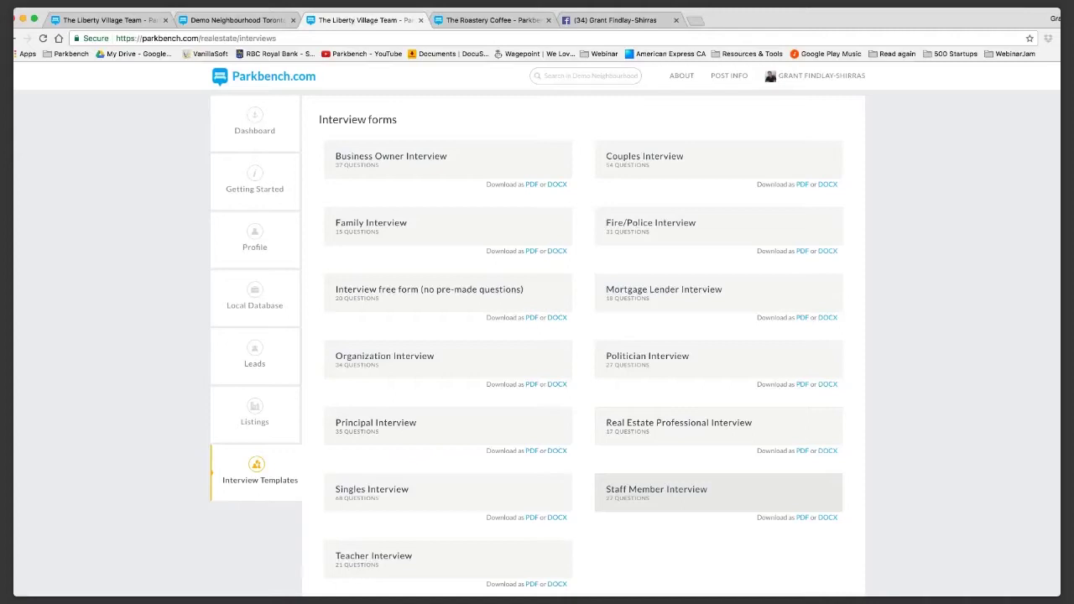
left_click(719, 492)
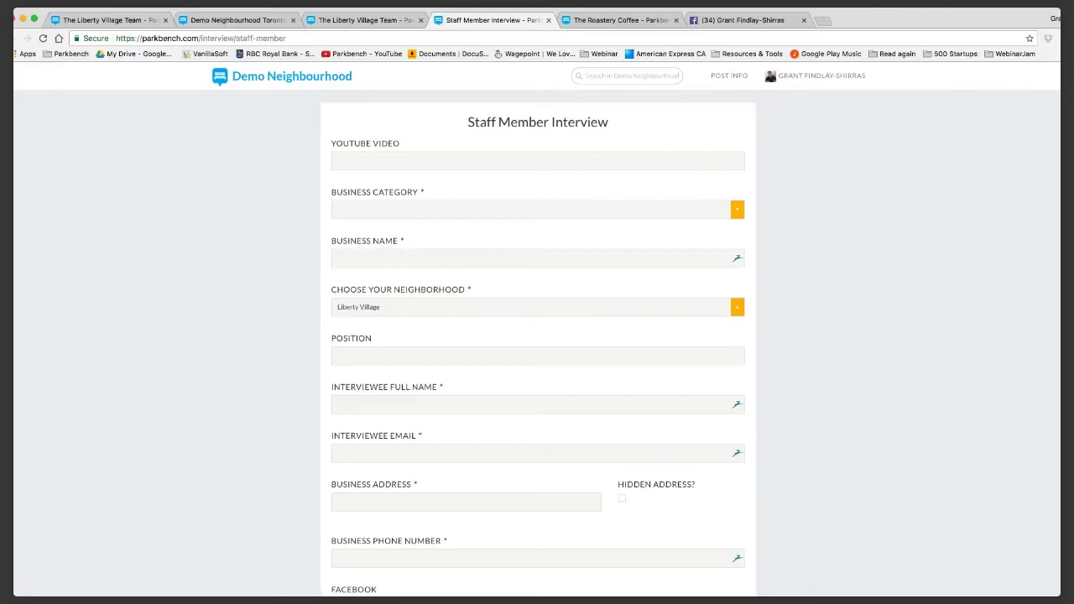
In a new browser tab, try the search terms BID and BIC, clearing each.
key("super+t")
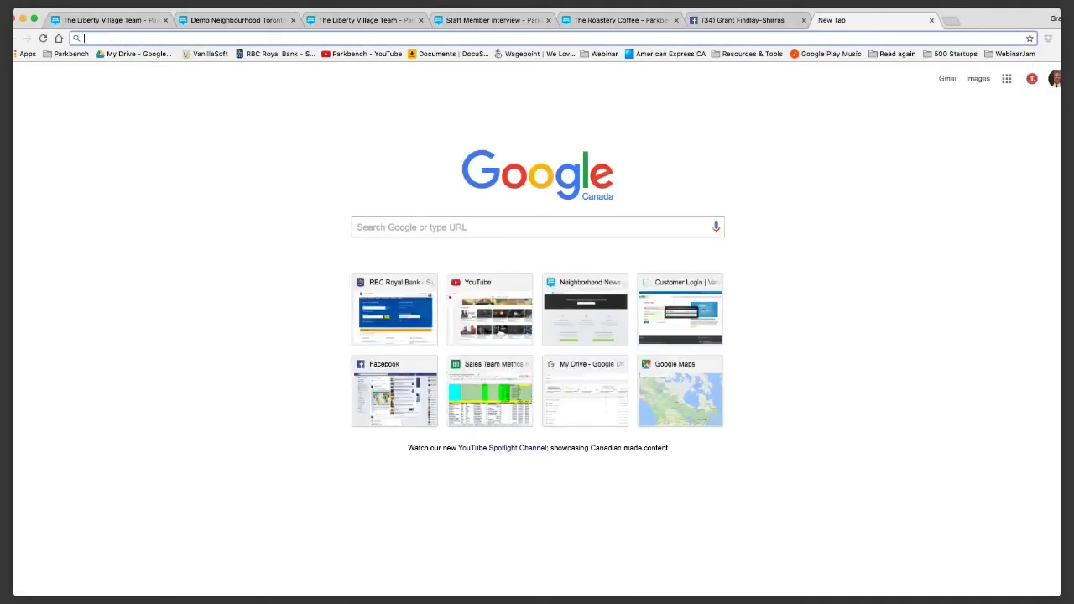
type("BID")
key("BackSpace")
type("D")
key("super+a")
key("BackSpace")
type("BID")
key("super+a")
key("BackSpace")
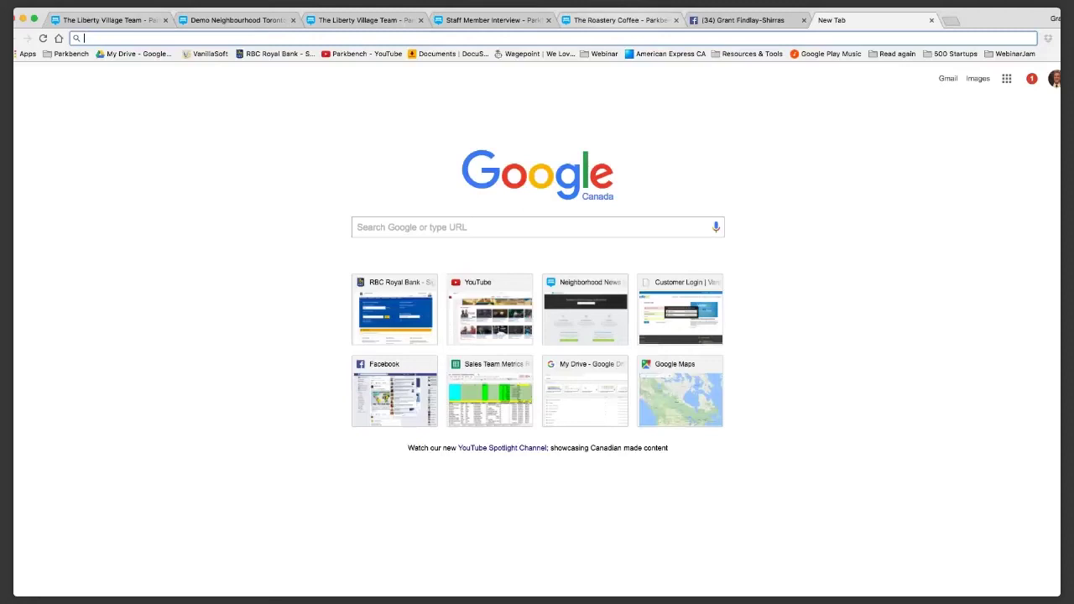
type("BIC")
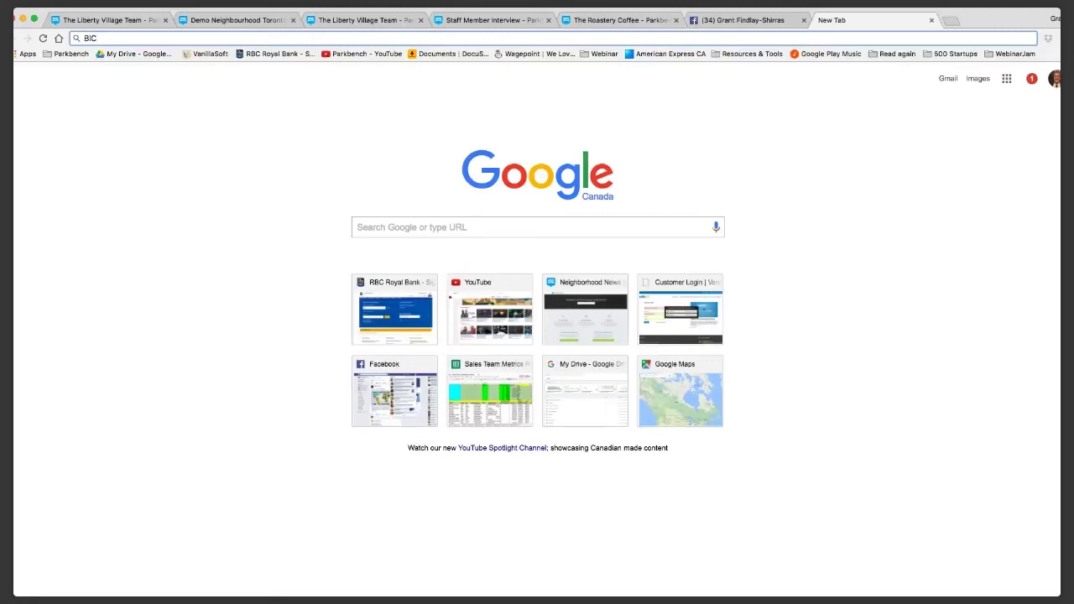
key("super+a")
key("BackSpace")
Cycle back through the open tabs to the Liberty Village Team page and its dashboard.
left_click(620, 19)
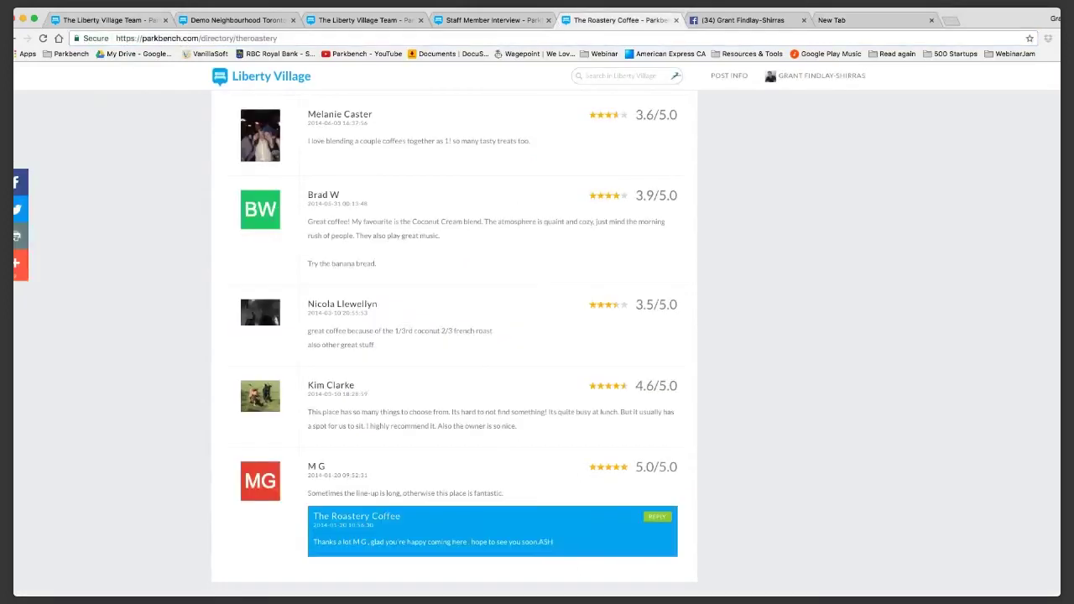
left_click(491, 19)
left_click(365, 19)
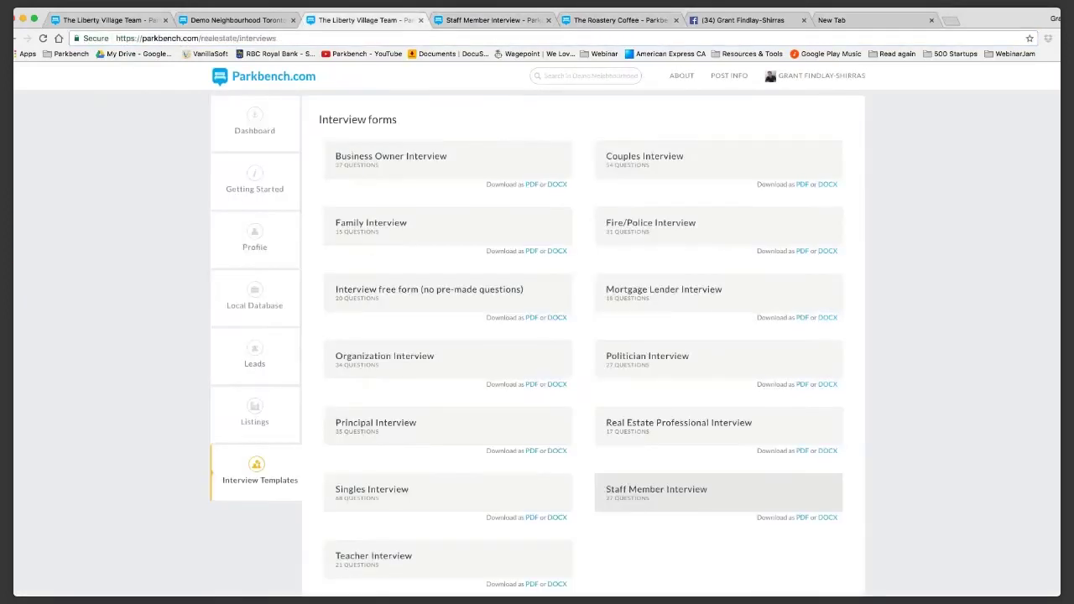
left_click(255, 124)
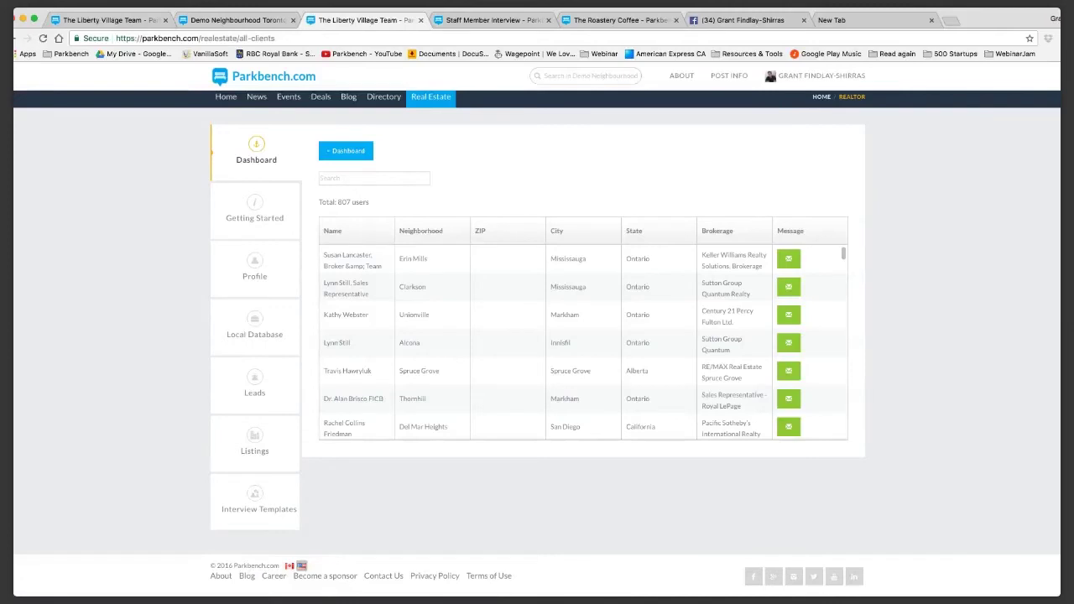
Search the client table for 'illinois', narrowing it to 17 Illinois users.
left_click(374, 178)
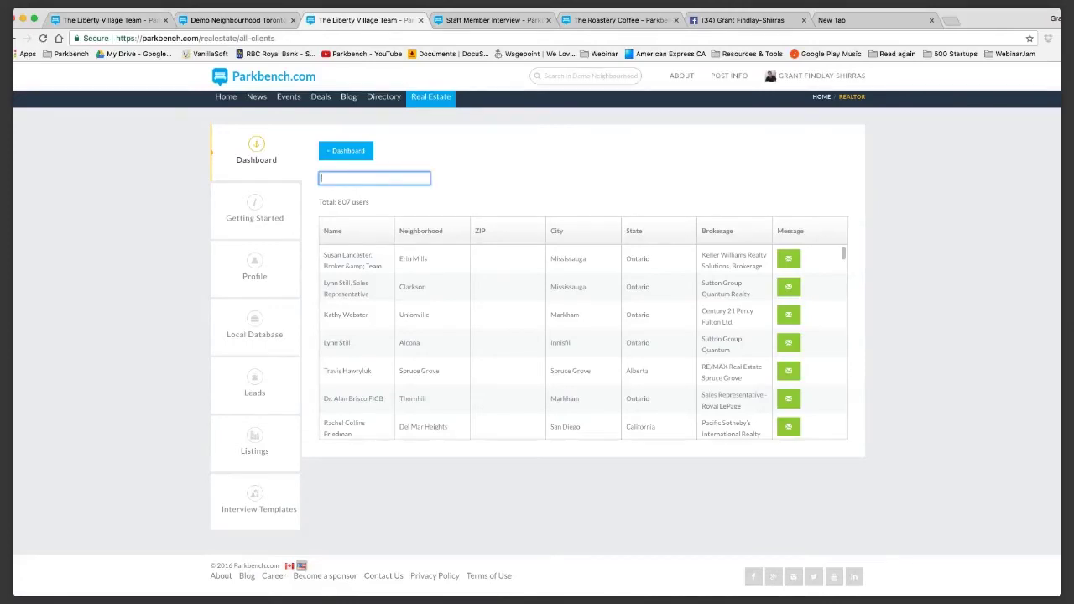
type("illinois")
scroll(584, 344, "down", 5)
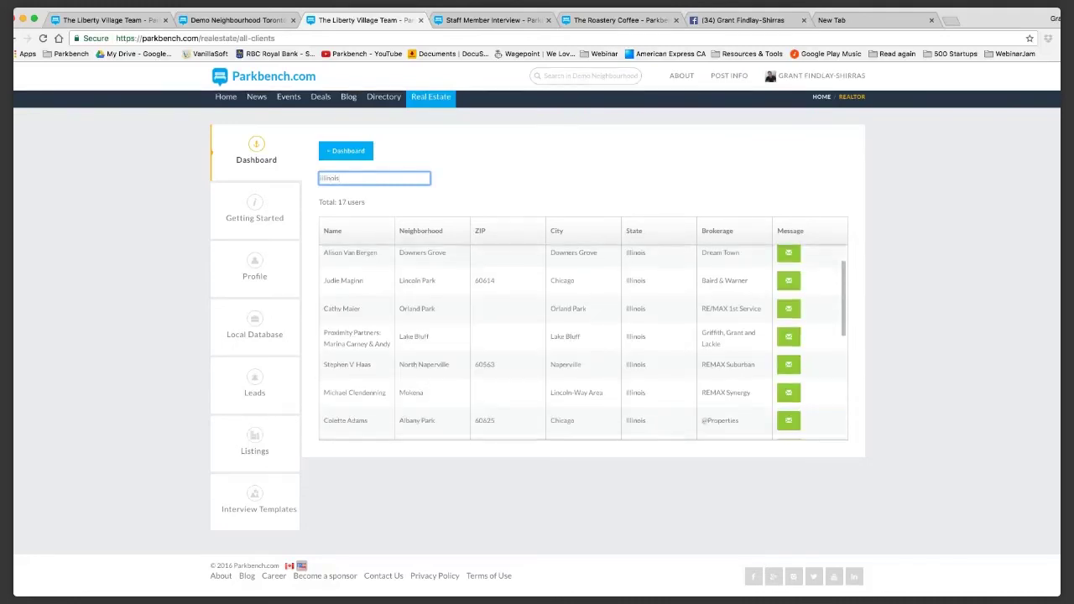
scroll(583, 344, "up", 5)
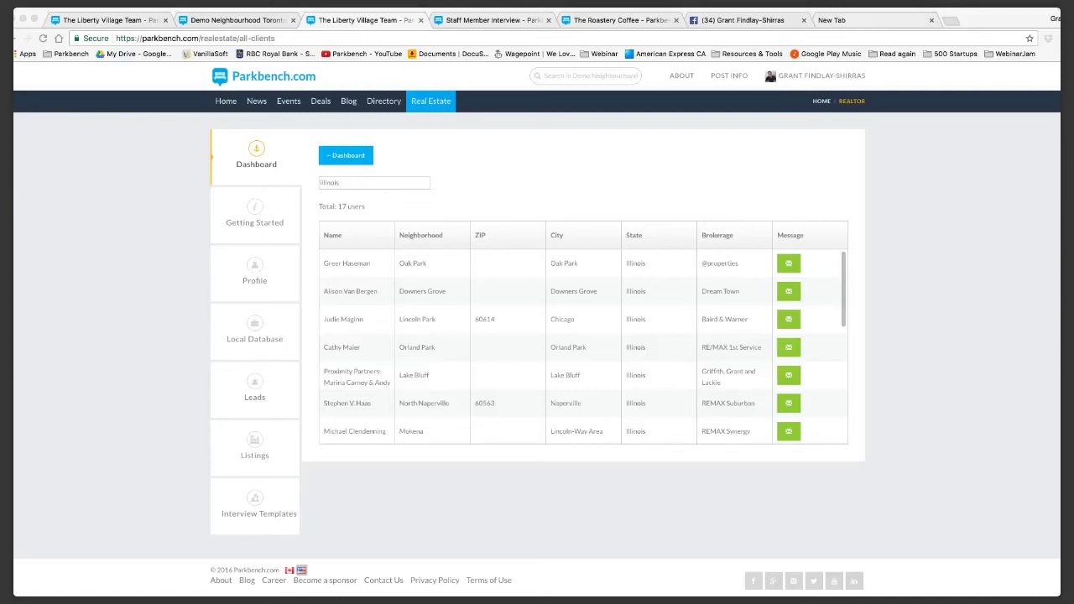
Web-search the mortgage banker sponsor's Parkbench profile and scroll through it.
key("Return")
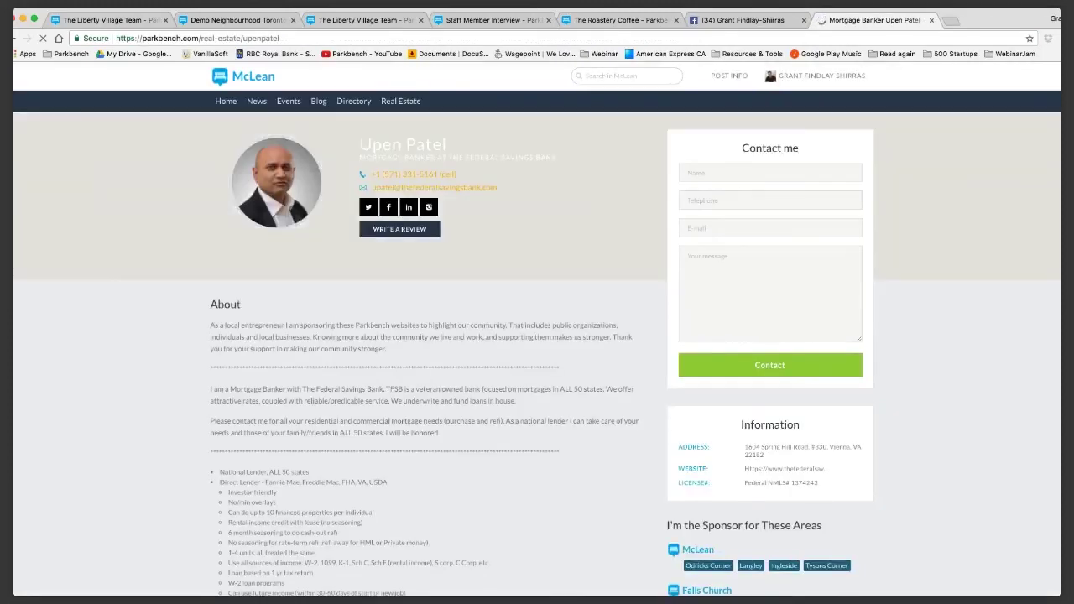
scroll(537, 336, "down", 5)
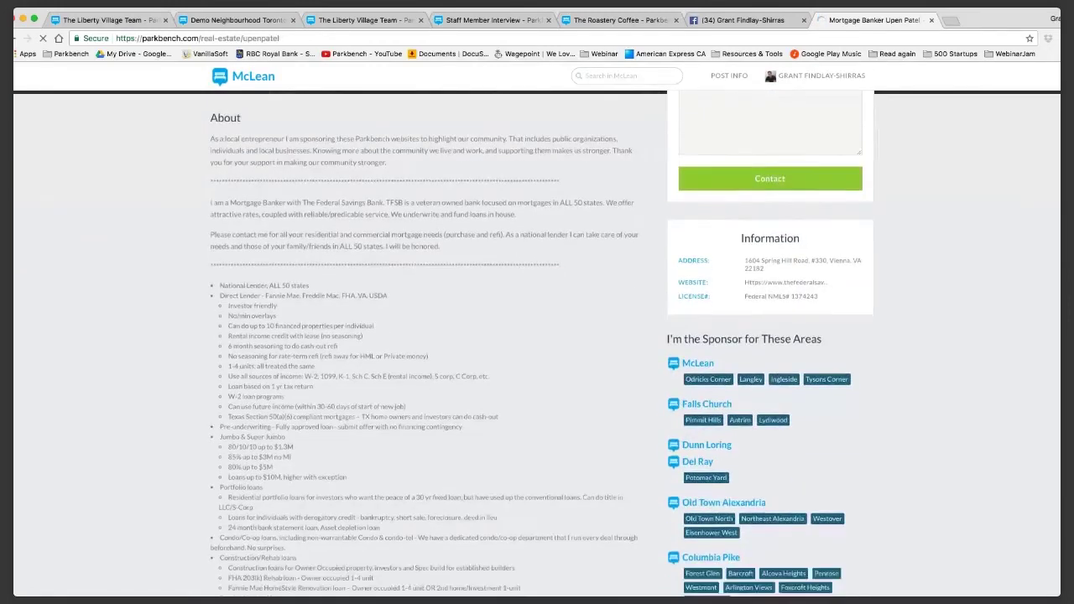
scroll(537, 344, "down", 12)
scroll(537, 344, "down", 2)
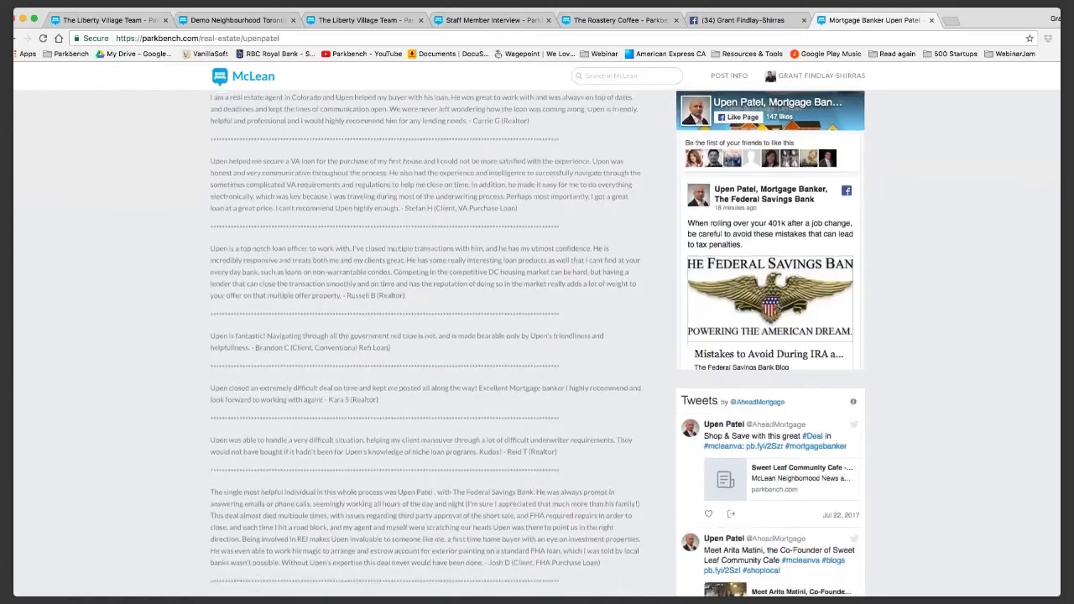
scroll(537, 335, "up", 20)
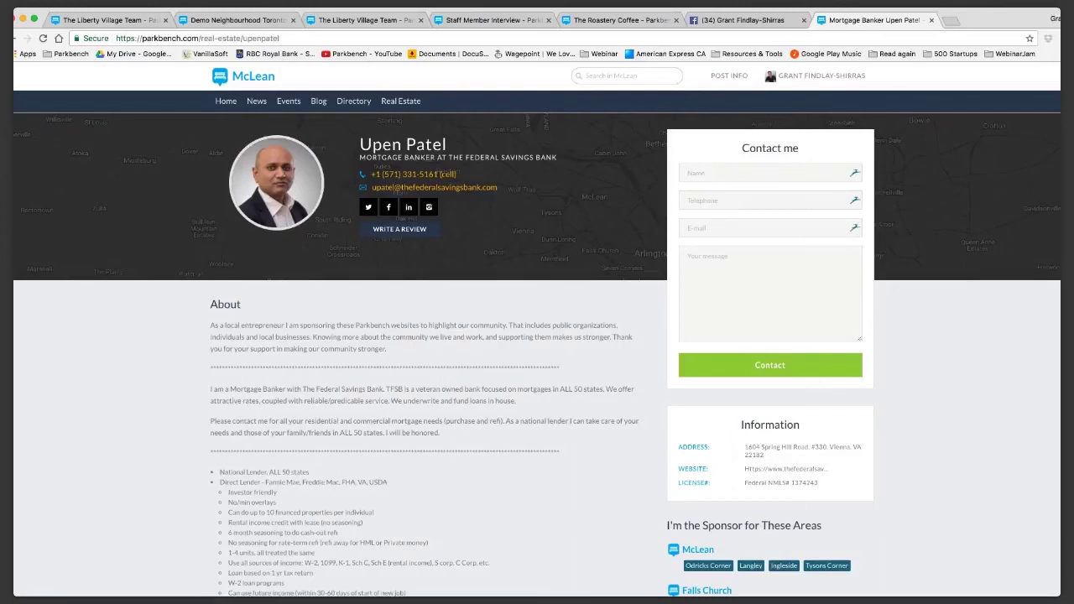
Switch to the third tab showing the Liberty Village Team client list.
key("super+3")
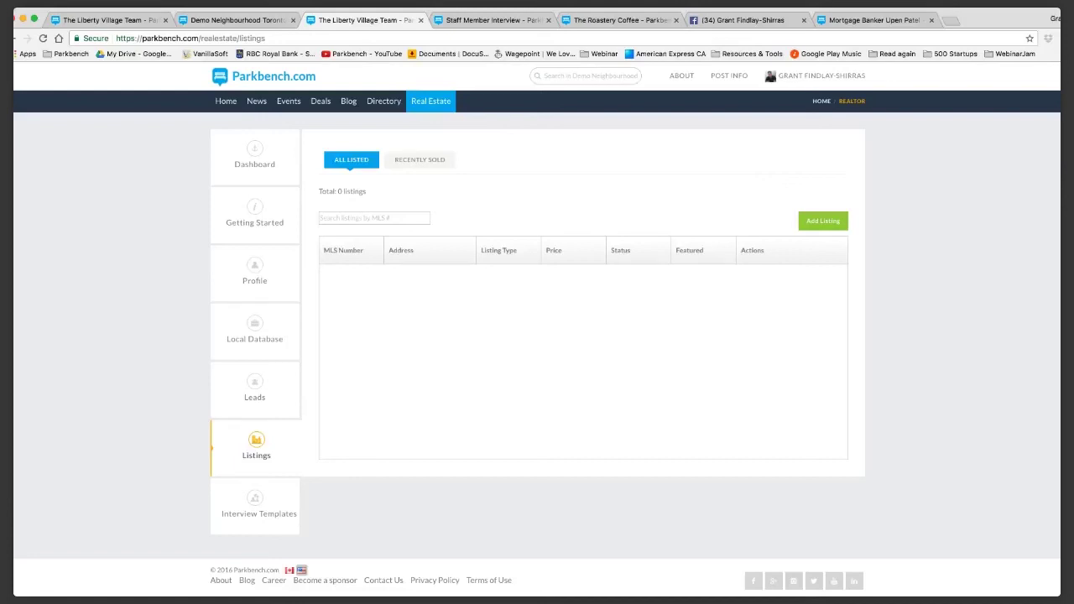
Step back two tabs to the realtor's Interview Templates page.
key("ctrl+shift+Tab")
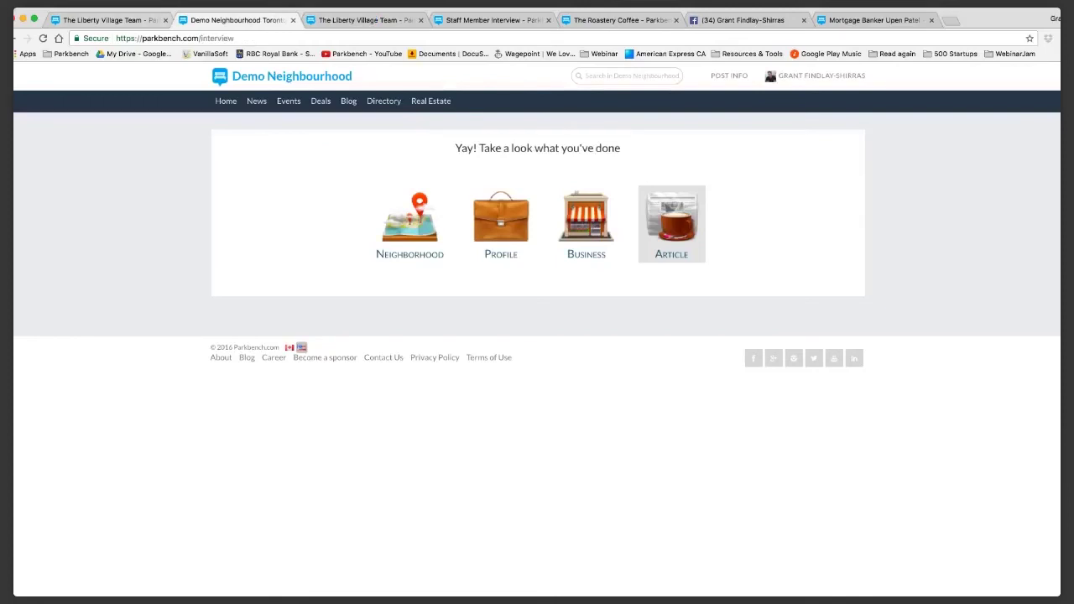
key("ctrl+shift+Tab")
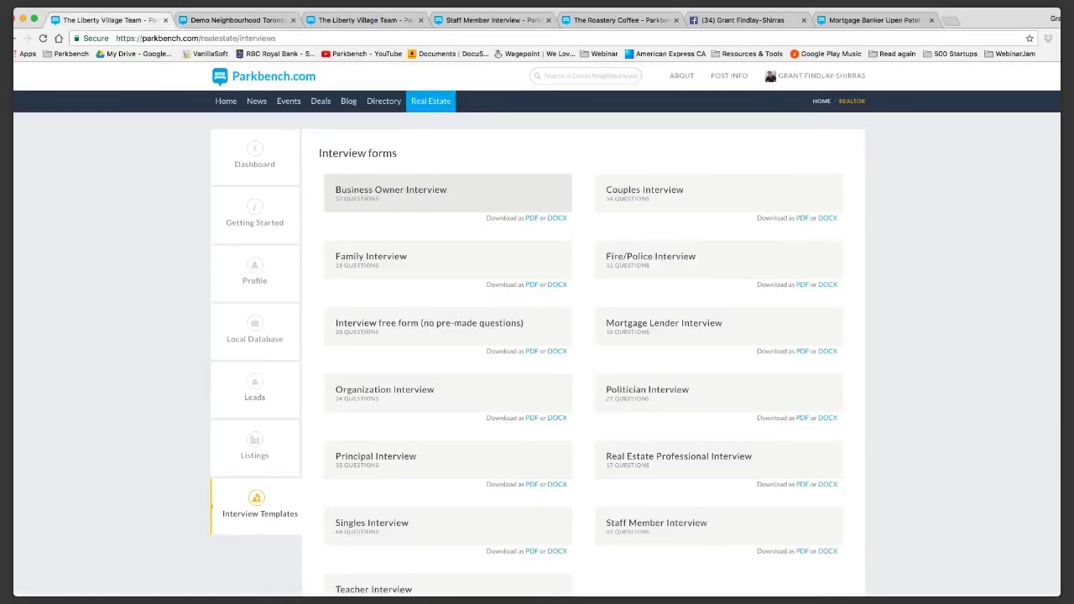